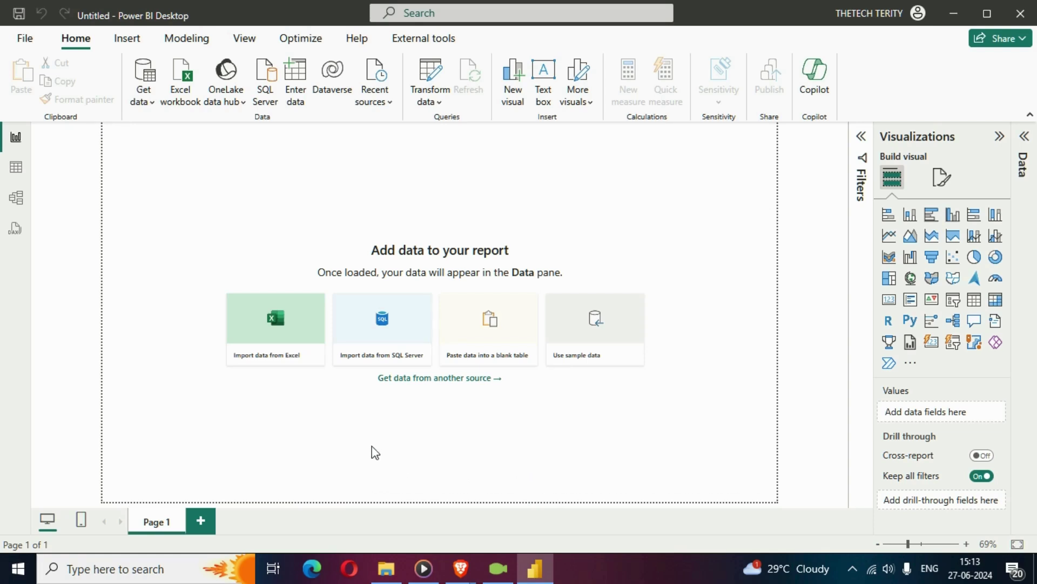
Import the Sprint Excel workbook and select its PM table for loading.
{"action": "left_click", "coordinate": [299, 366]}
{"action": "left_click", "coordinate": [316, 281]}
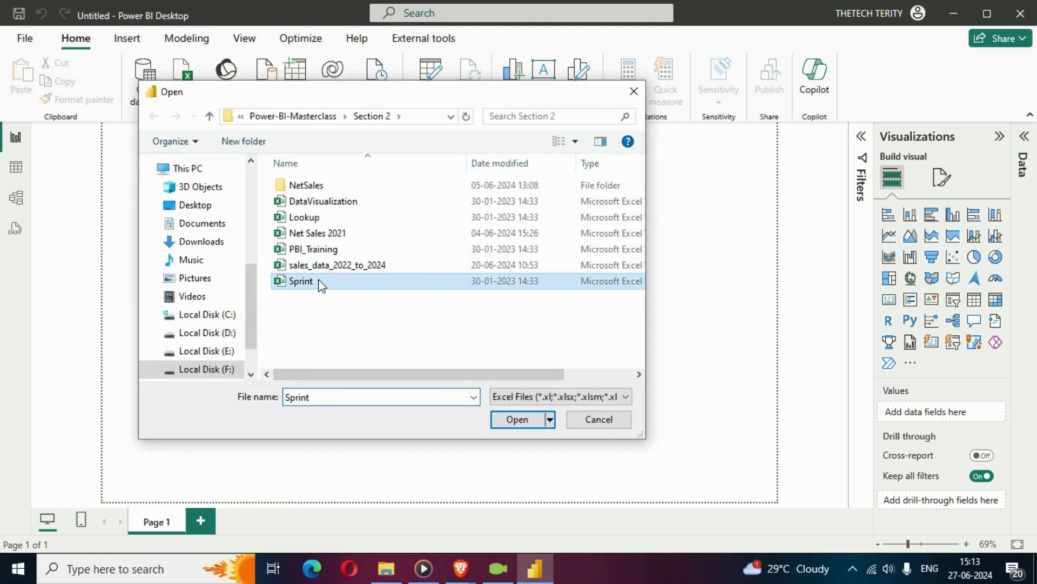
{"action": "left_click", "coordinate": [517, 420]}
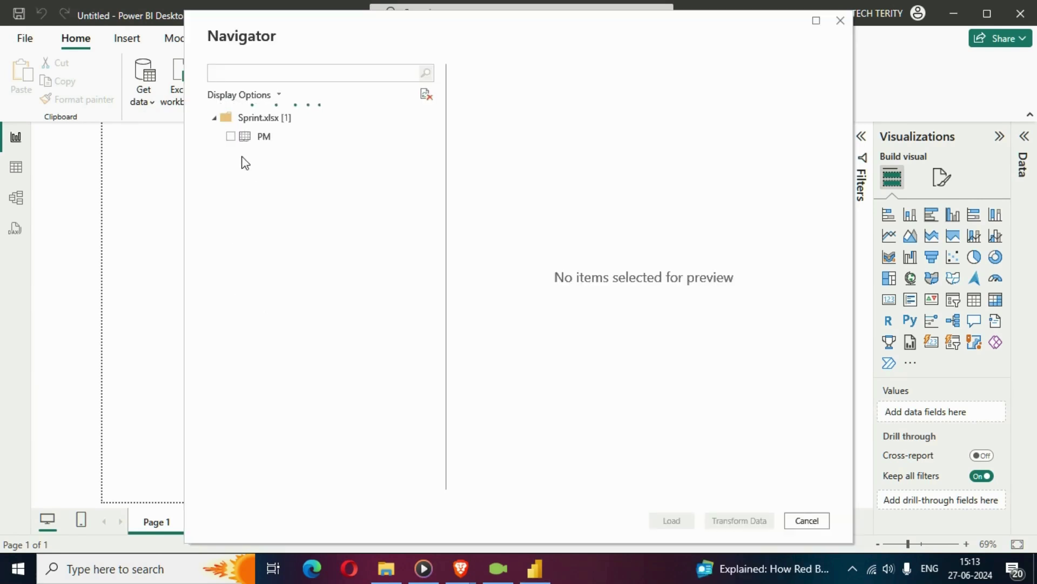
{"action": "left_click", "coordinate": [230, 136]}
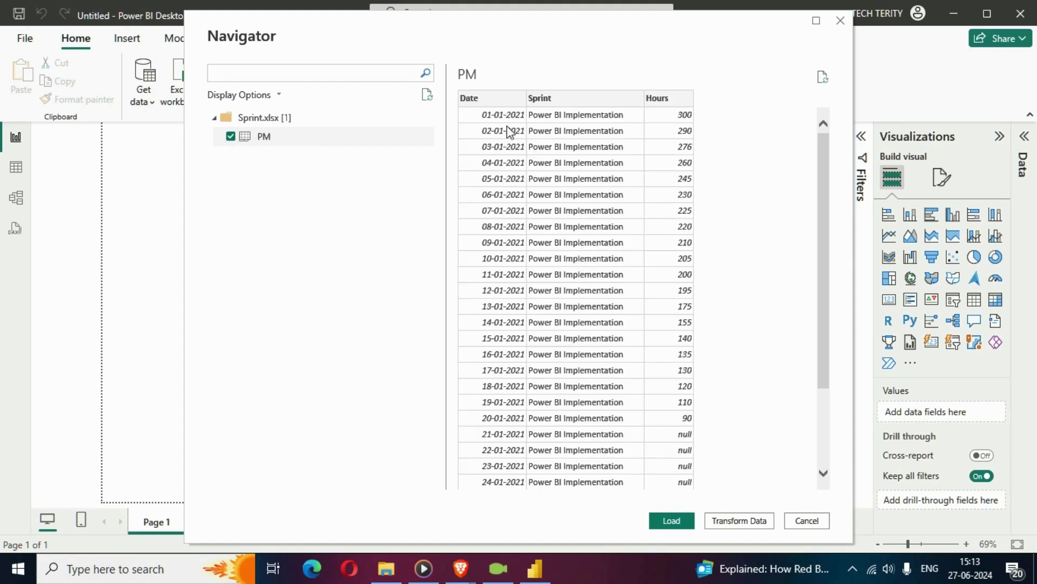
Examine the Date, Sprint and Hours columns throughout the PM table preview.
{"action": "scroll", "coordinate": [574, 192], "scroll_direction": "down", "scroll_amount": 3}
{"action": "scroll", "coordinate": [588, 259], "scroll_direction": "up", "scroll_amount": 3}
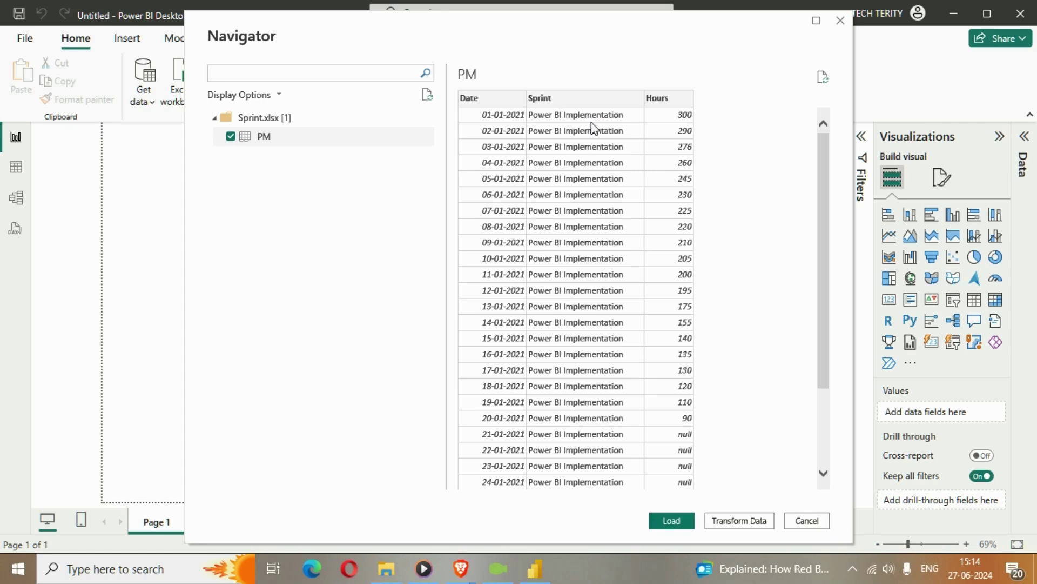
{"action": "scroll", "coordinate": [573, 140], "scroll_direction": "down", "scroll_amount": 3}
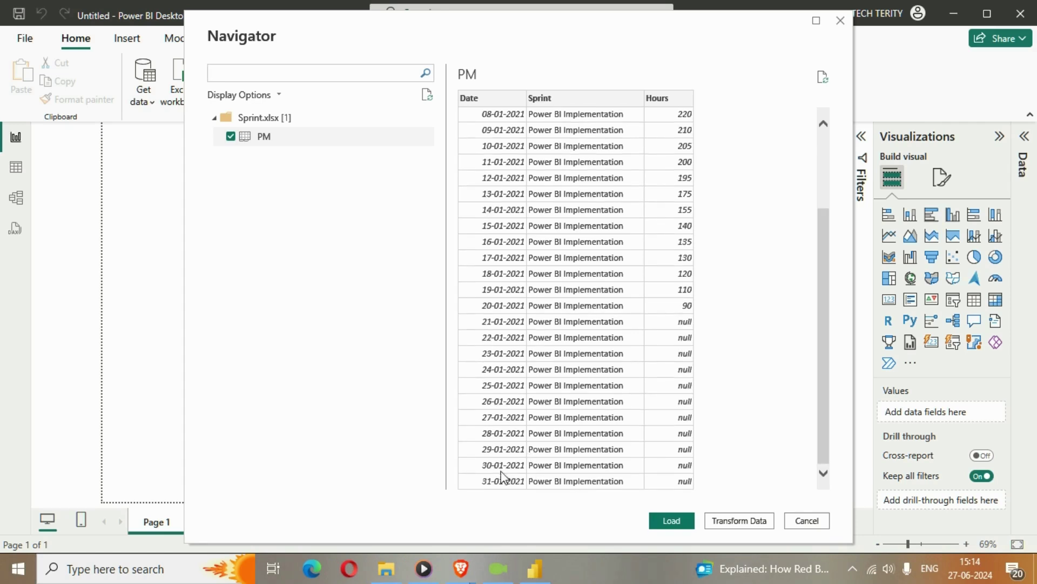
{"action": "scroll", "coordinate": [516, 299], "scroll_direction": "up", "scroll_amount": 2}
{"action": "scroll", "coordinate": [516, 298], "scroll_direction": "down", "scroll_amount": 2}
{"action": "scroll", "coordinate": [530, 278], "scroll_direction": "up", "scroll_amount": 3}
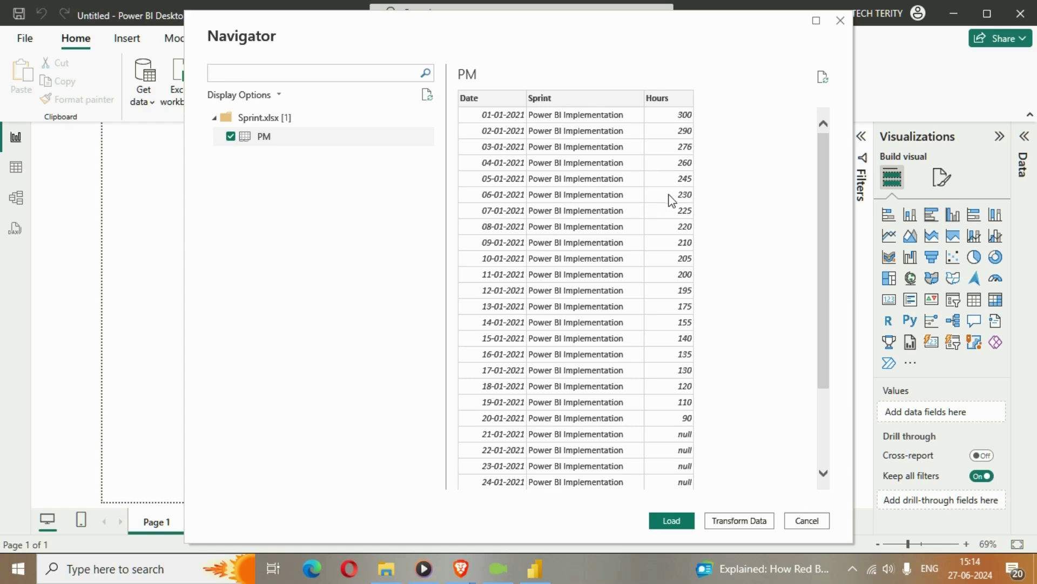
{"action": "scroll", "coordinate": [673, 198], "scroll_direction": "down", "scroll_amount": 3}
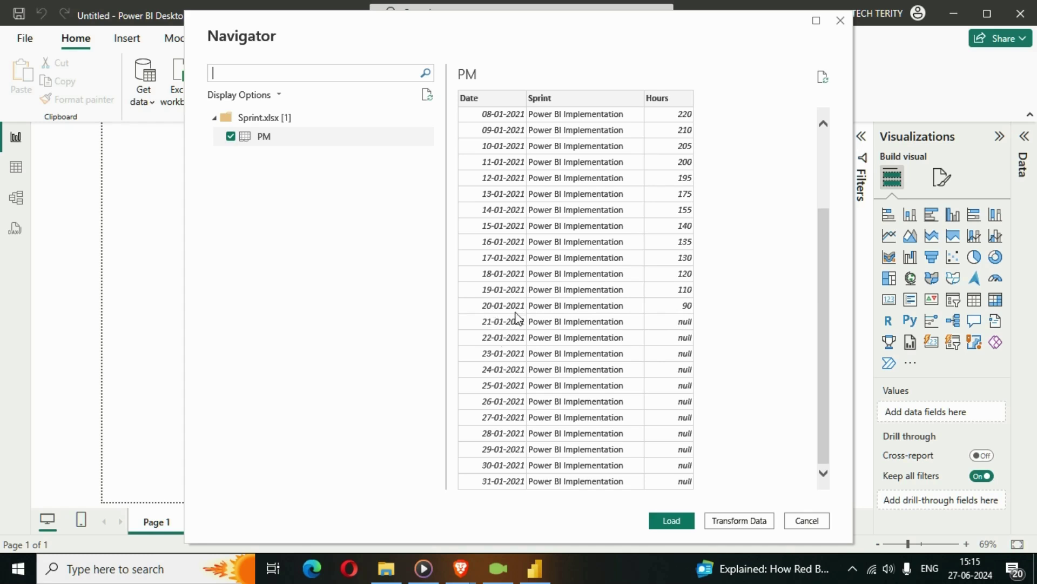
{"action": "scroll", "coordinate": [634, 370], "scroll_direction": "up", "scroll_amount": 3}
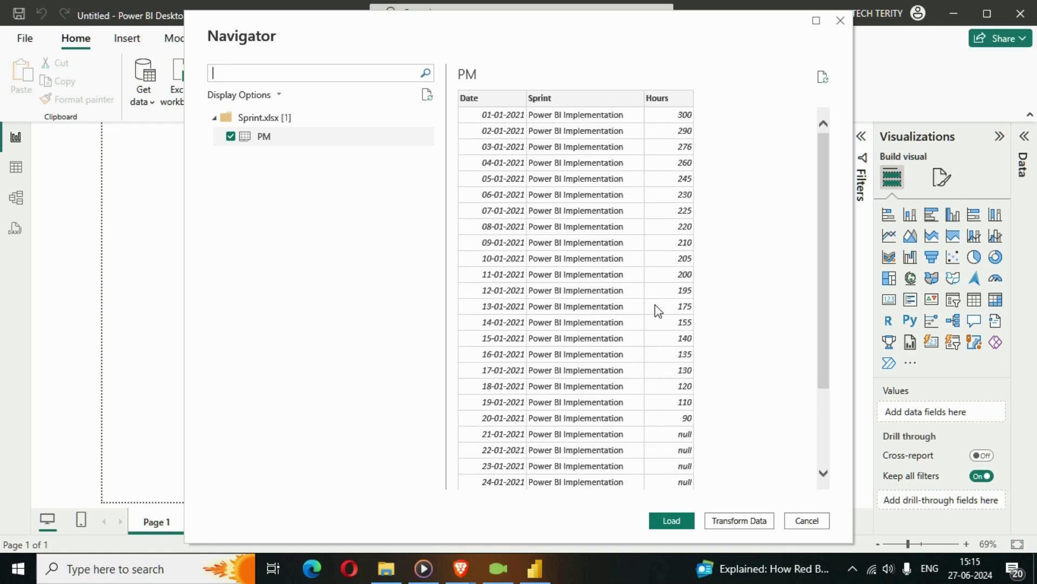
{"action": "scroll", "coordinate": [646, 411], "scroll_direction": "down", "scroll_amount": 3}
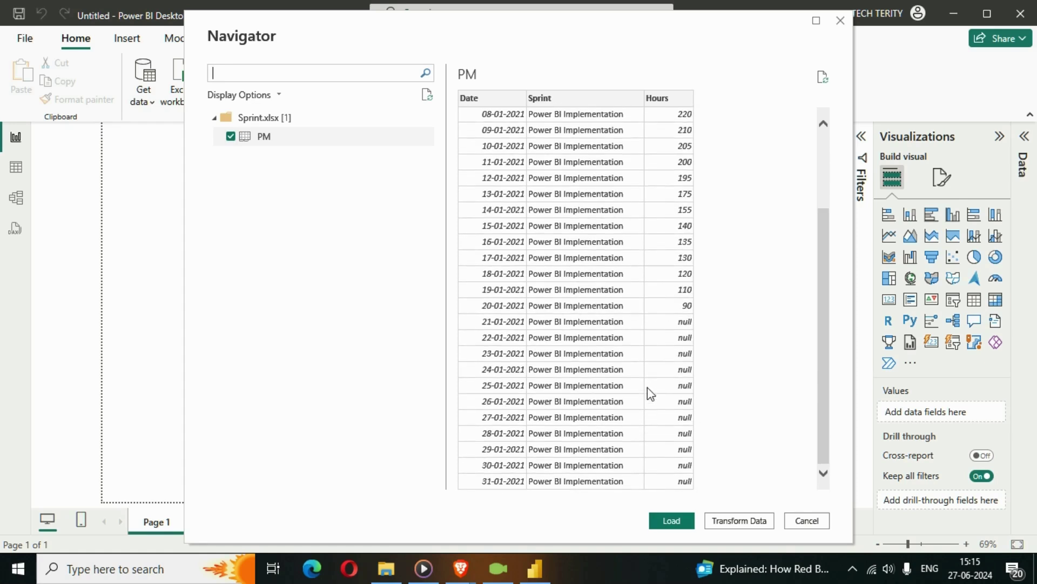
{"action": "scroll", "coordinate": [672, 464], "scroll_direction": "up", "scroll_amount": 3}
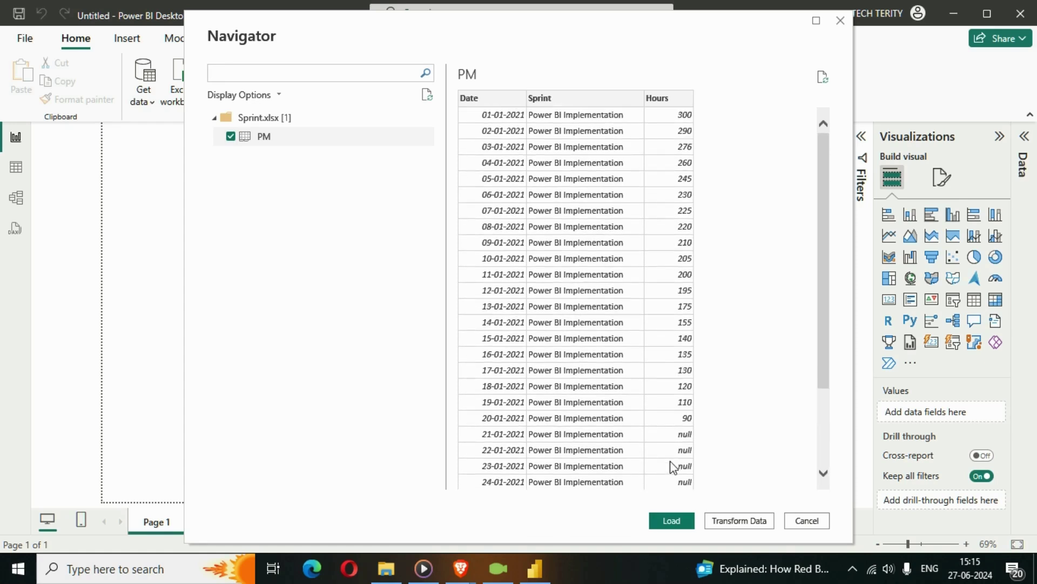
Load the PM table into the report and expand its field list, including the Date field.
{"action": "left_click", "coordinate": [670, 522]}
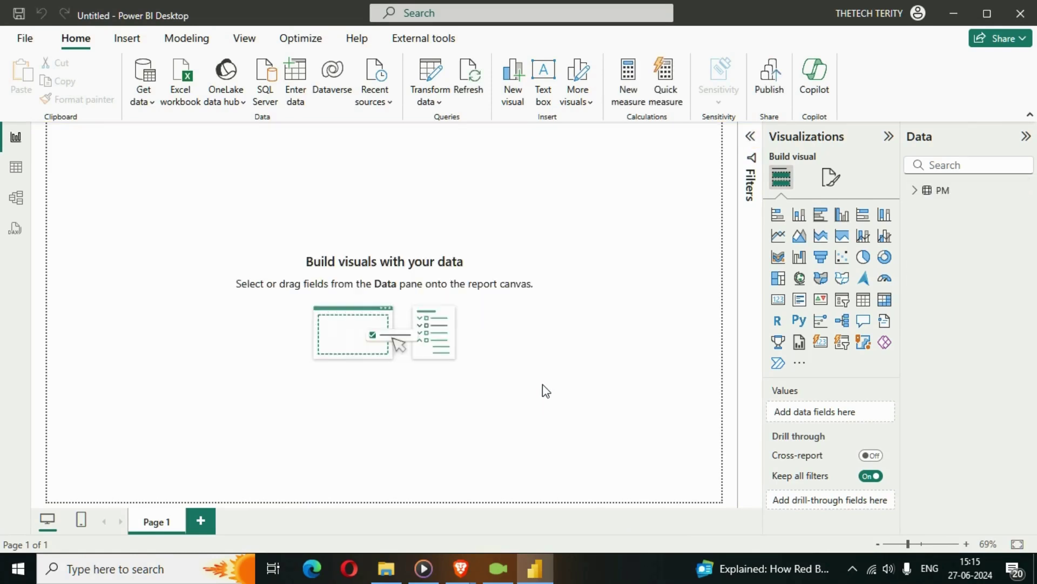
{"action": "left_click", "coordinate": [915, 200]}
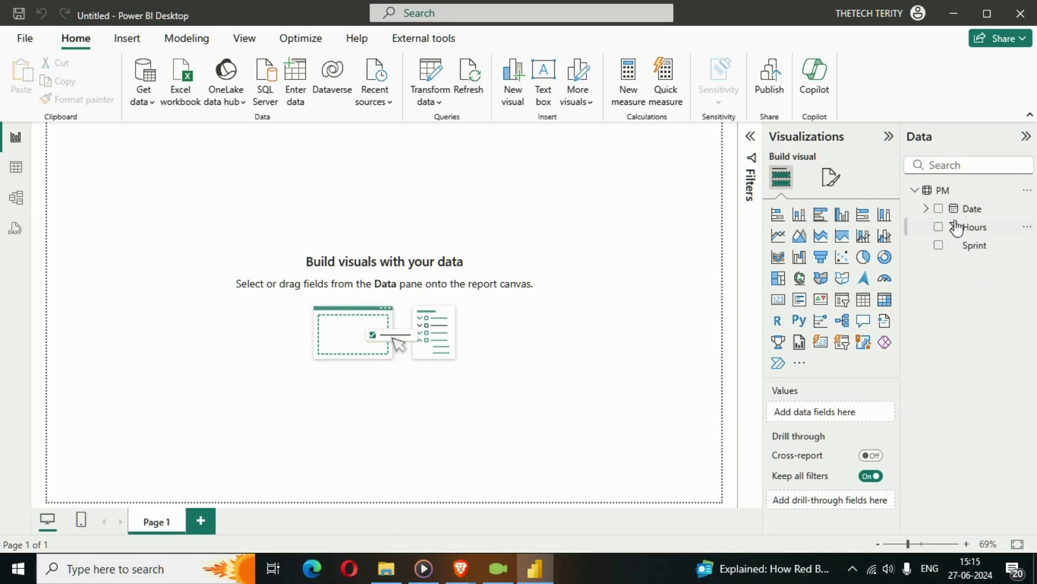
{"action": "left_click", "coordinate": [926, 209]}
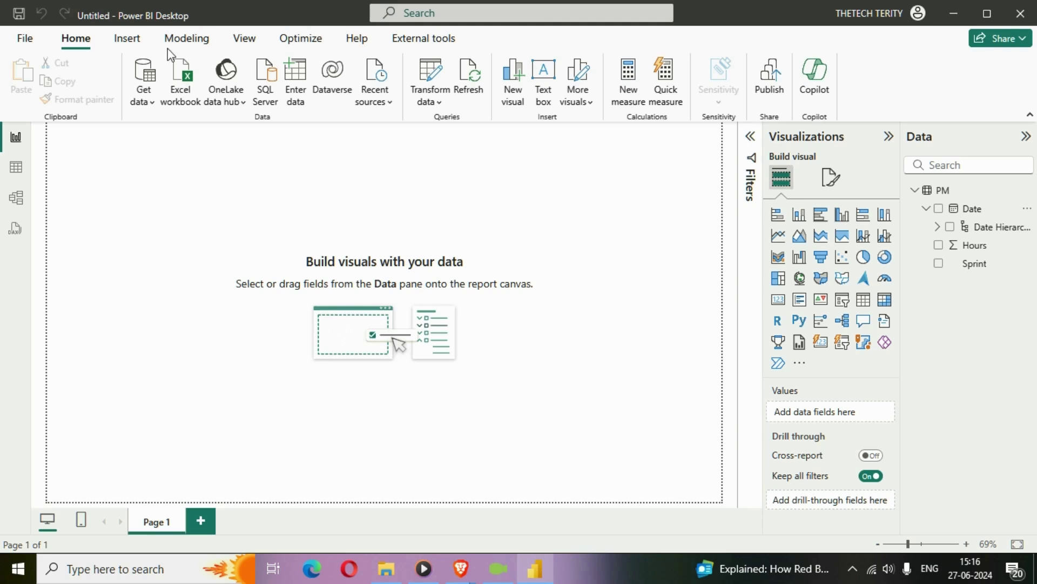
Start a new DAX calculated table and name it Calendar in the formula.
{"action": "left_click", "coordinate": [182, 43]}
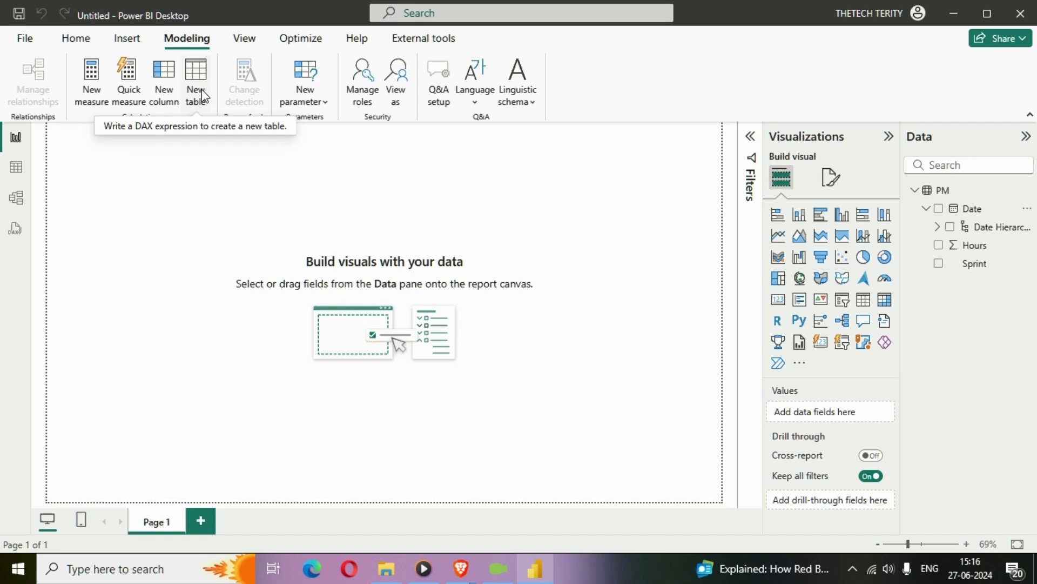
{"action": "left_click", "coordinate": [198, 97]}
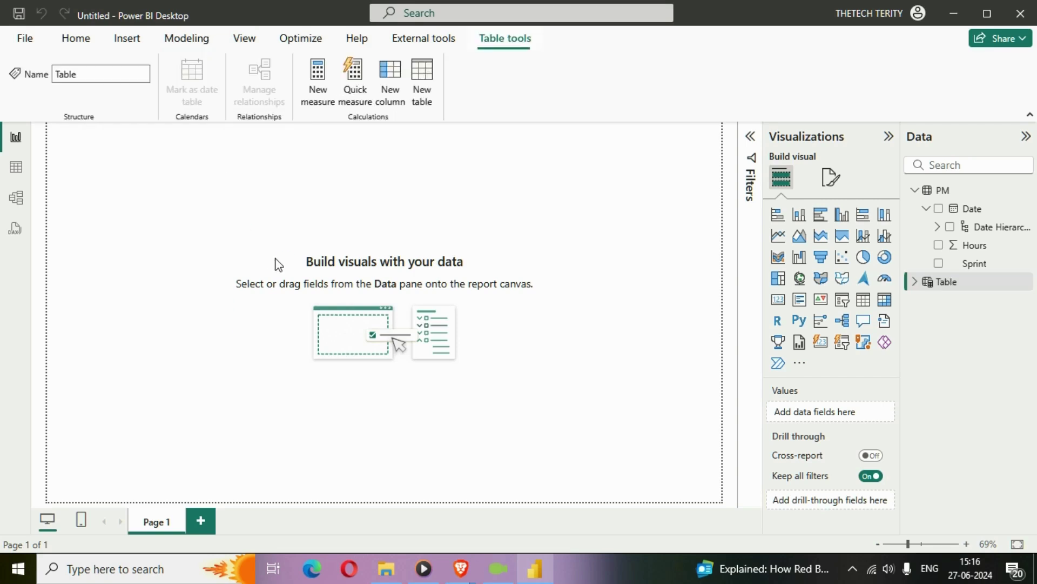
{"action": "left_click", "coordinate": [750, 137]}
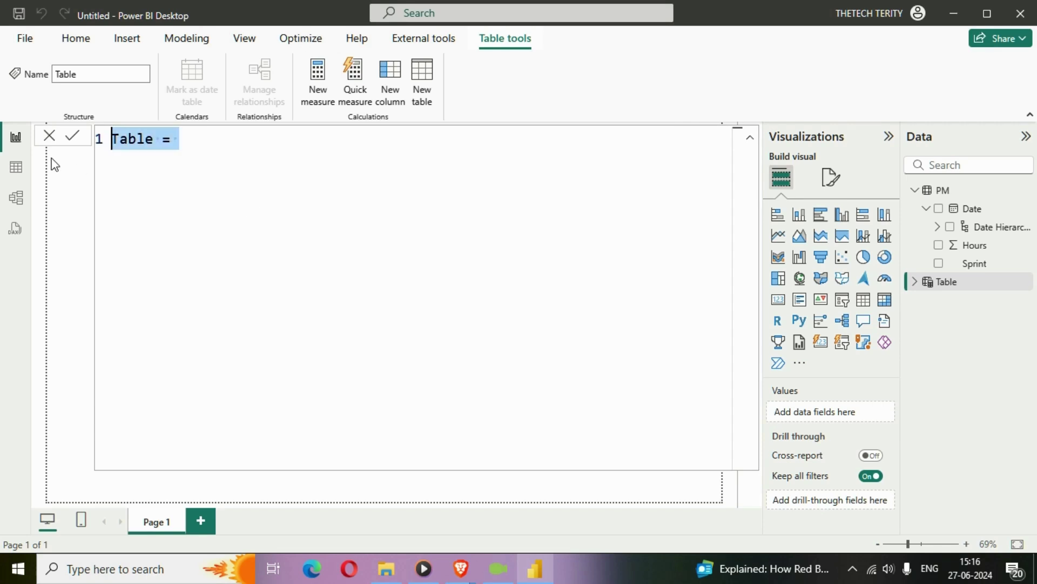
{"action": "type", "text": "cAL"}
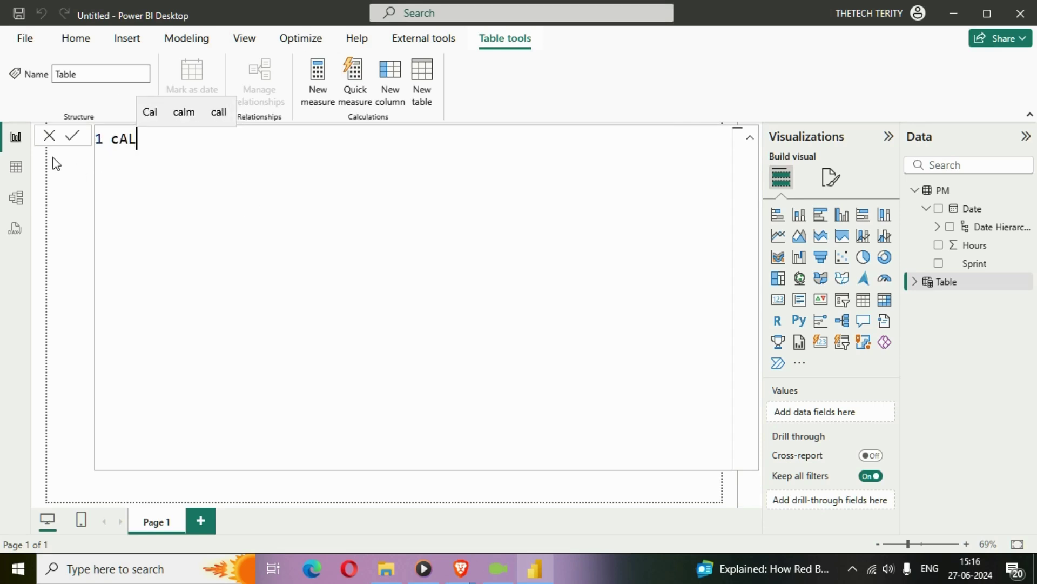
{"action": "key", "text": "BackSpace"}
{"action": "type", "text": "A"}
{"action": "key", "text": "BackSpace"}
{"action": "type", "text": "alenda"}
{"action": "key", "text": "BackSpace"}
{"action": "type", "text": "dar "}
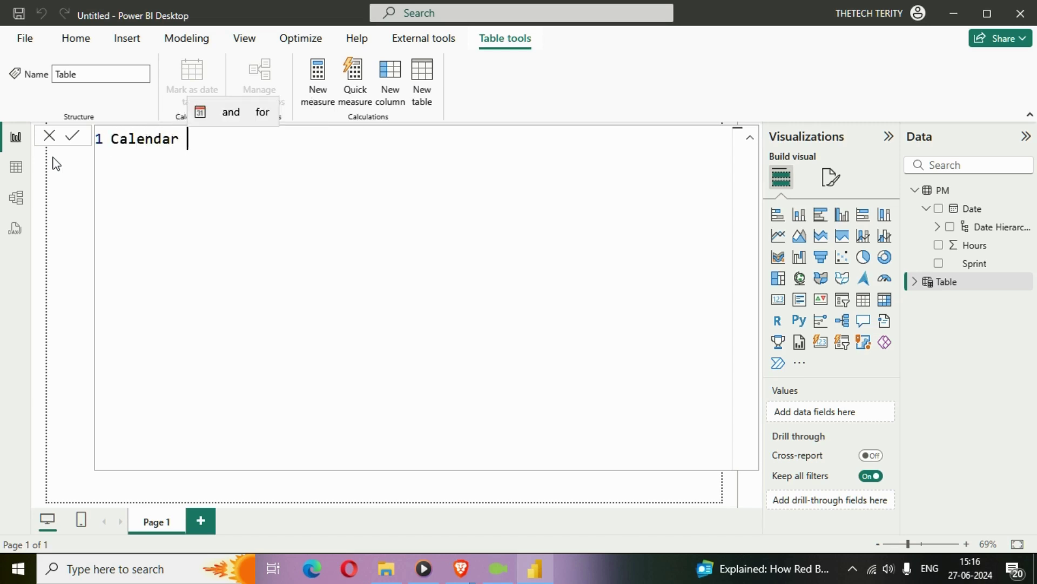
Define the table with the CALENDAR function, using DATE(2021,01,01) as the start date.
{"action": "type", "text": "= CALA"}
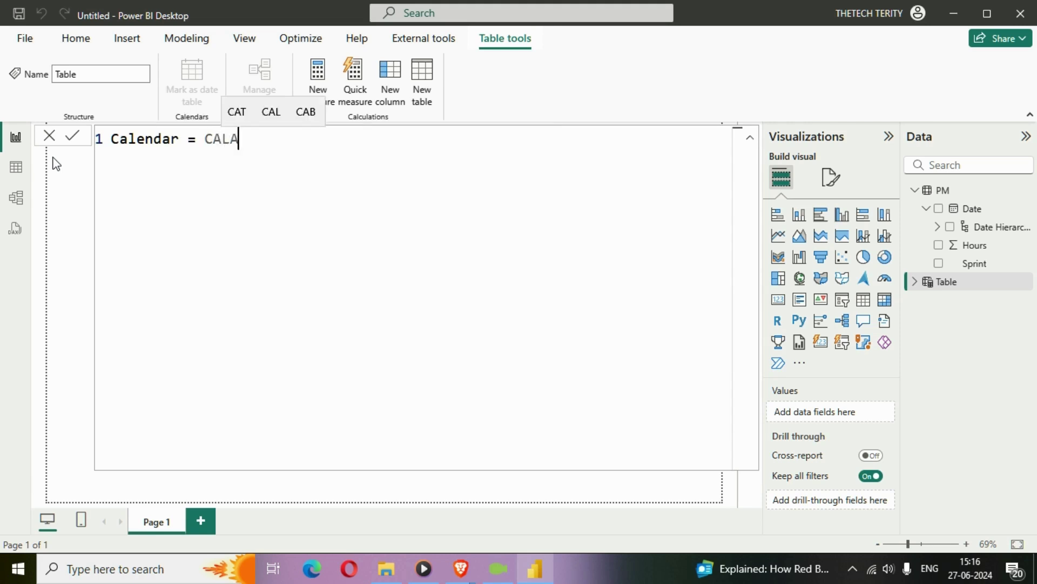
{"action": "key", "text": "BackSpace"}
{"action": "type", "text": "E"}
{"action": "key", "text": "Tab"}
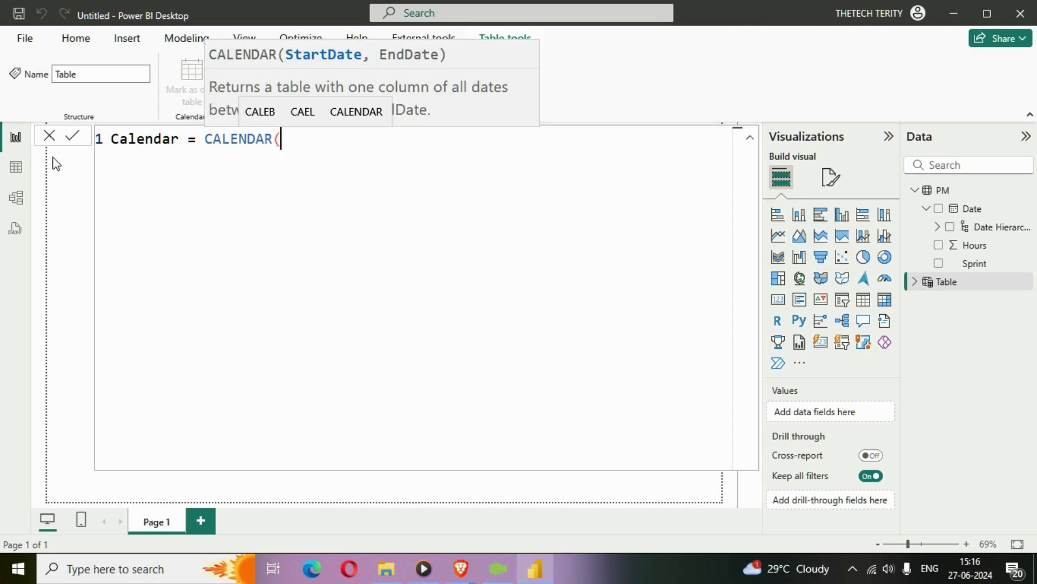
{"action": "type", "text": "DATE"}
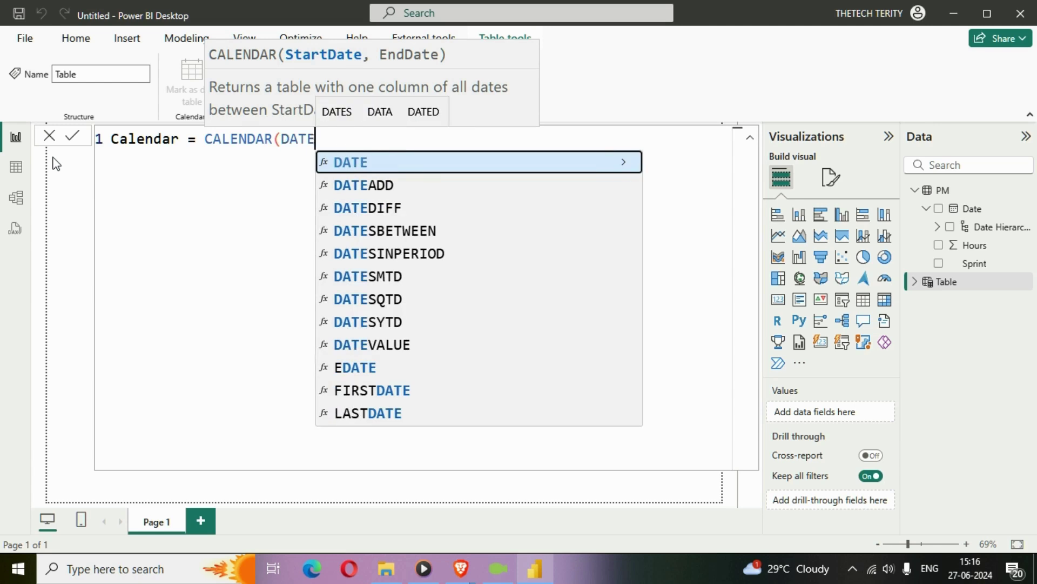
{"action": "type", "text": "(202"}
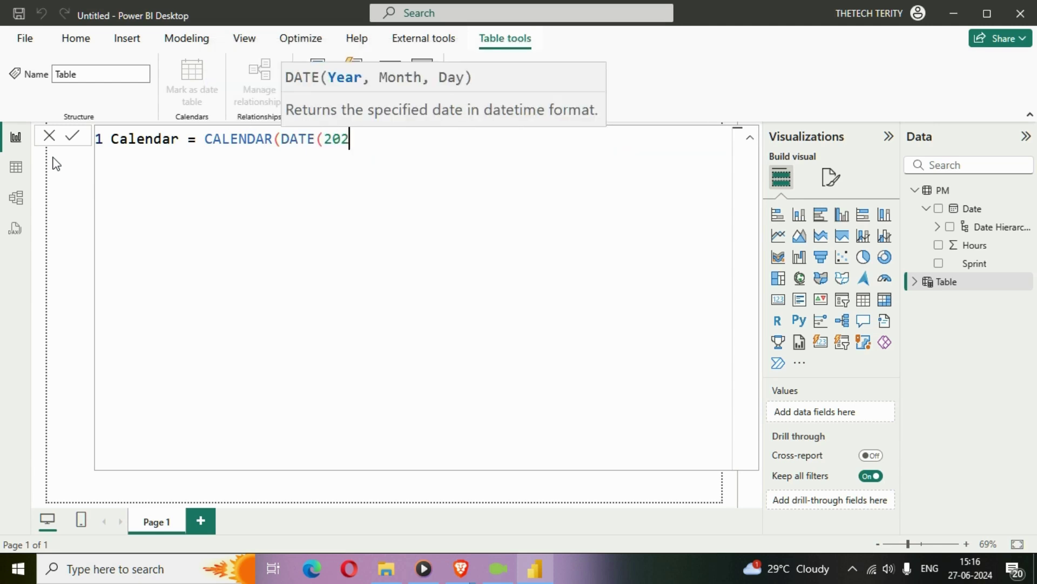
{"action": "type", "text": "1,01,0"}
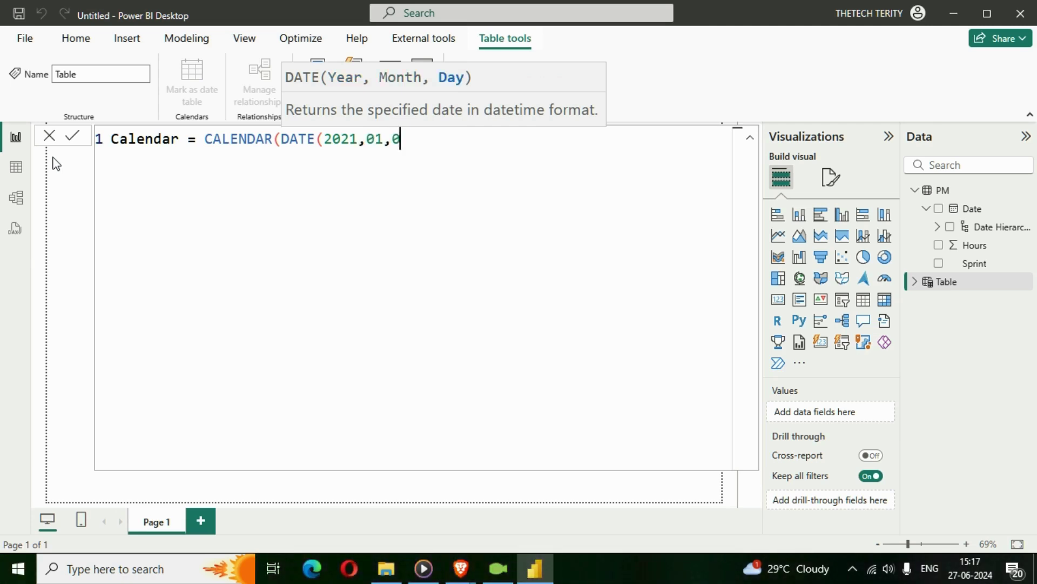
{"action": "type", "text": "1)"}
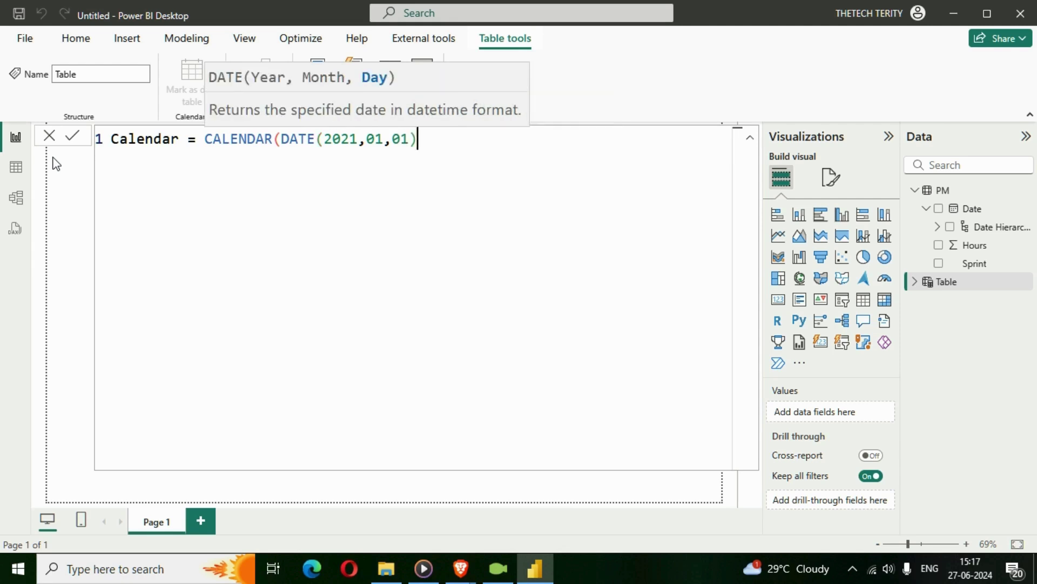
{"action": "type", "text": ","}
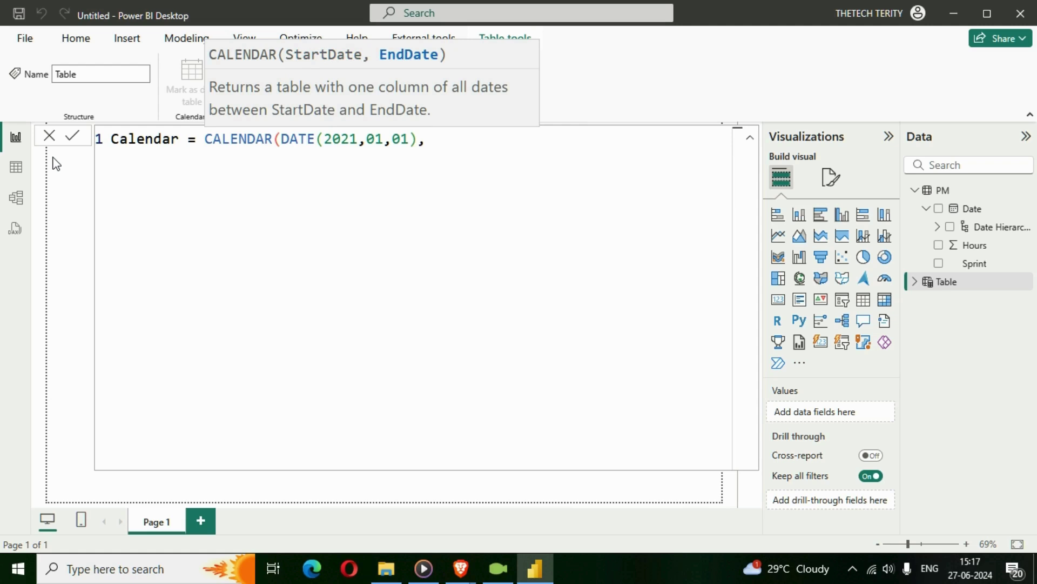
Complete the CALENDAR formula with DATE(2021,01,31) as the end date and create the table.
{"action": "type", "text": "DATE("}
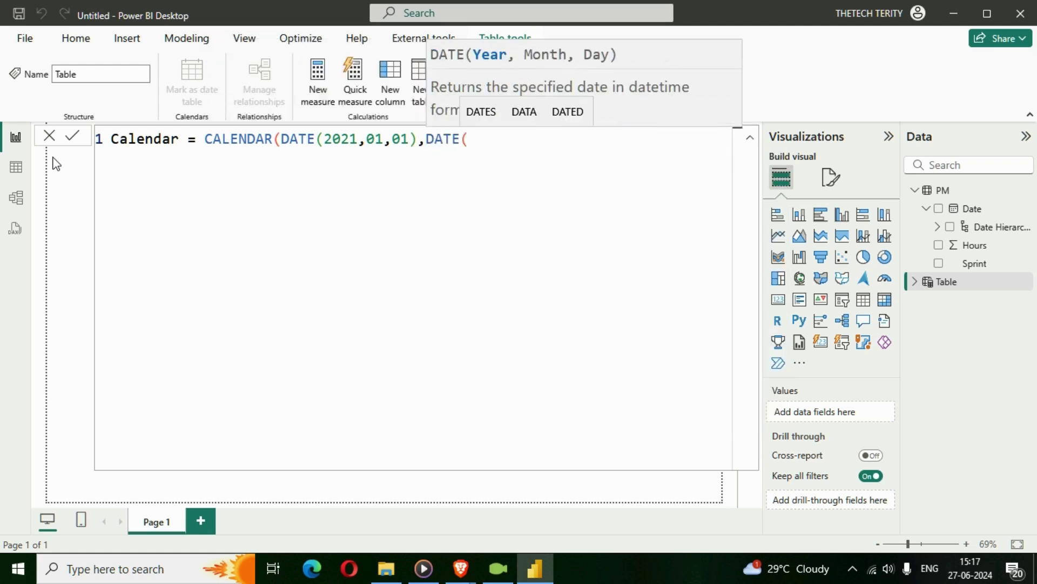
{"action": "type", "text": "20121,01,31"}
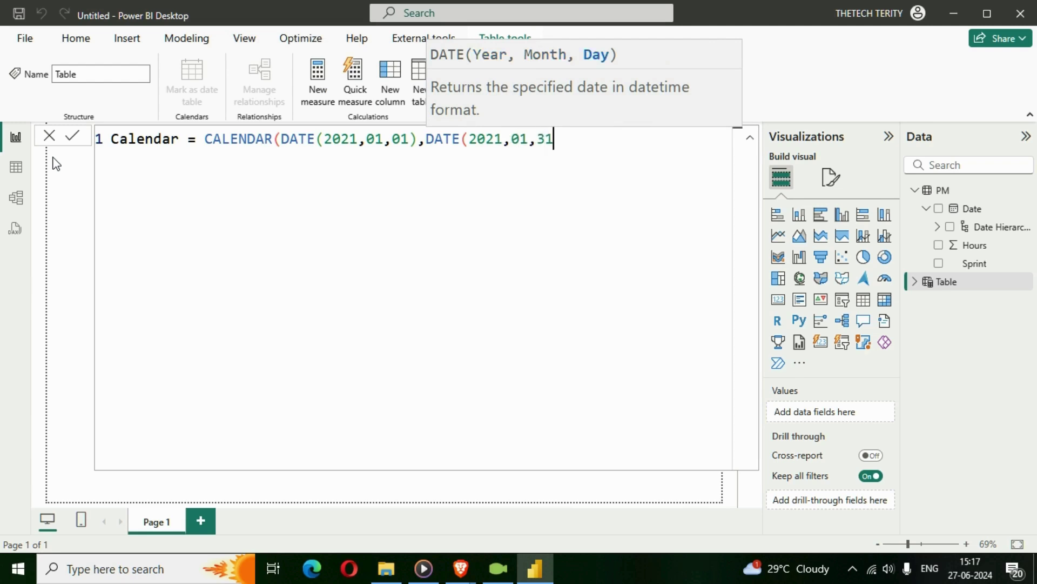
{"action": "type", "text": ")"}
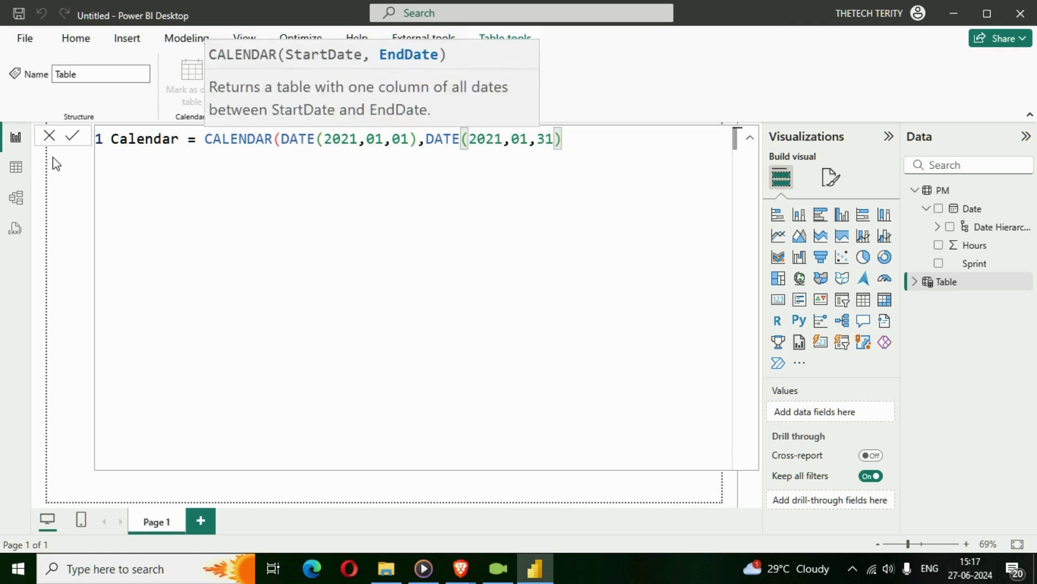
{"action": "type", "text": ")"}
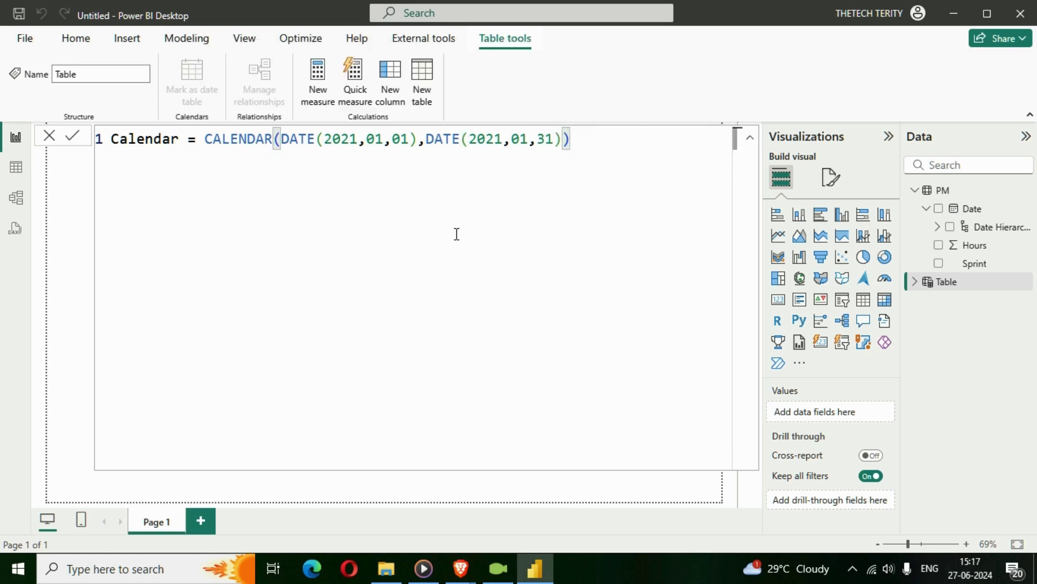
{"action": "key", "text": "Return"}
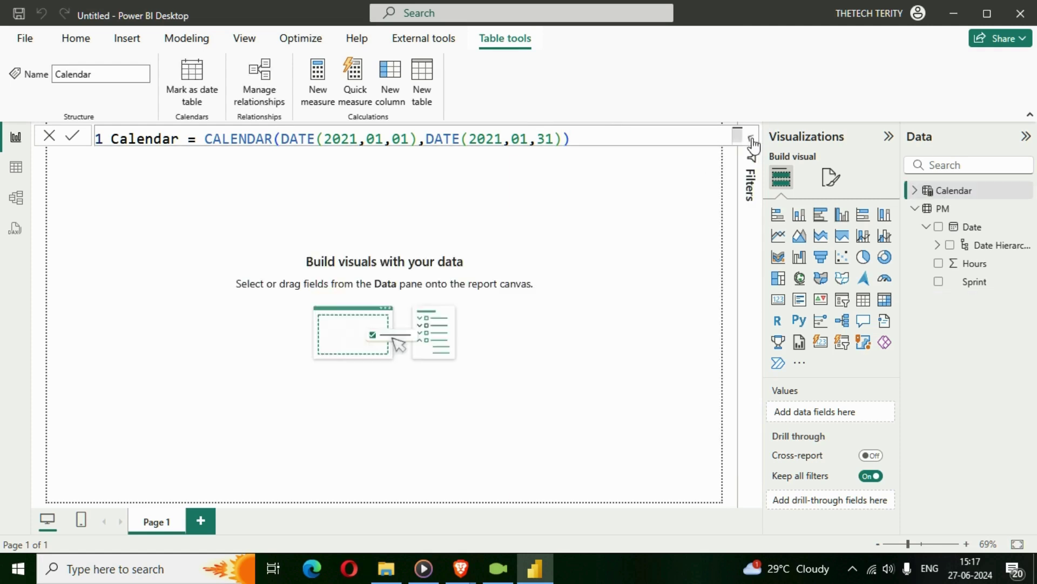
{"action": "left_click", "coordinate": [673, 222]}
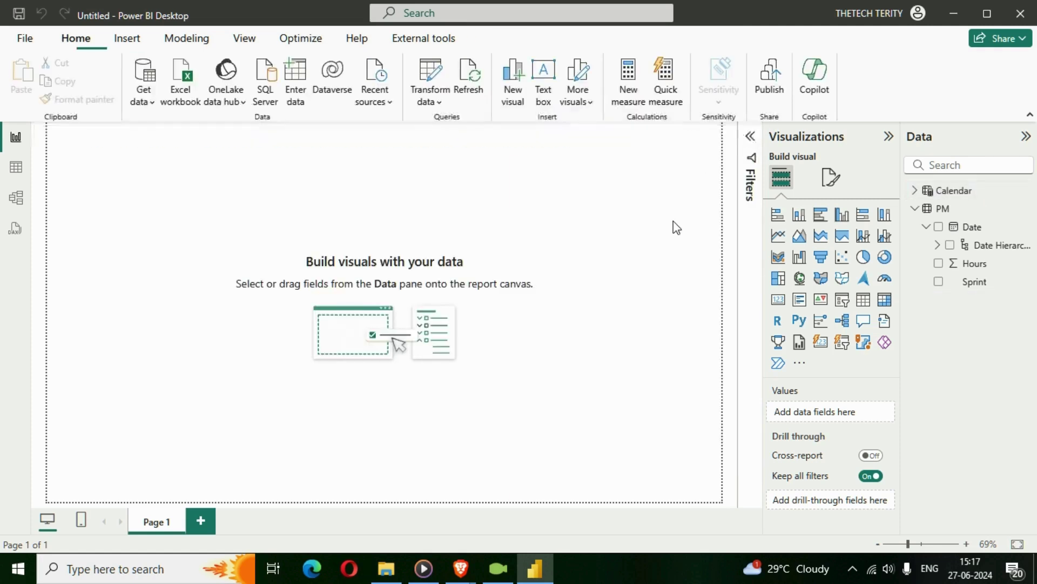
Expand the Calendar table's fields, and arrange the Calendar and PM tables side by side in the model view.
{"action": "left_click", "coordinate": [915, 190]}
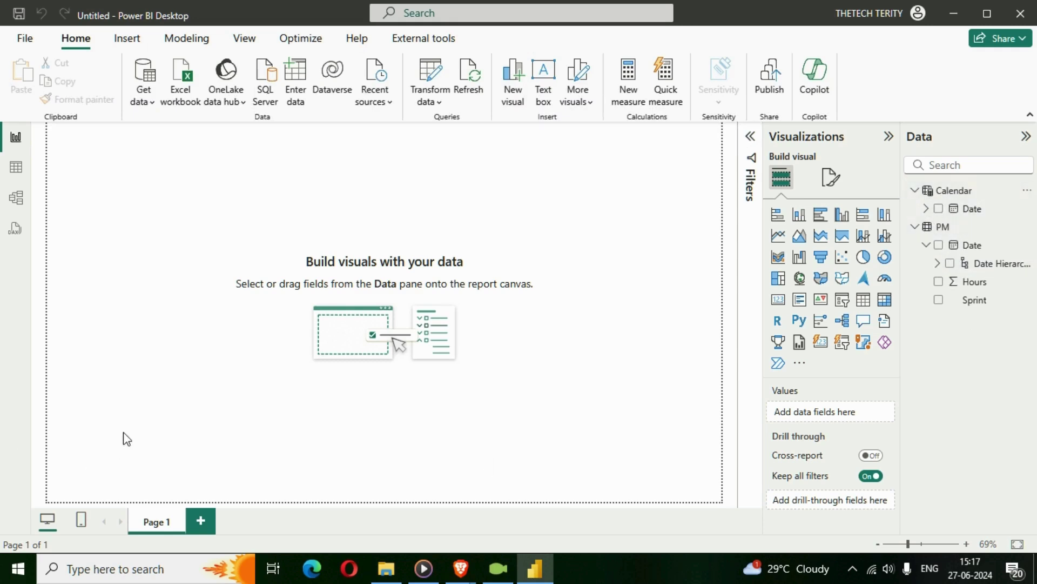
{"action": "left_click", "coordinate": [15, 198]}
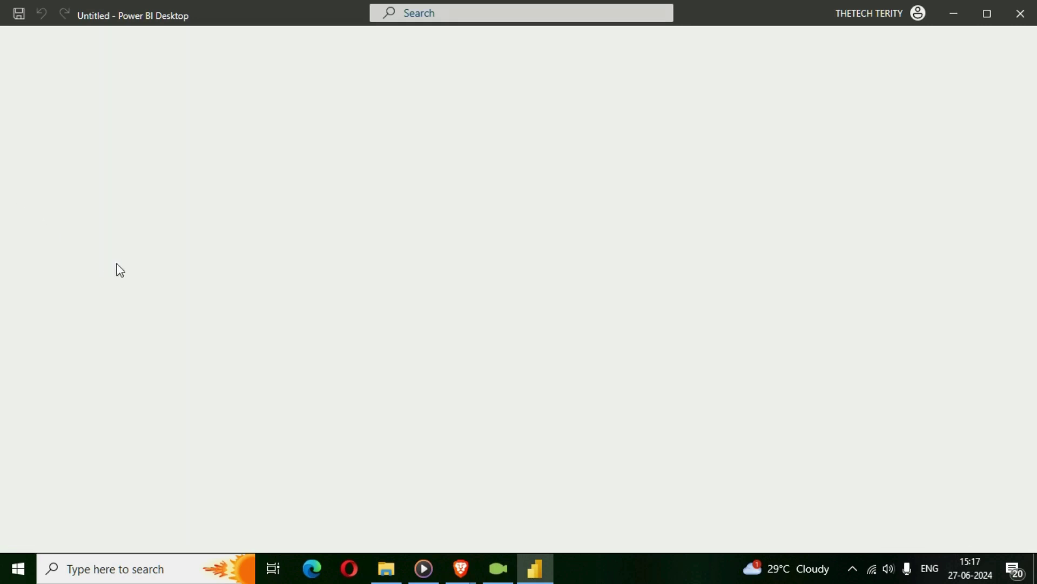
{"action": "left_click_drag", "start_coordinate": [195, 214], "coordinate": [522, 356]}
{"action": "left_click_drag", "start_coordinate": [401, 198], "coordinate": [237, 219]}
{"action": "left_click_drag", "start_coordinate": [491, 346], "coordinate": [455, 232]}
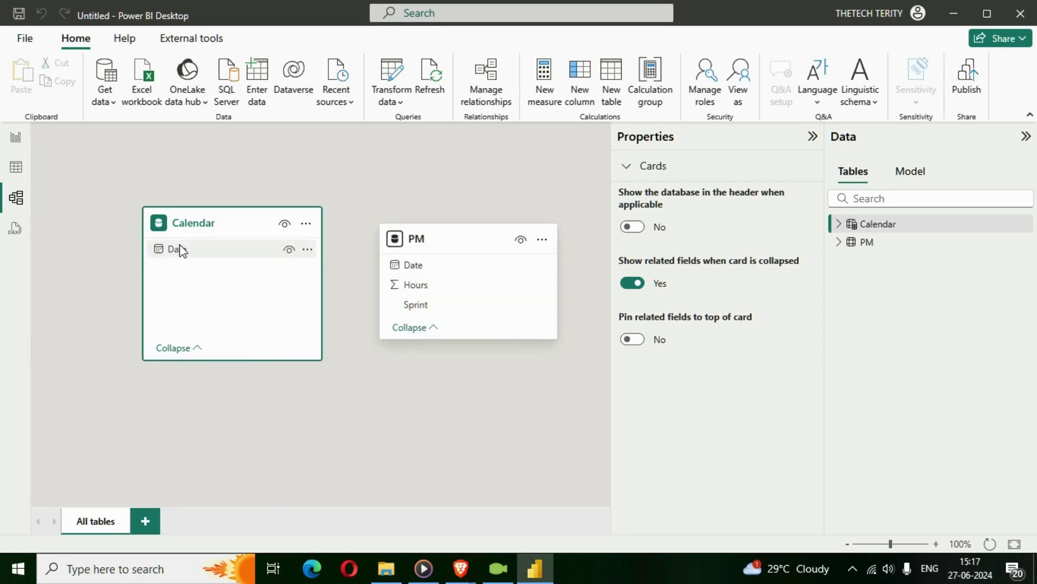
Create an active one-to-one relationship between Calendar Date and PM Date with cross-filtering in both directions, and nudge the PM table.
{"action": "left_click_drag", "start_coordinate": [174, 250], "coordinate": [415, 269]}
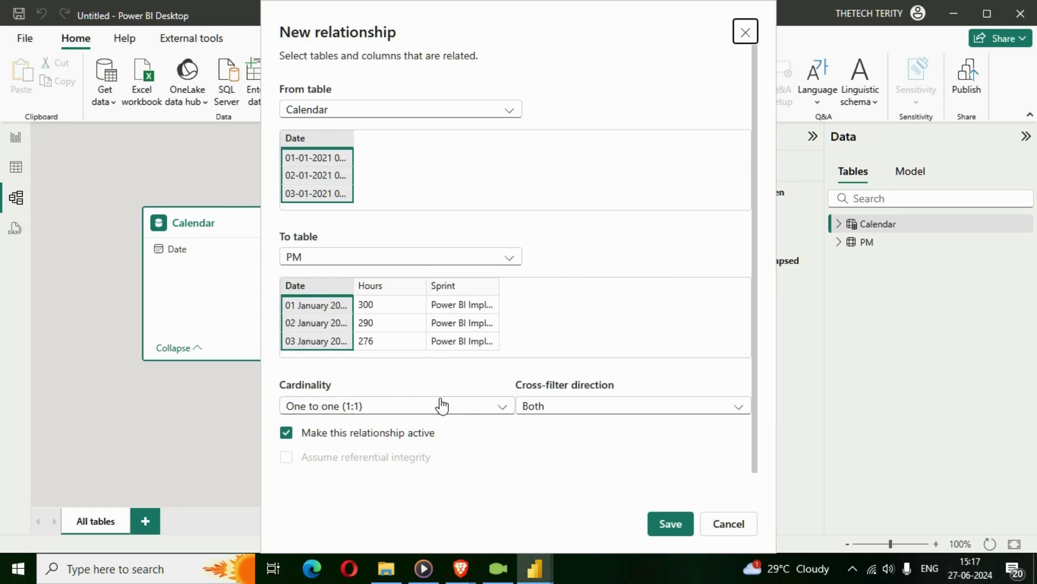
{"action": "left_click", "coordinate": [668, 533]}
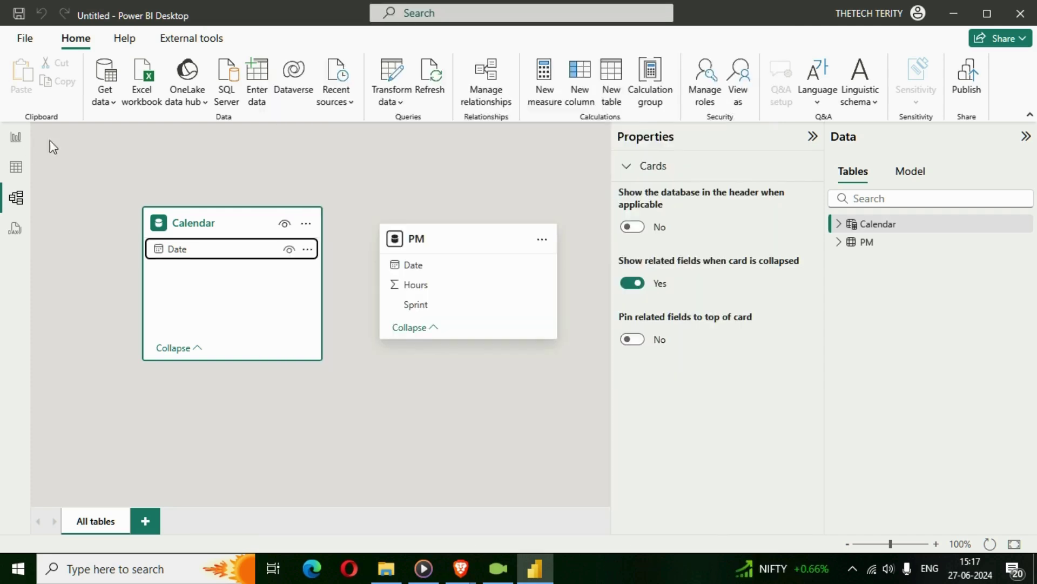
{"action": "left_click_drag", "start_coordinate": [442, 241], "coordinate": [458, 232]}
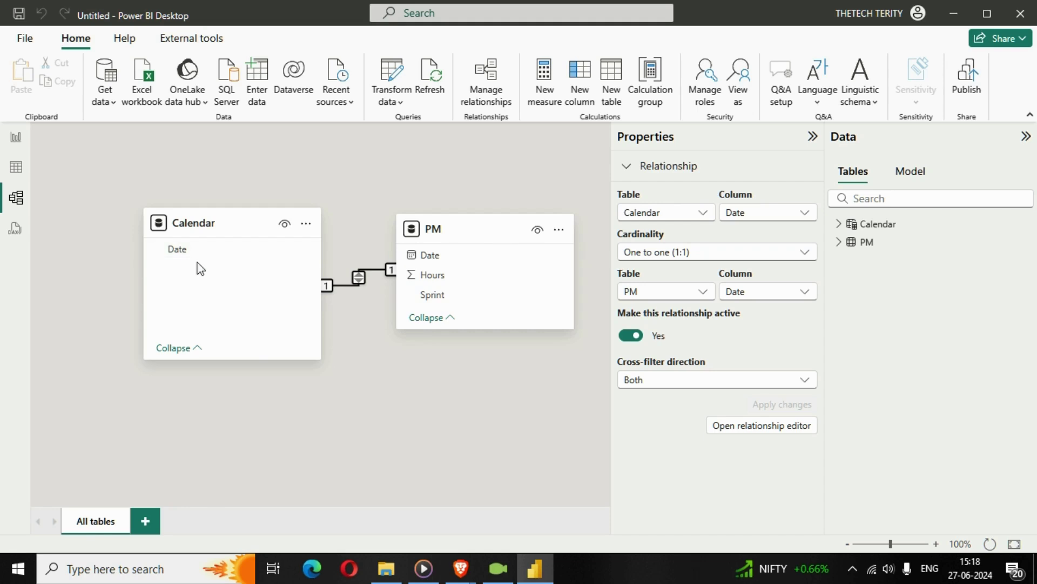
Add an enlarged line chart to the report page, with PM Date on the x-axis and Hours on the y-axis.
{"action": "left_click", "coordinate": [19, 145]}
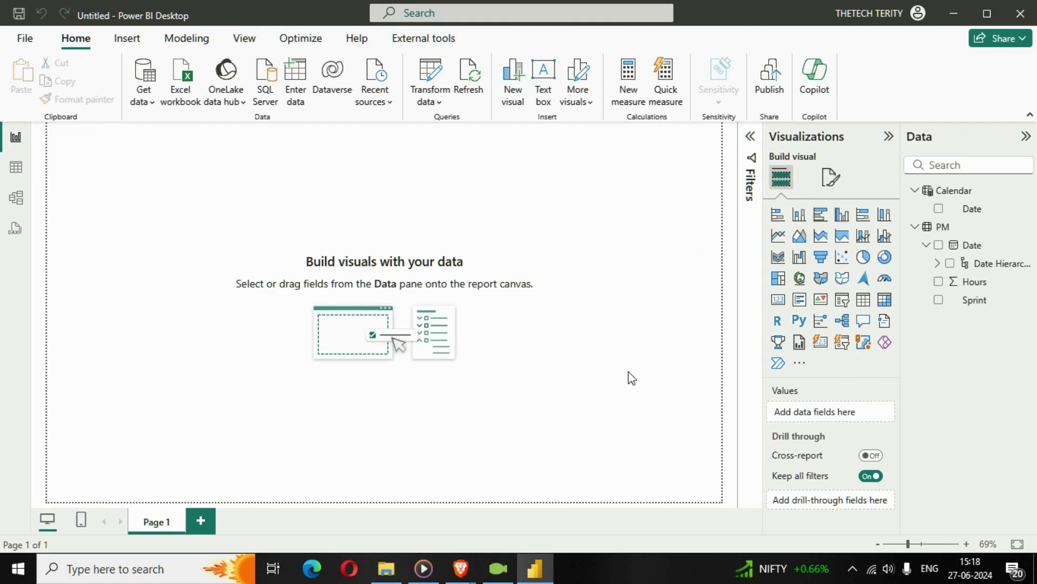
{"action": "left_click", "coordinate": [778, 235]}
{"action": "left_click_drag", "start_coordinate": [150, 223], "coordinate": [498, 413]}
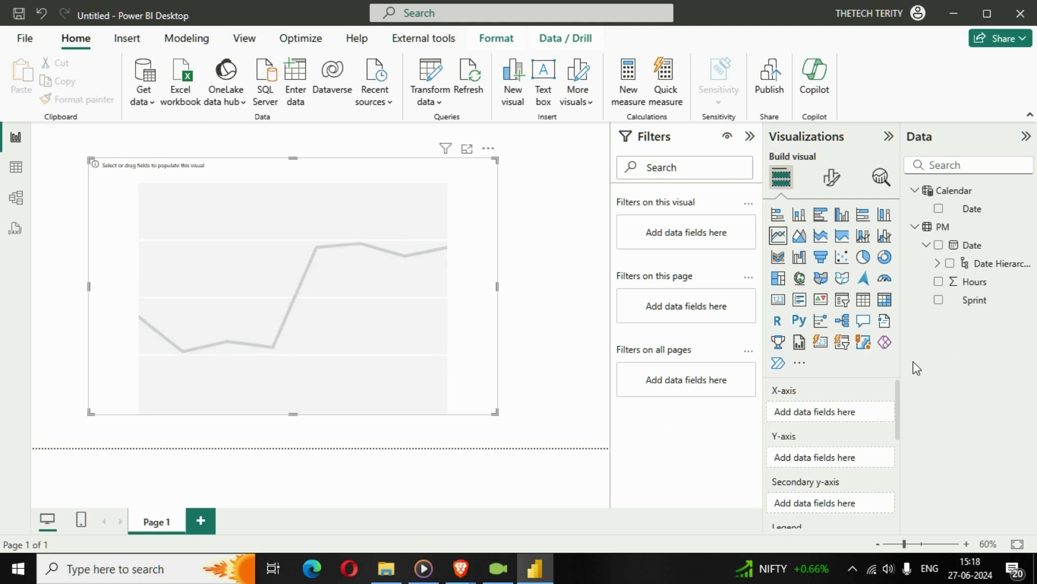
{"action": "left_click", "coordinate": [938, 246]}
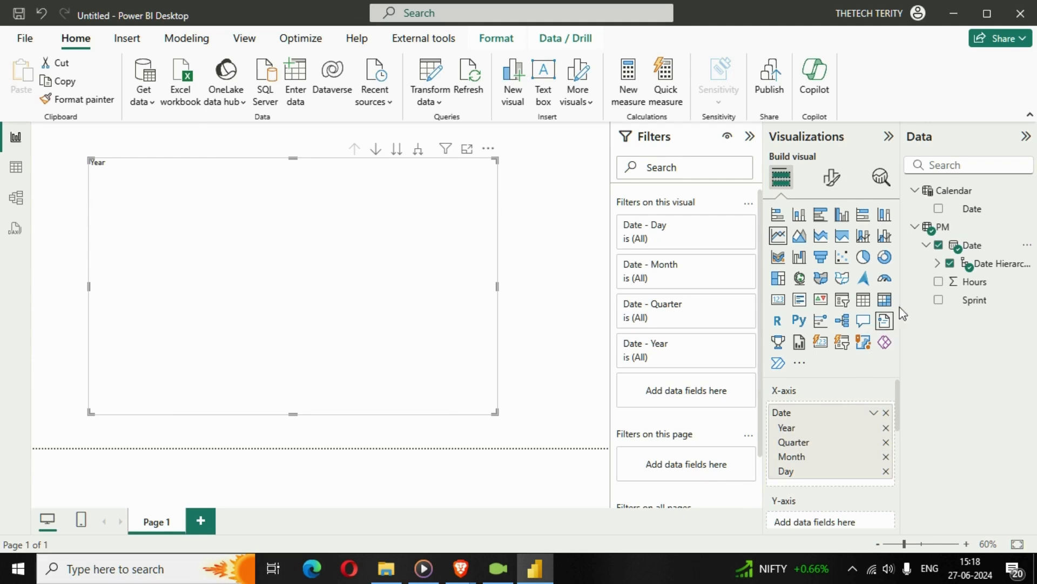
{"action": "left_click", "coordinate": [939, 282]}
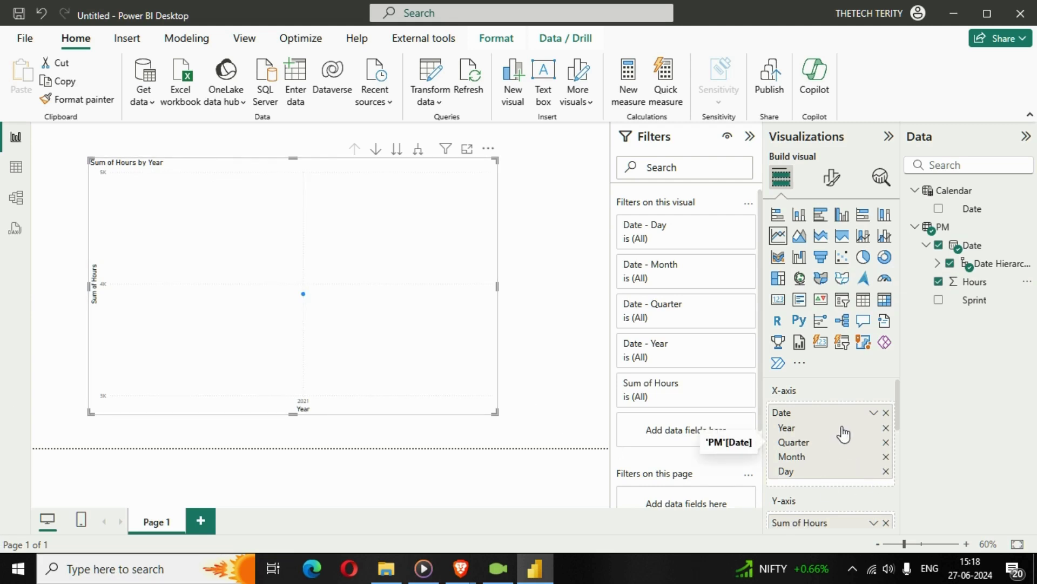
Switch the chart's x-axis from Date Hierarchy to plain Date, widen the chart, and collapse the filters to give it more room.
{"action": "left_click", "coordinate": [874, 413]}
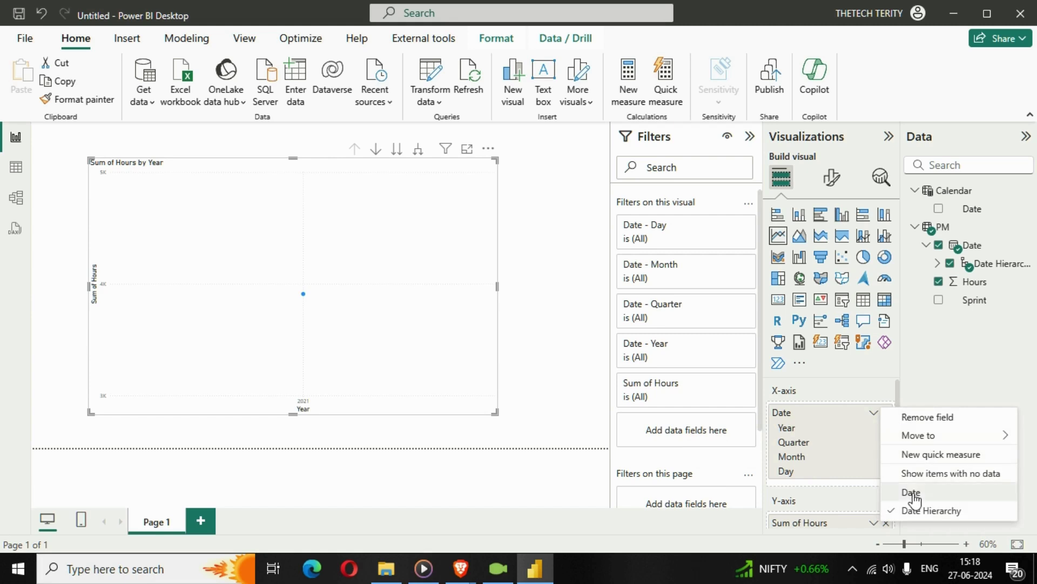
{"action": "left_click", "coordinate": [912, 492]}
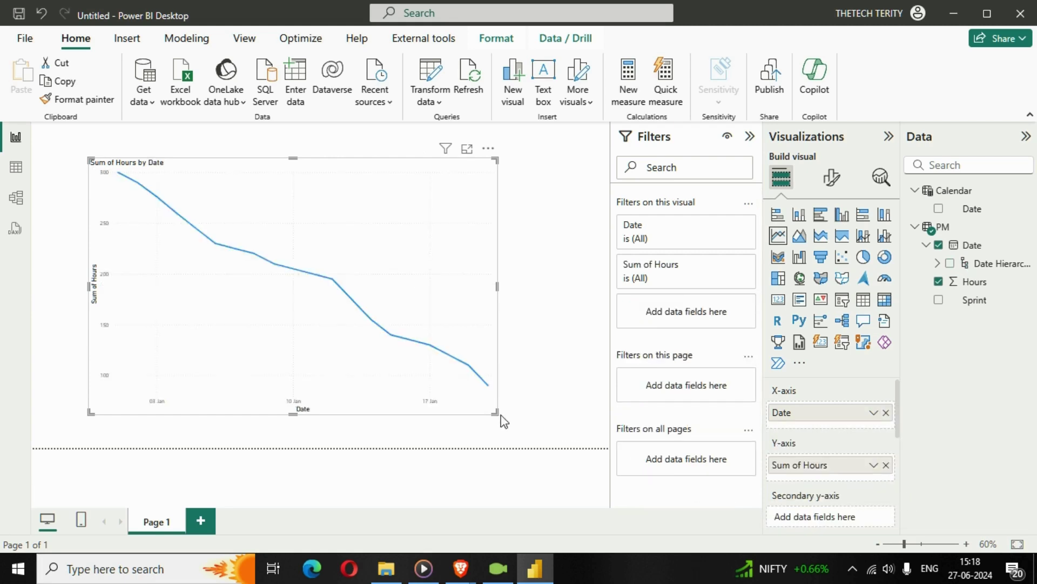
{"action": "left_click_drag", "start_coordinate": [498, 414], "coordinate": [550, 423]}
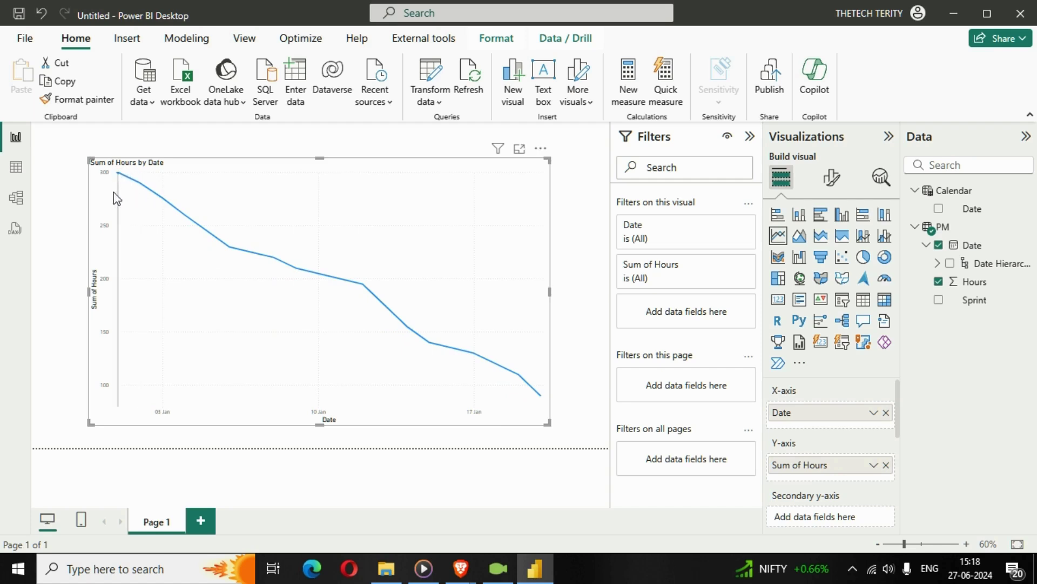
{"action": "left_click", "coordinate": [749, 136]}
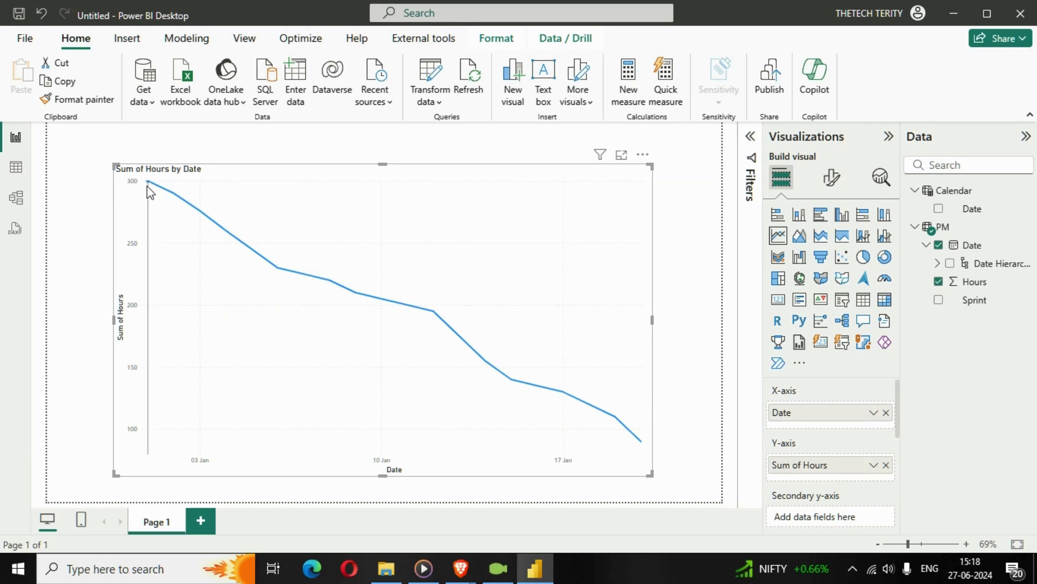
{"action": "mouse_move", "coordinate": [179, 197]}
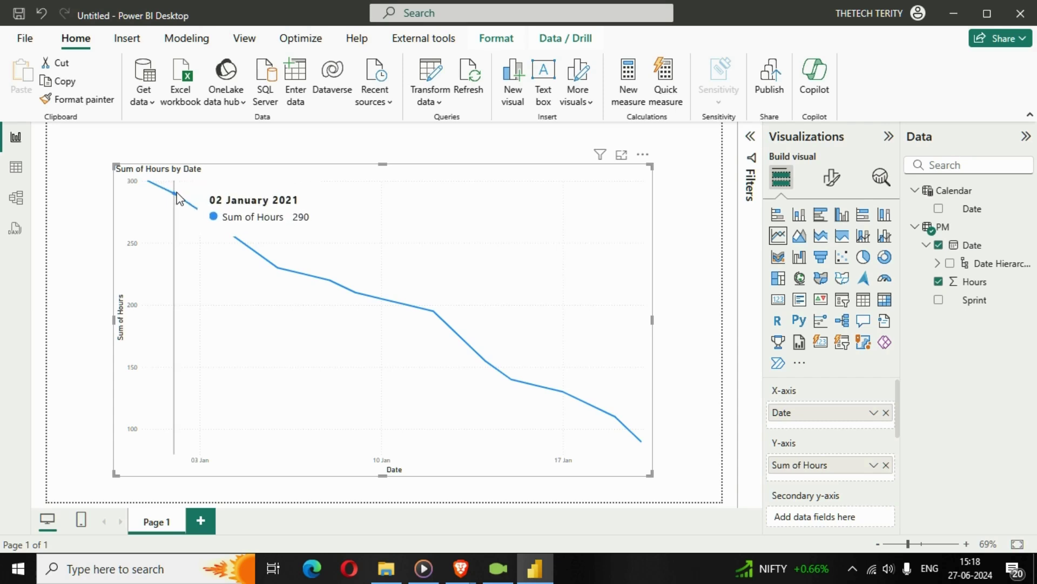
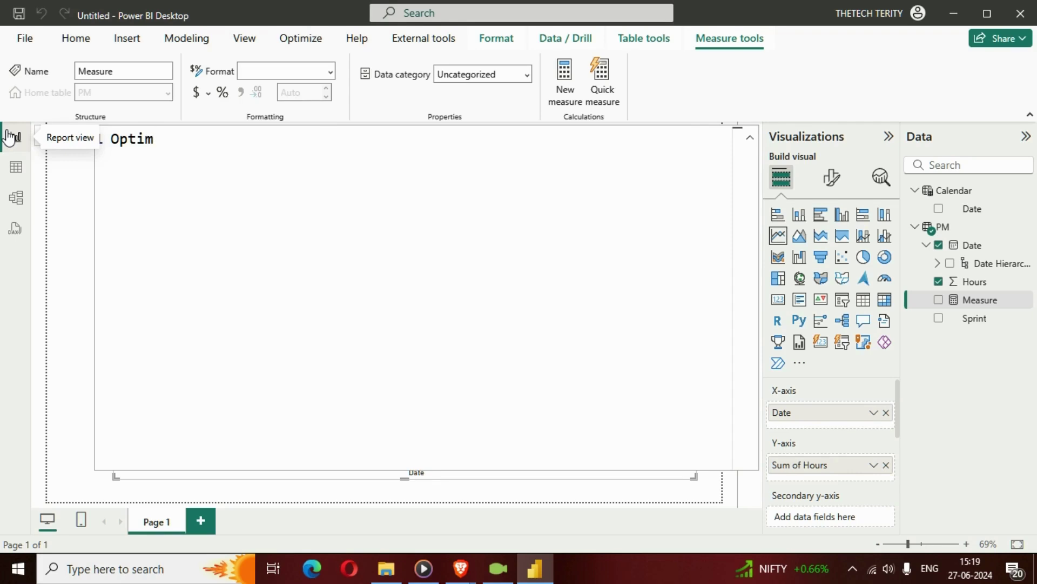
Name the new measure OptimumLine in its formula, followed by an equals sign.
{"action": "type", "text": "umLi"}
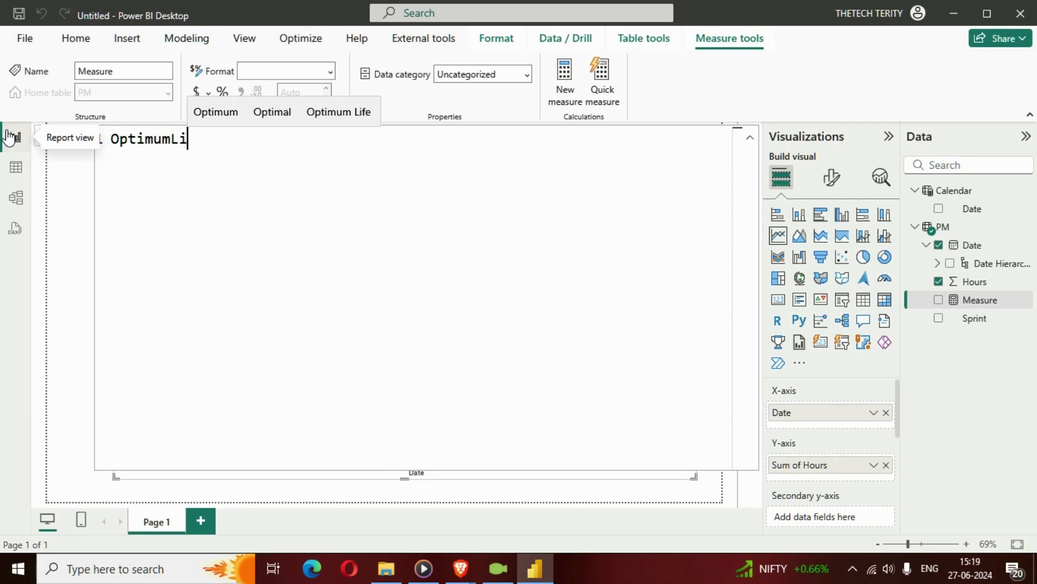
{"action": "type", "text": "nr"}
{"action": "key", "text": "BackSpace"}
{"action": "type", "text": "e ="}
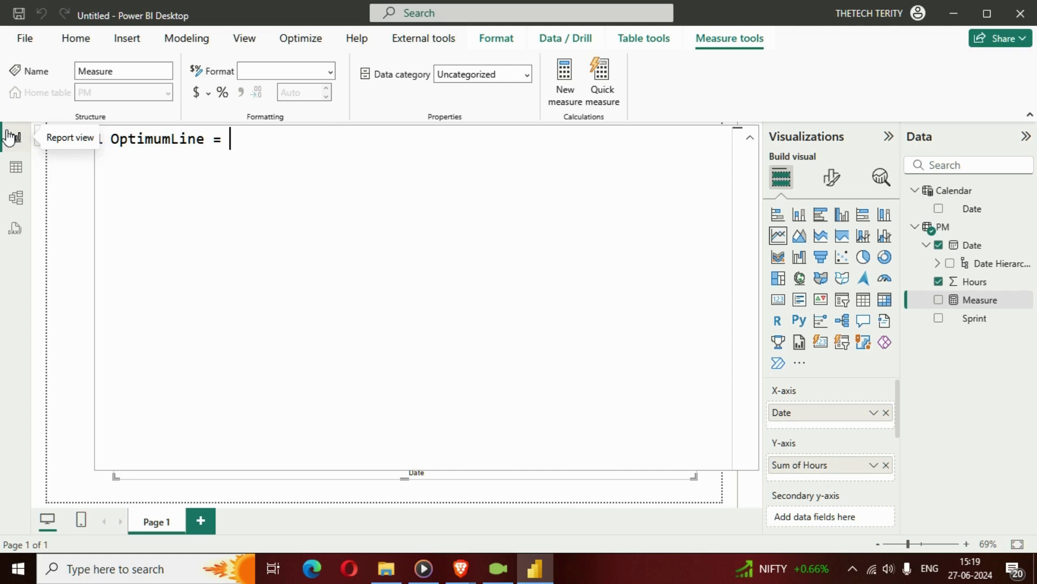
Declare a variable named _StartDate on the second line of the OptimumLine measure.
{"action": "key", "text": "shift+Return"}
{"action": "type", "text": "VAR"}
{"action": "type", "text": "STARC"}
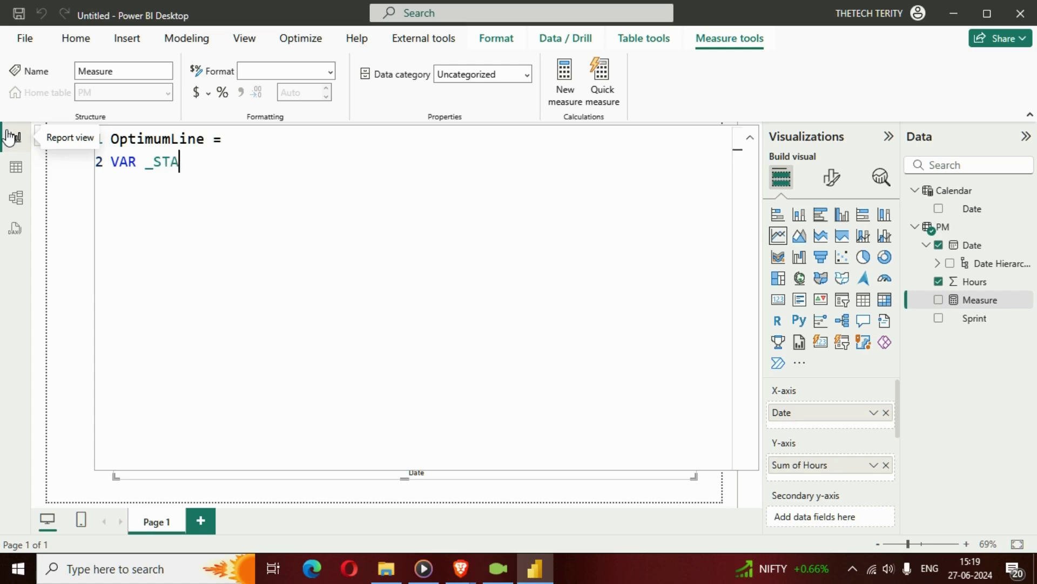
{"action": "key", "text": "BackSpace"}
{"action": "key", "text": "BackSpace"}
{"action": "key", "text": "BackSpace"}
{"action": "key", "text": "BackSpace"}
{"action": "type", "text": "tart"}
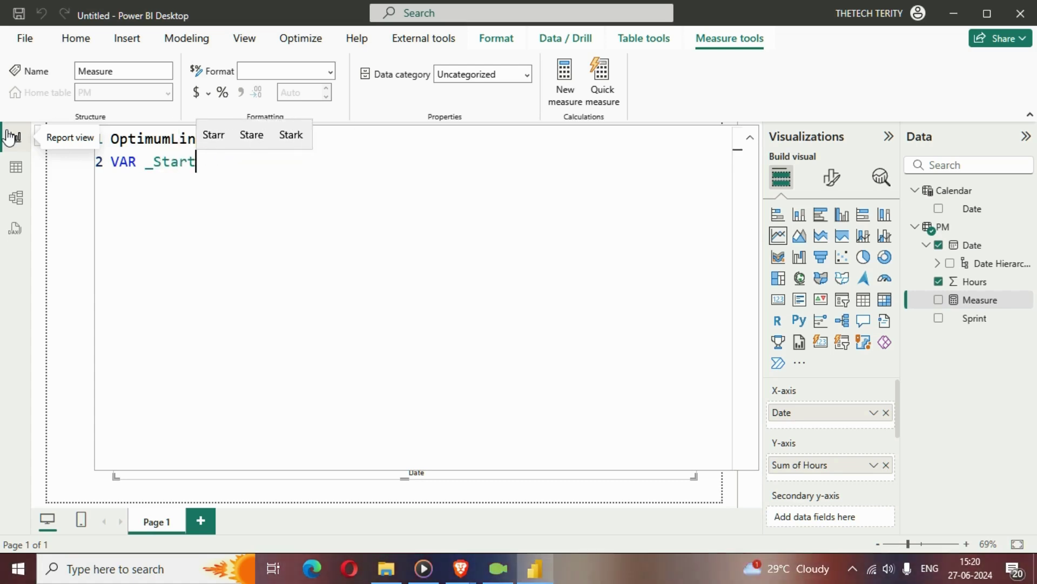
{"action": "type", "text": "Date = "}
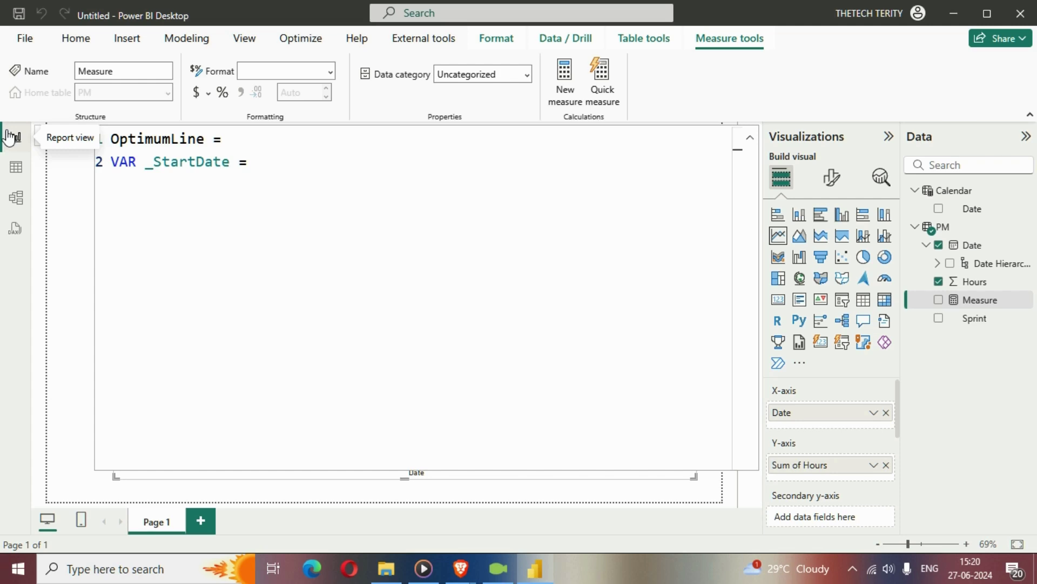
Begin the _StartDate expression with CALCULATE and a nested FIRSTDATE function.
{"action": "type", "text": "CLA"}
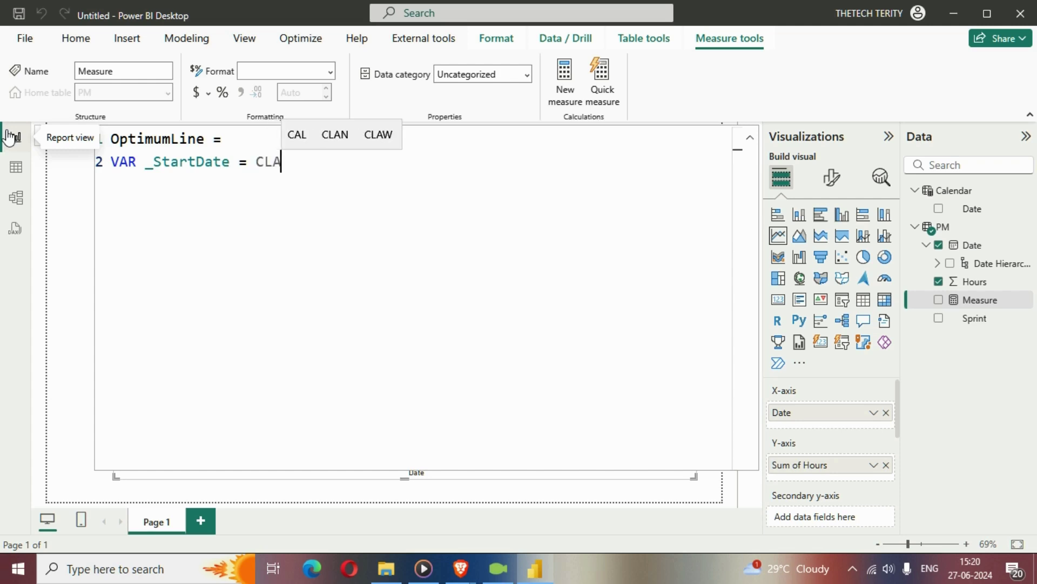
{"action": "key", "text": "BackSpace"}
{"action": "key", "text": "BackSpace"}
{"action": "type", "text": "AL"}
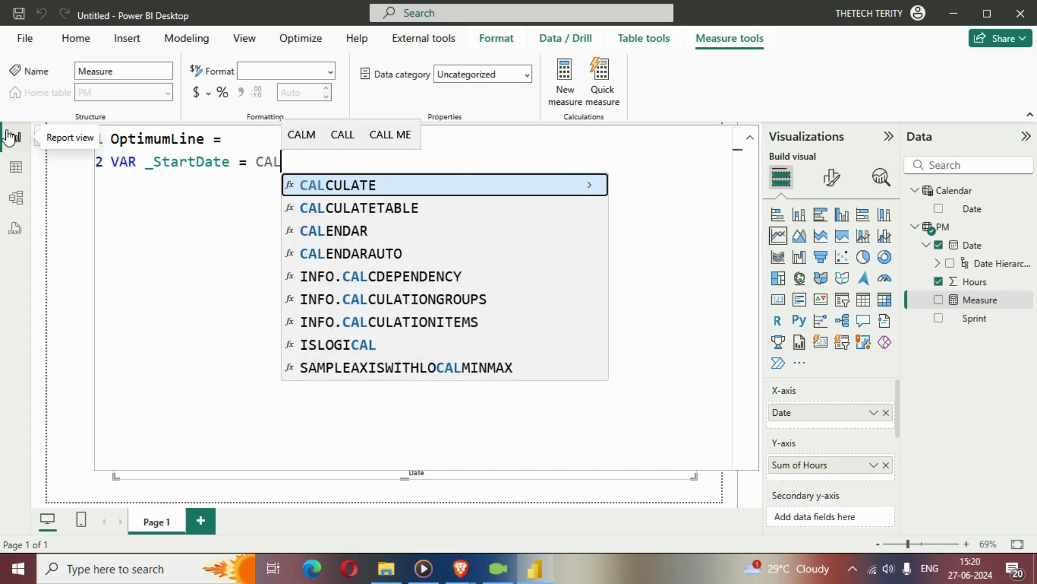
{"action": "key", "text": "Tab"}
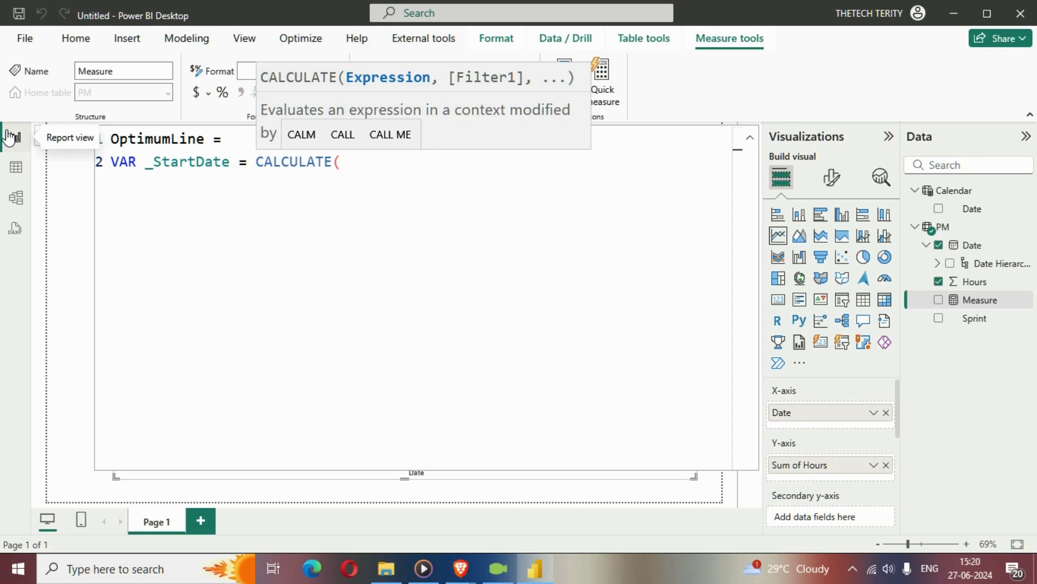
{"action": "type", "text": "FIRST"}
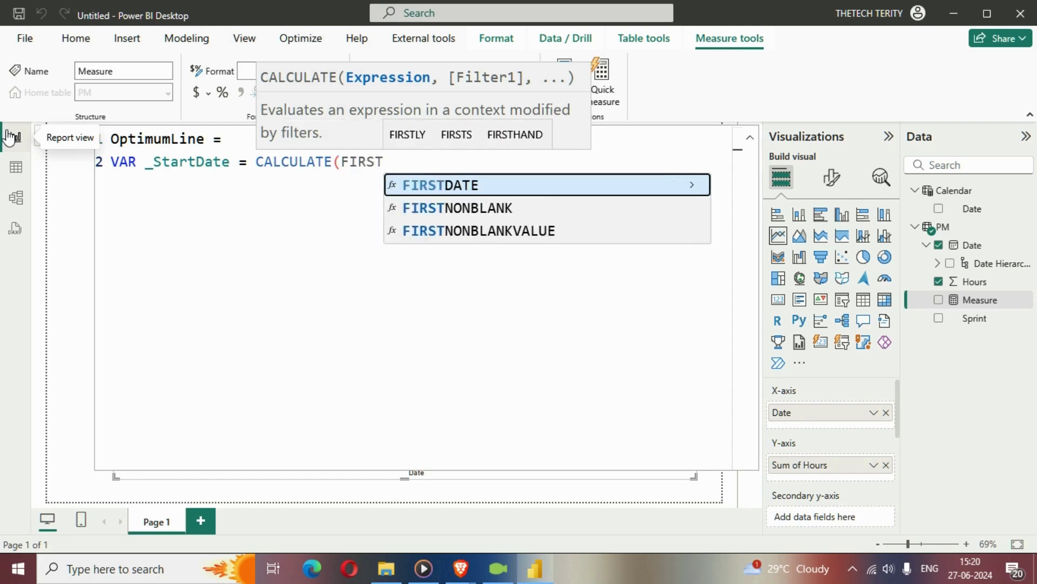
{"action": "key", "text": "Tab"}
Supply PM[Date] as the FIRSTDATE argument, clearing any stray characters, and close that function.
{"action": "type", "text": "HGF"}
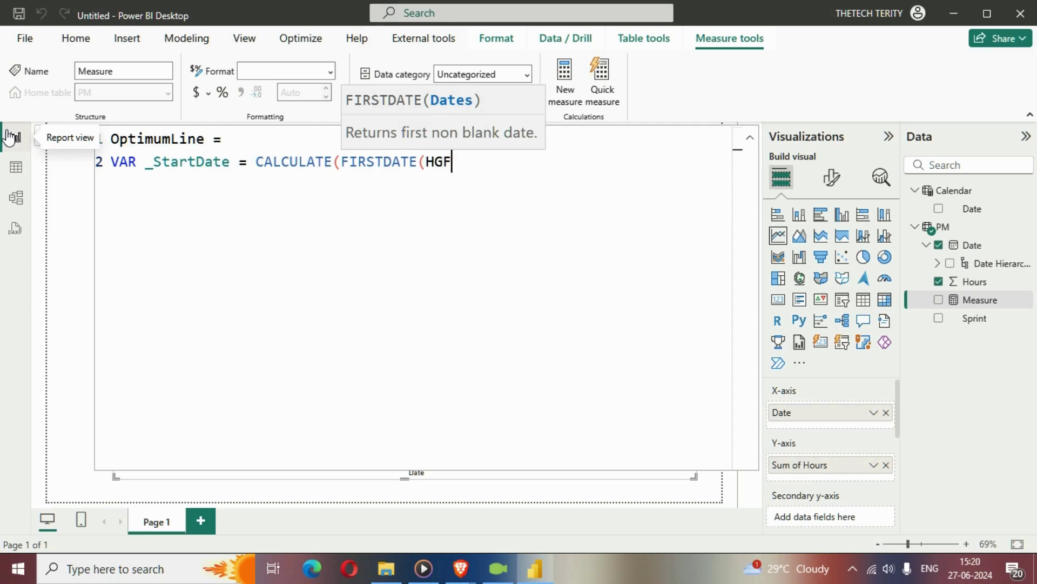
{"action": "type", "text": "H"}
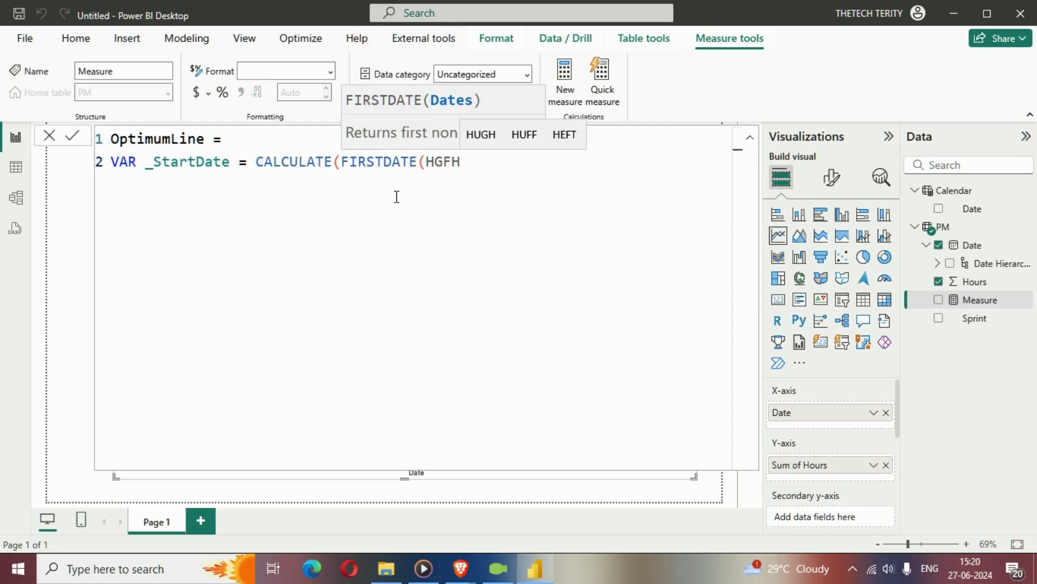
{"action": "key", "text": "BackSpace"}
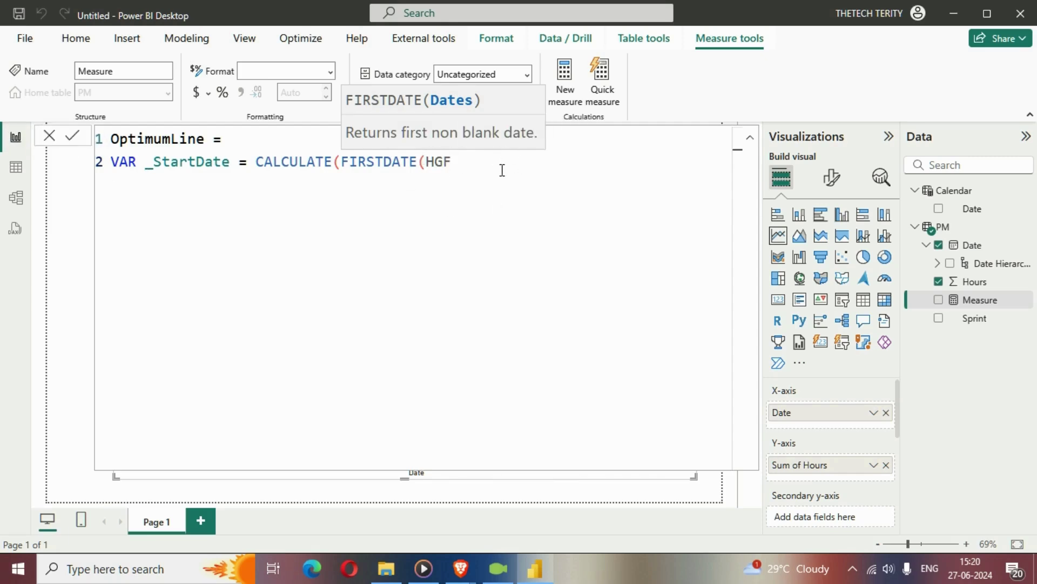
{"action": "key", "text": "BackSpace"}
{"action": "key", "text": "BackSpace"}
{"action": "key", "text": "BackSpace"}
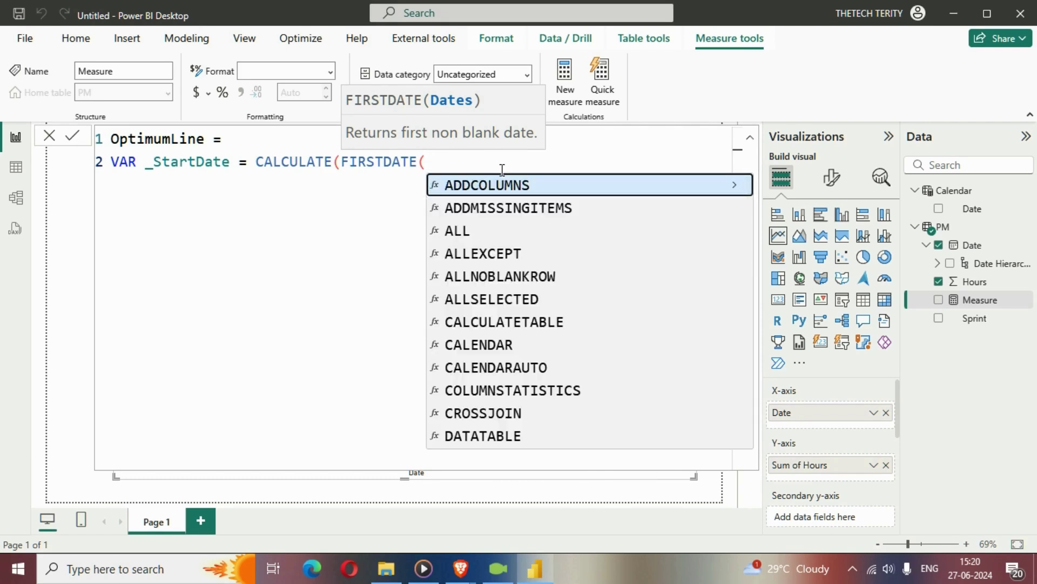
{"action": "type", "text": "PM"}
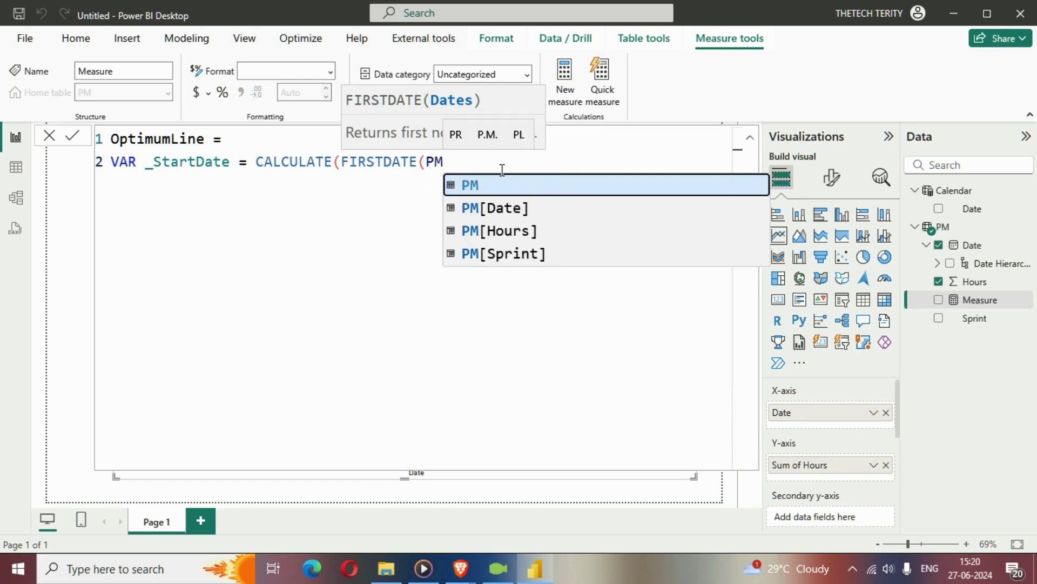
{"action": "key", "text": "Down"}
{"action": "key", "text": "Down"}
{"action": "key", "text": "Up"}
{"action": "key", "text": "Tab"}
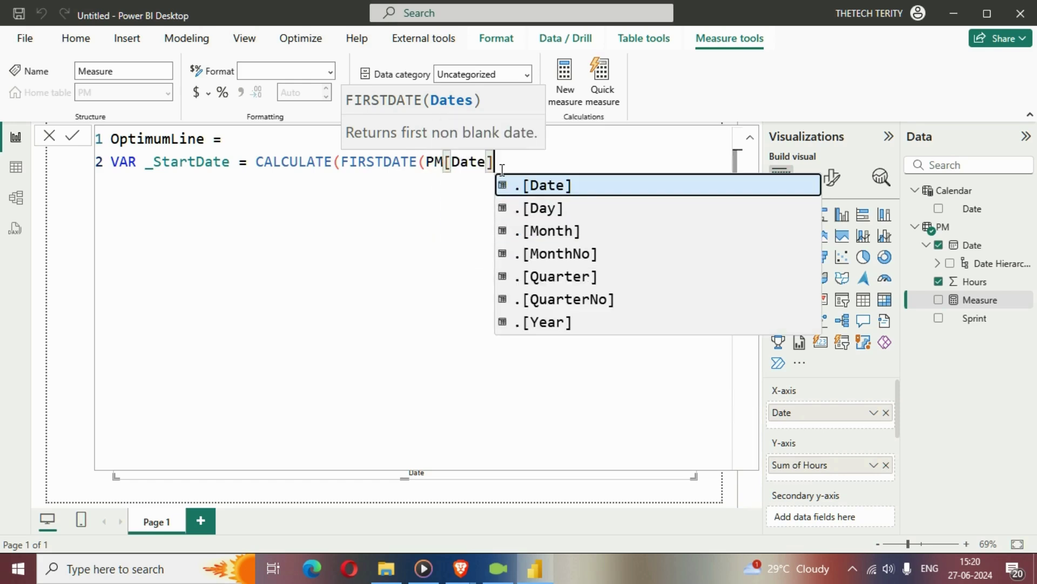
{"action": "type", "text": ")"}
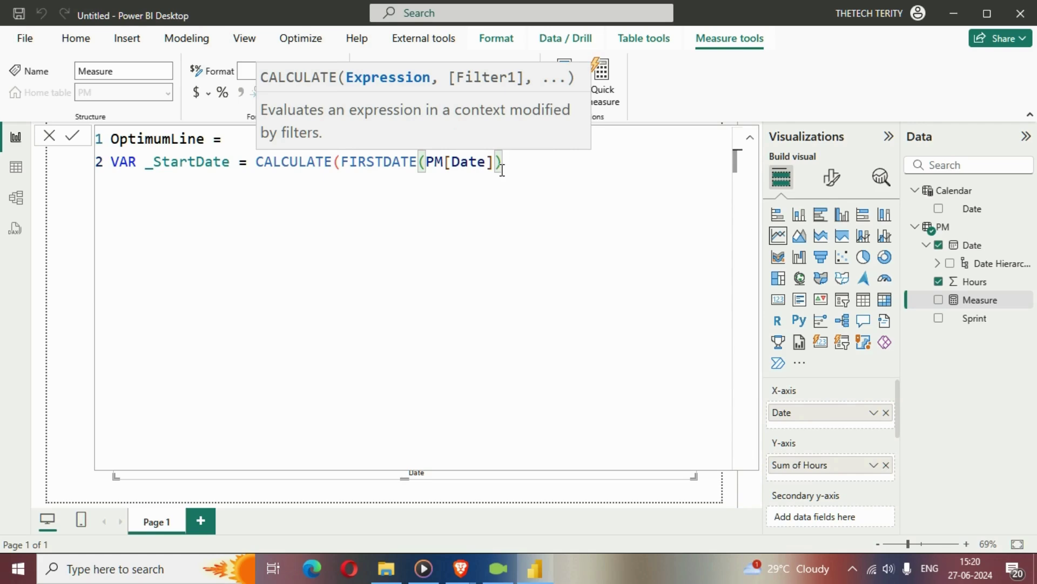
Add ALLSELECTED(PM) as the CALCULATE filter and close the _StartDate expression.
{"action": "type", "text": ","}
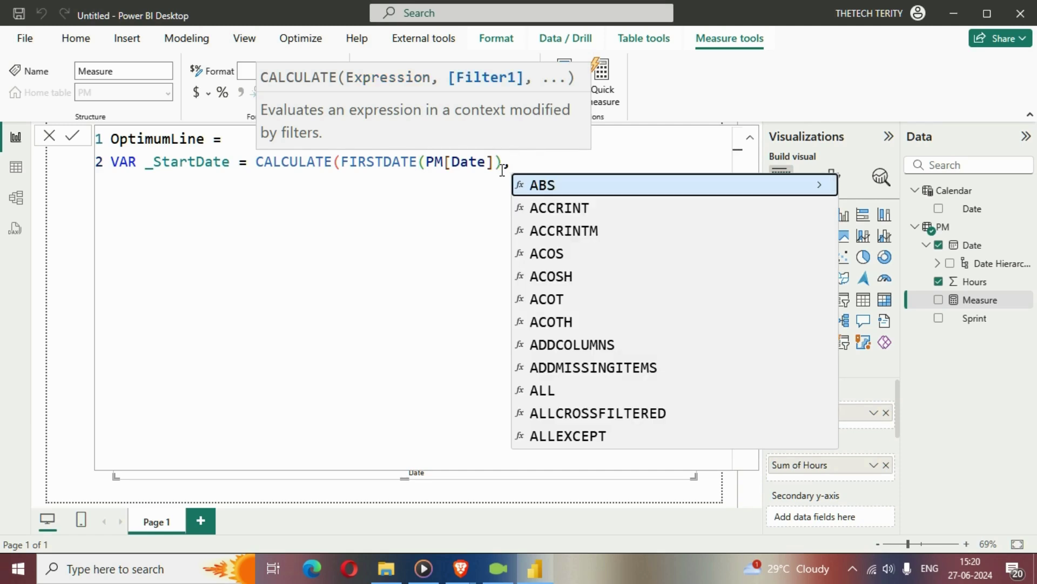
{"action": "type", "text": "ALLSE"}
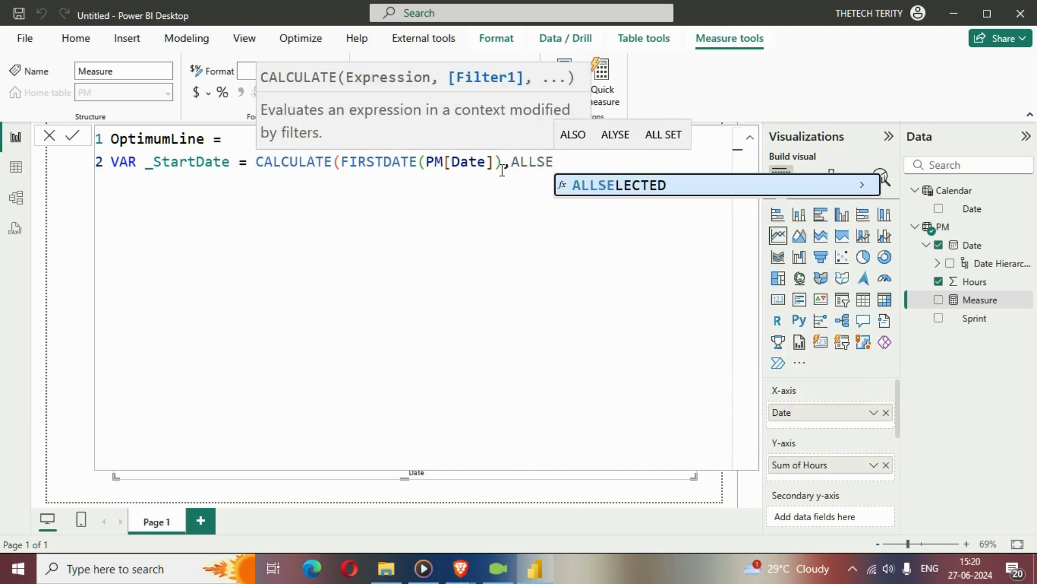
{"action": "key", "text": "Tab"}
{"action": "type", "text": "GH"}
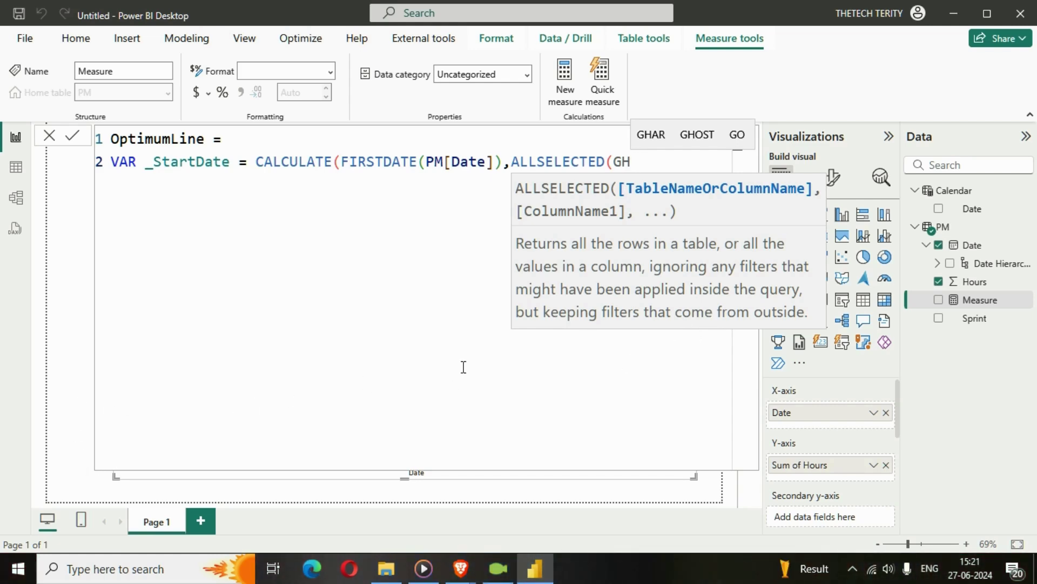
{"action": "key", "text": "BackSpace"}
{"action": "key", "text": "BackSpace"}
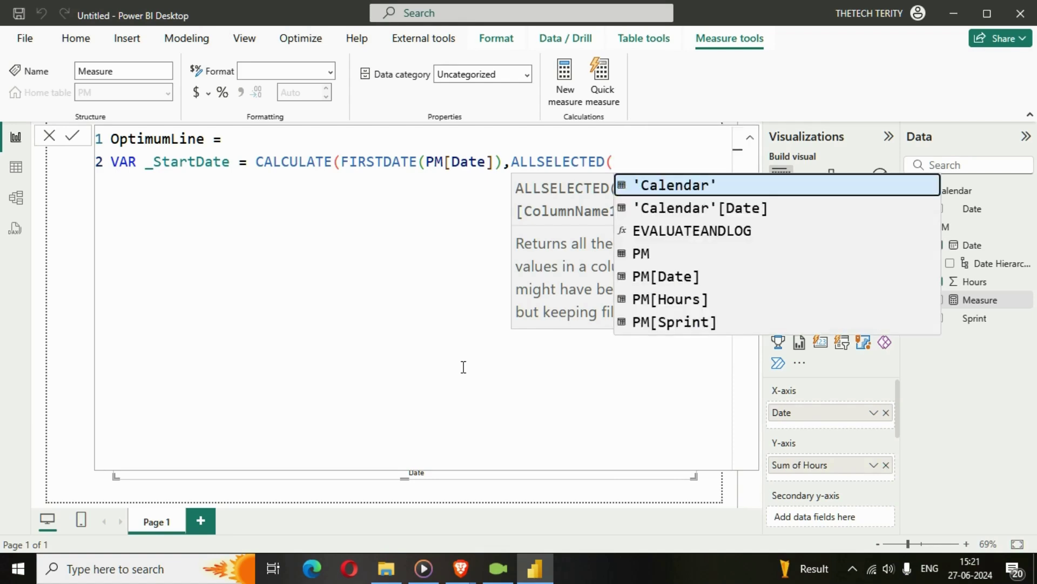
{"action": "type", "text": "PM"}
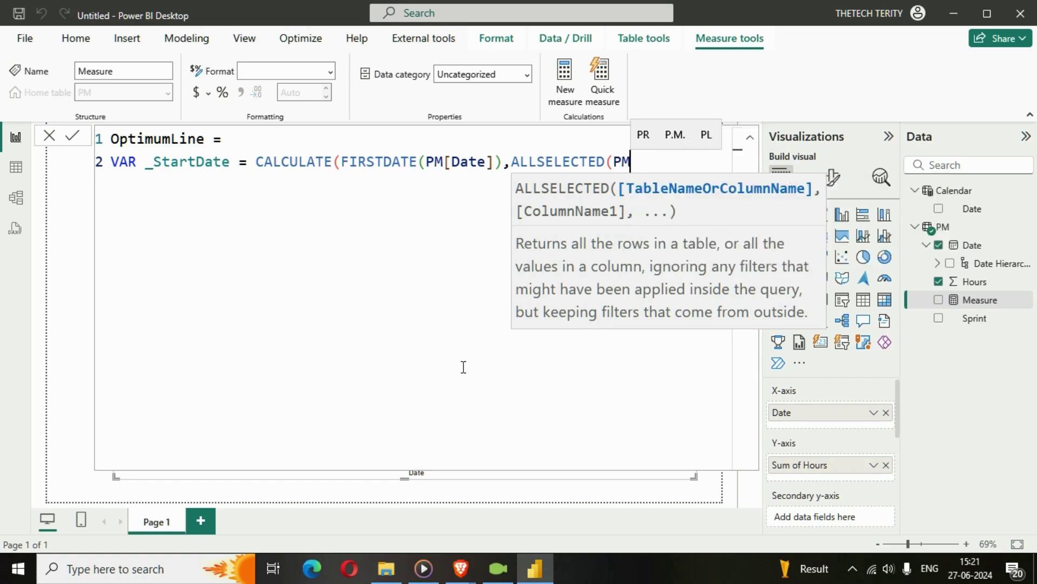
{"action": "type", "text": "))"}
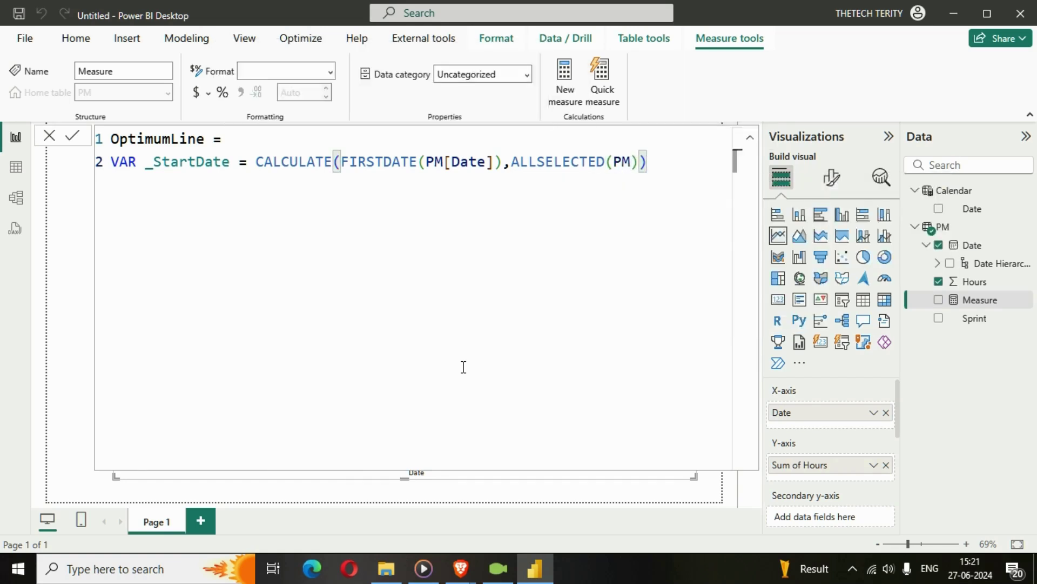
Declare a variable named _DaysSince on the third line of the OptimumLine measure.
{"action": "key", "text": "shift+Return"}
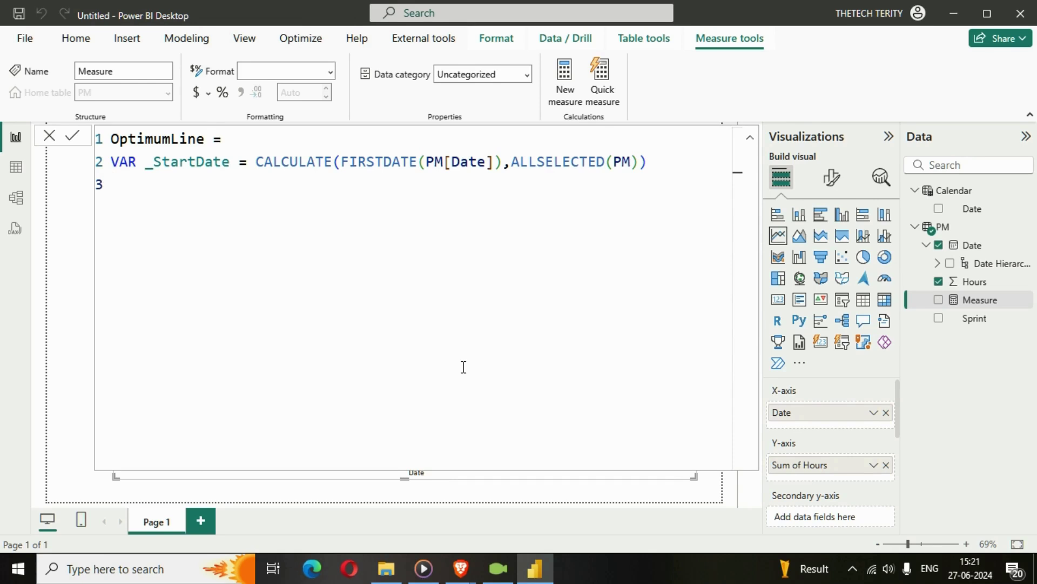
{"action": "type", "text": "VAR "}
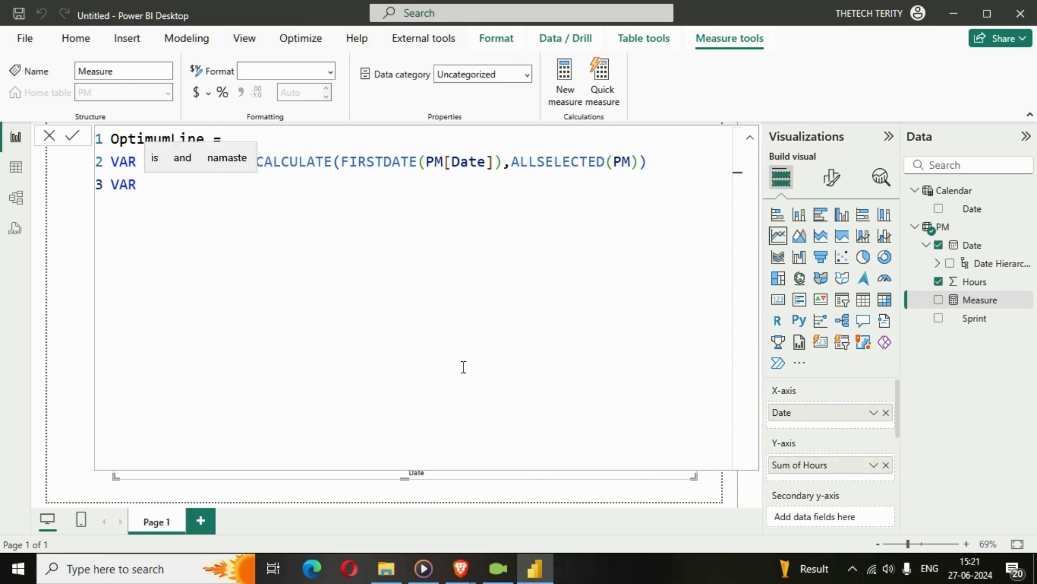
{"action": "type", "text": "_"}
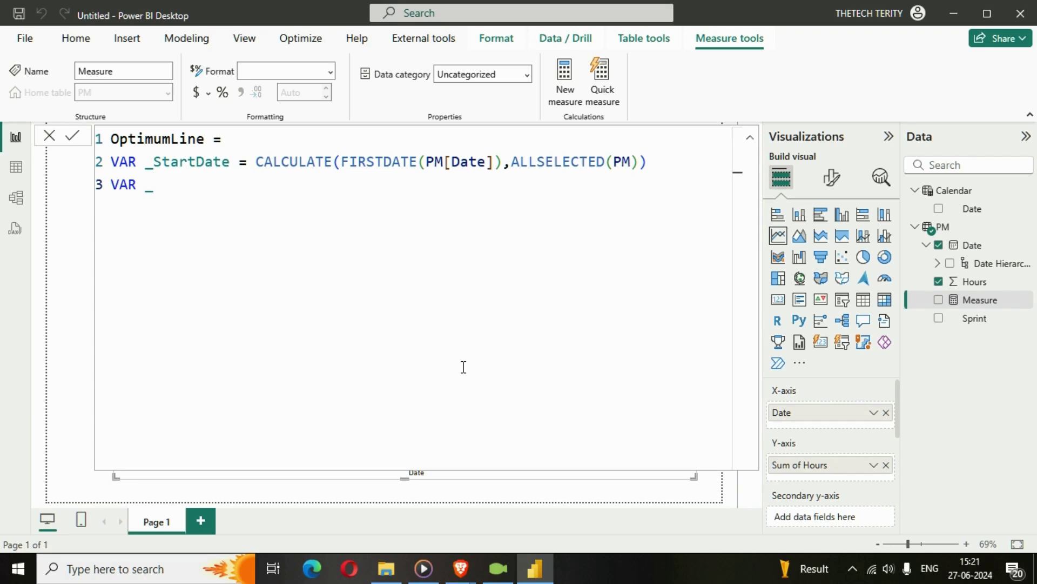
{"action": "type", "text": "DY"}
{"action": "key", "text": "BackSpace"}
{"action": "type", "text": "sy"}
{"action": "key", "text": "BackSpace"}
{"action": "key", "text": "BackSpace"}
{"action": "type", "text": "a"}
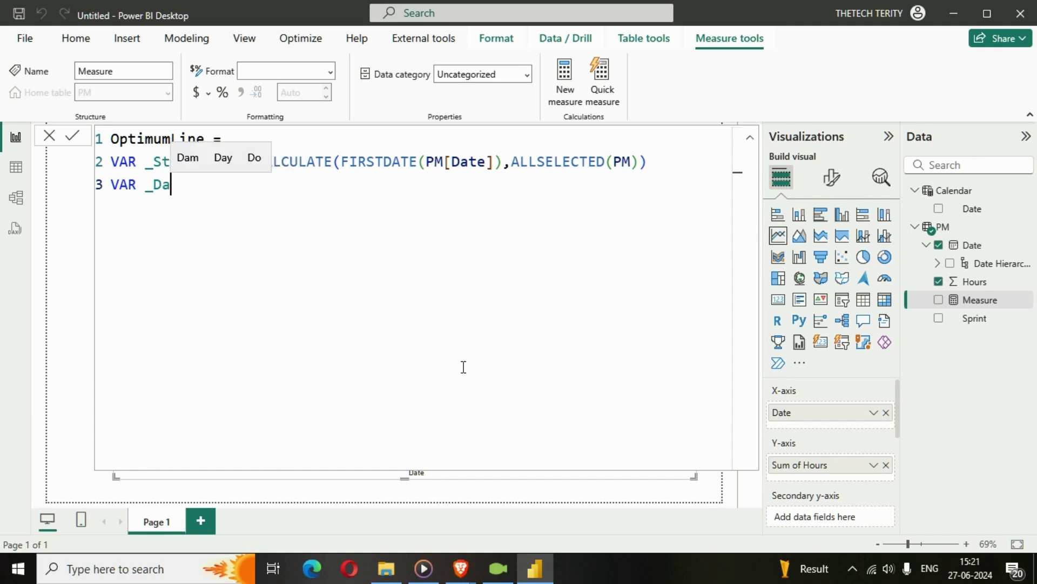
{"action": "type", "text": "ysDi"}
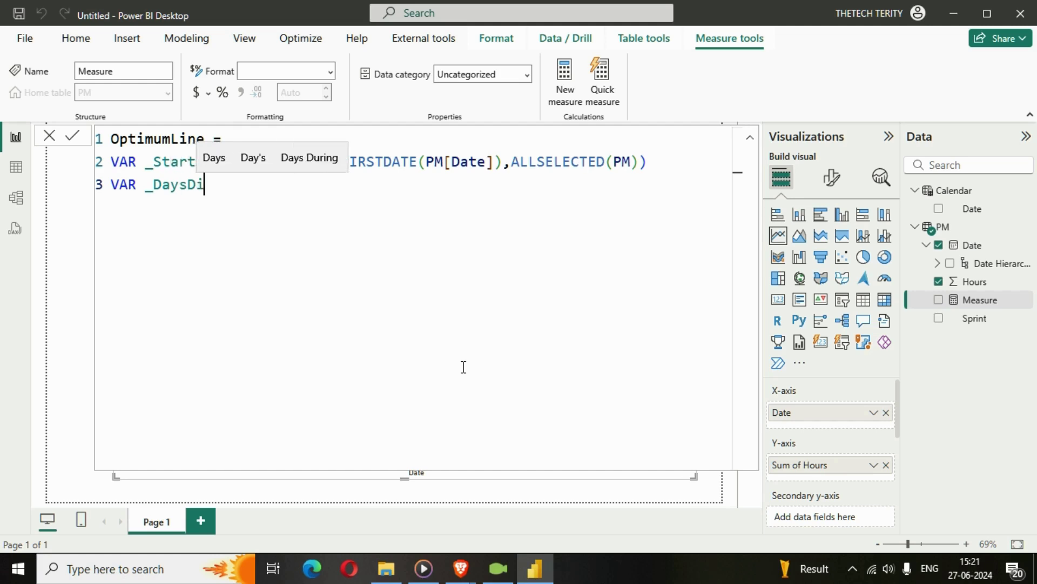
{"action": "key", "text": "BackSpace"}
{"action": "key", "text": "BackSpace"}
{"action": "type", "text": "S"}
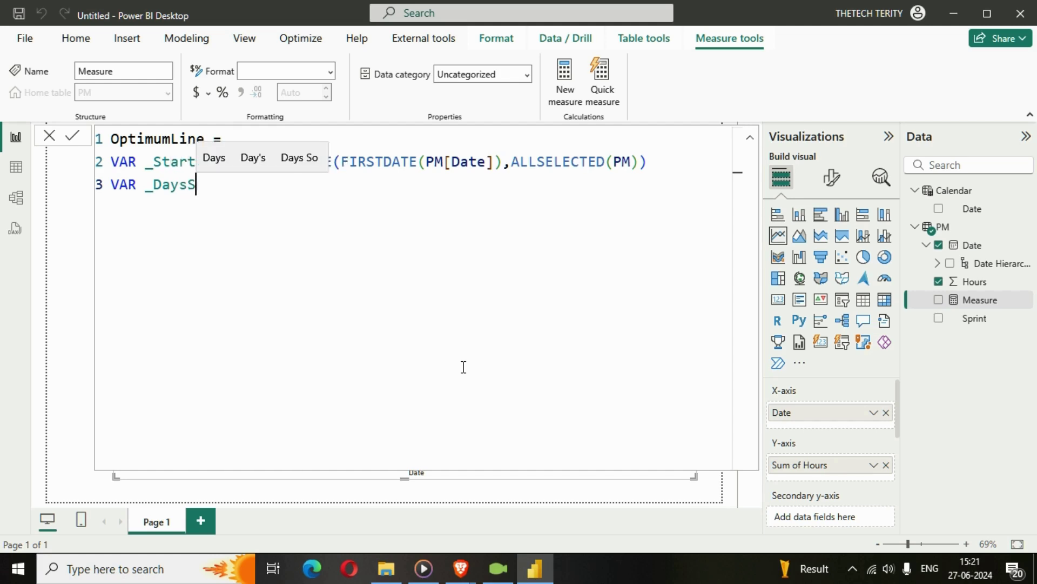
{"action": "type", "text": "ince = "}
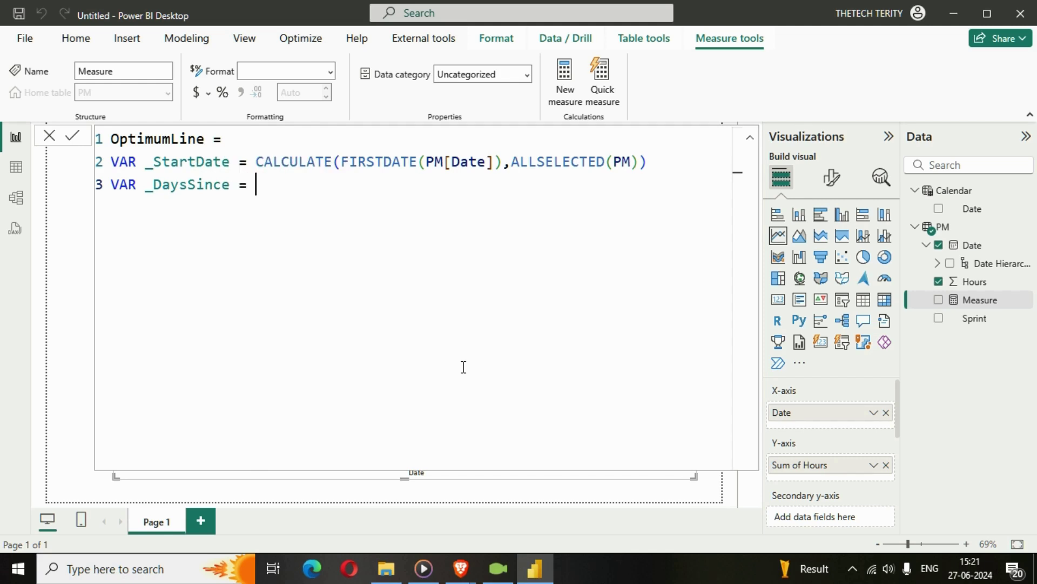
Begin the _DaysSince expression with a DATEDIFF function that takes _StartDate as its first date.
{"action": "type", "text": "DA"}
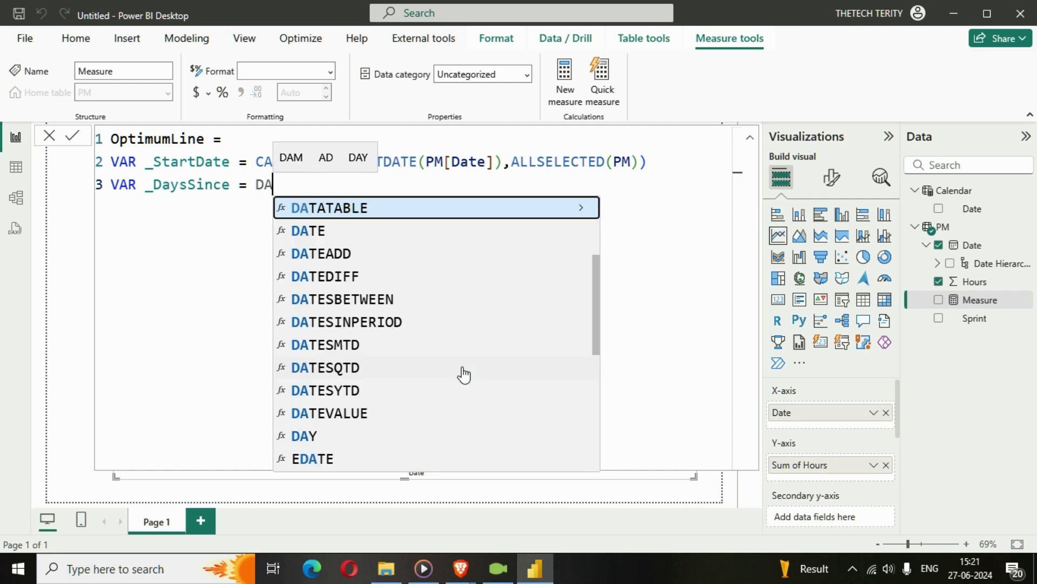
{"action": "type", "text": "TED"}
{"action": "key", "text": "Tab"}
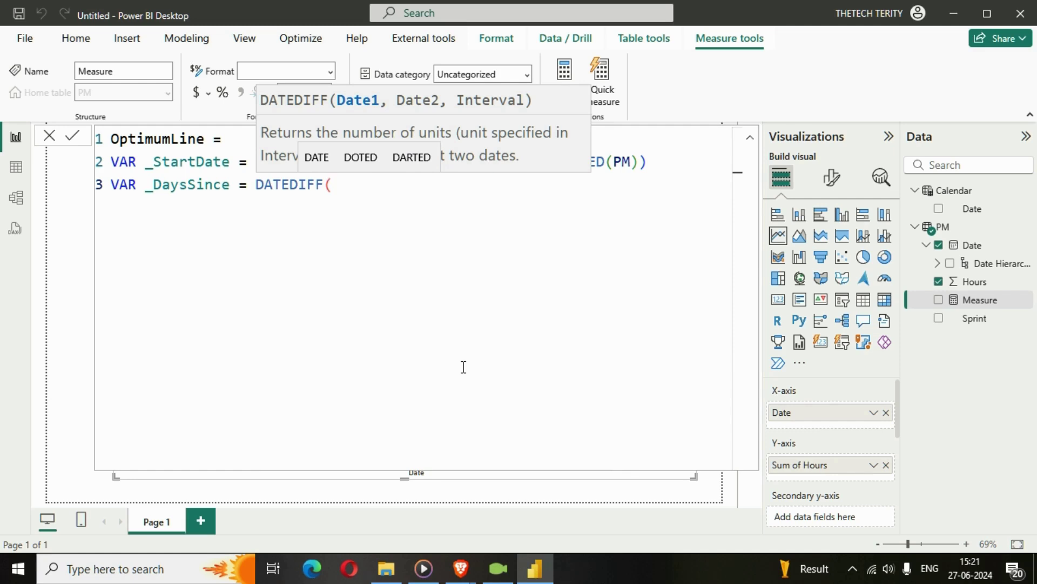
{"action": "type", "text": "_"}
{"action": "key", "text": "Tab"}
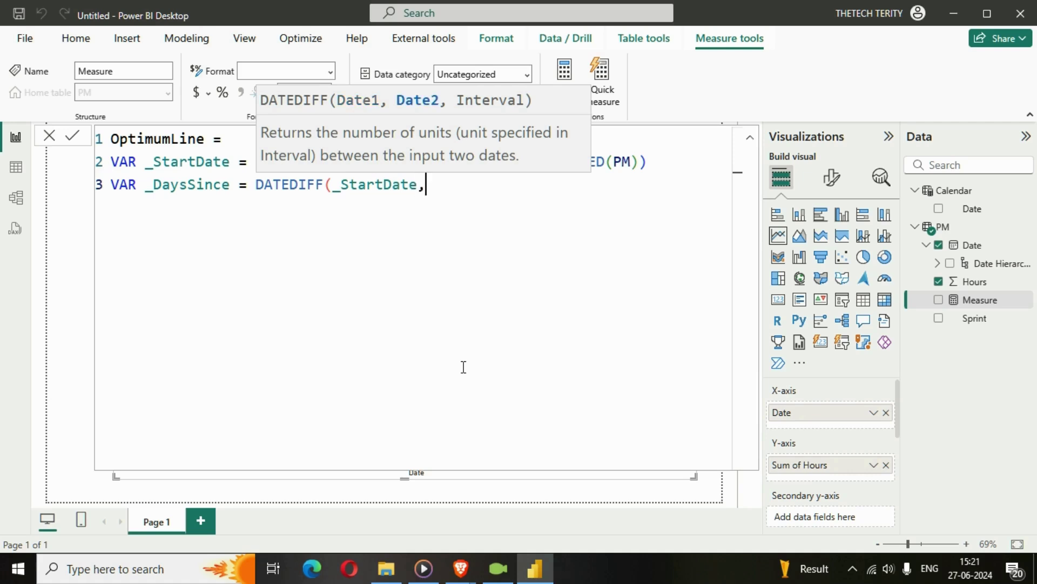
Supply MAX('Calendar'[Date]) as DATEDIFF's second date and DAY as the interval, and close the function.
{"action": "type", "text": "MA"}
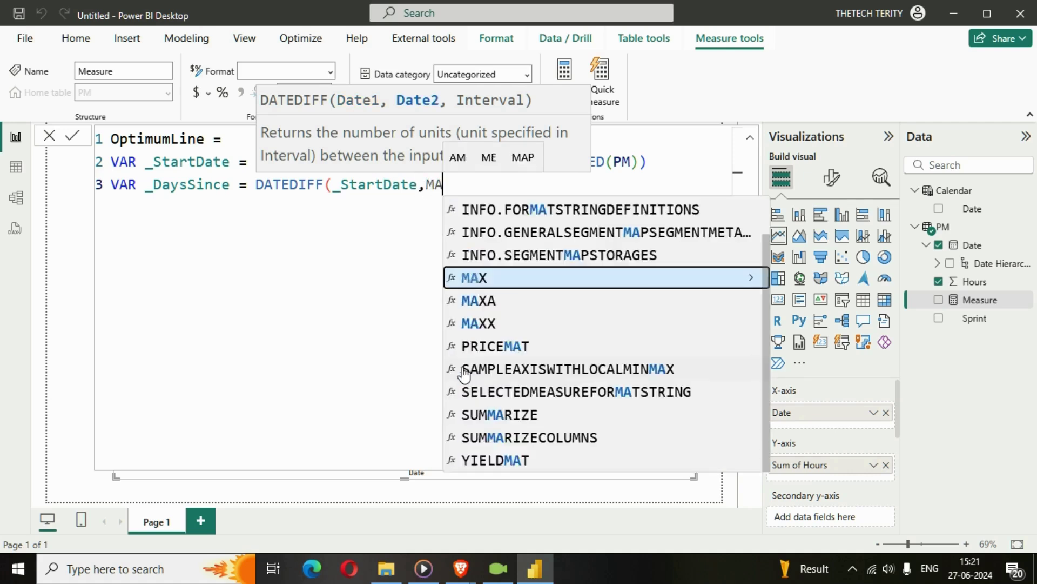
{"action": "key", "text": "Tab"}
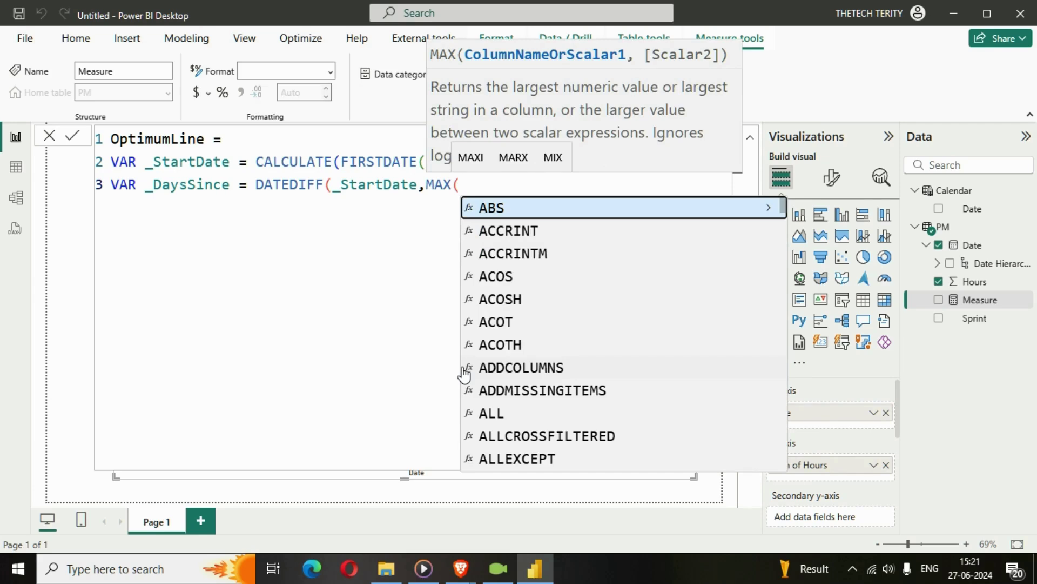
{"action": "type", "text": "CAL"}
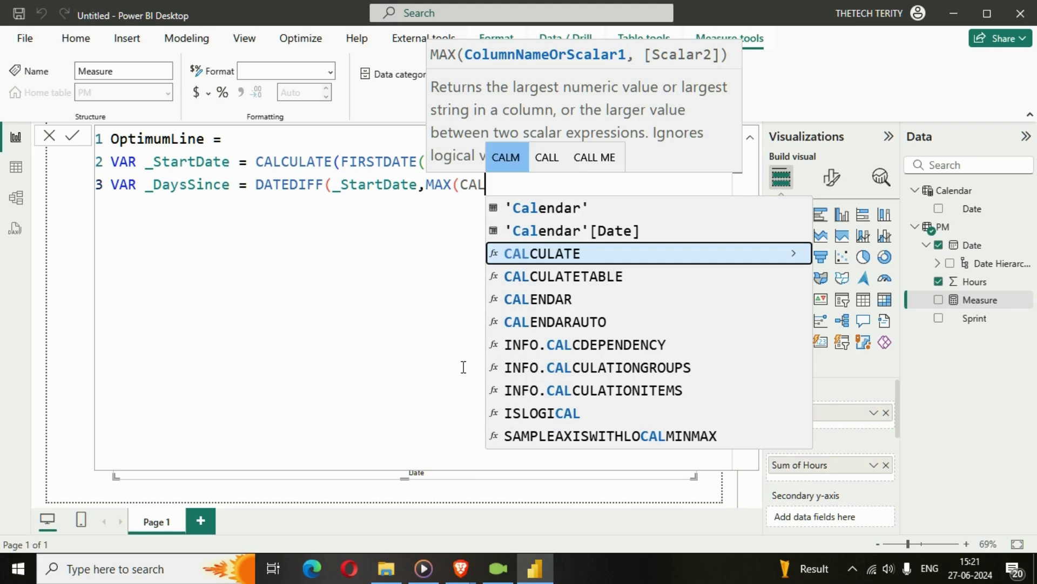
{"action": "key", "text": "Up"}
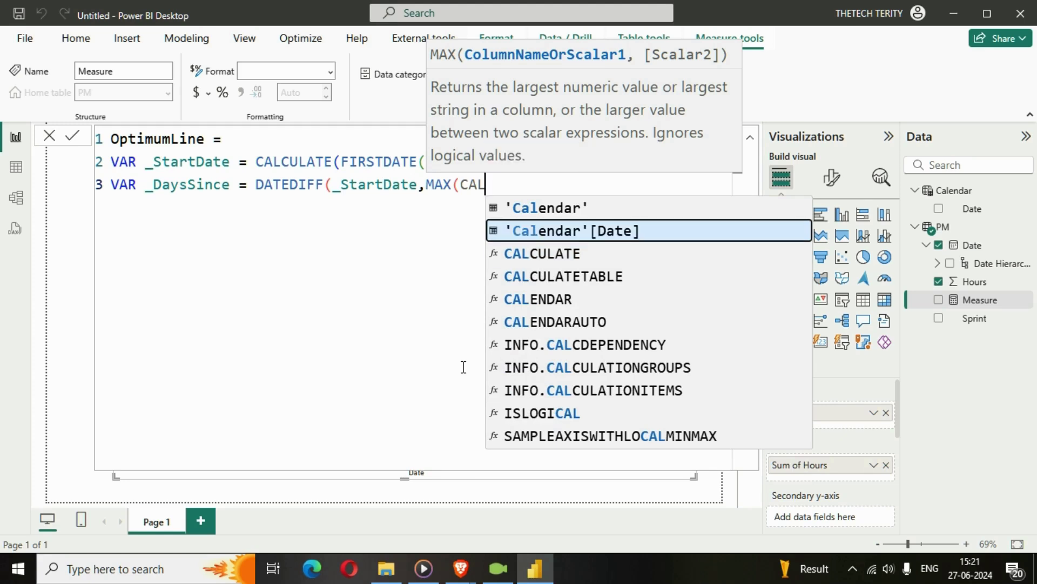
{"action": "key", "text": "Tab"}
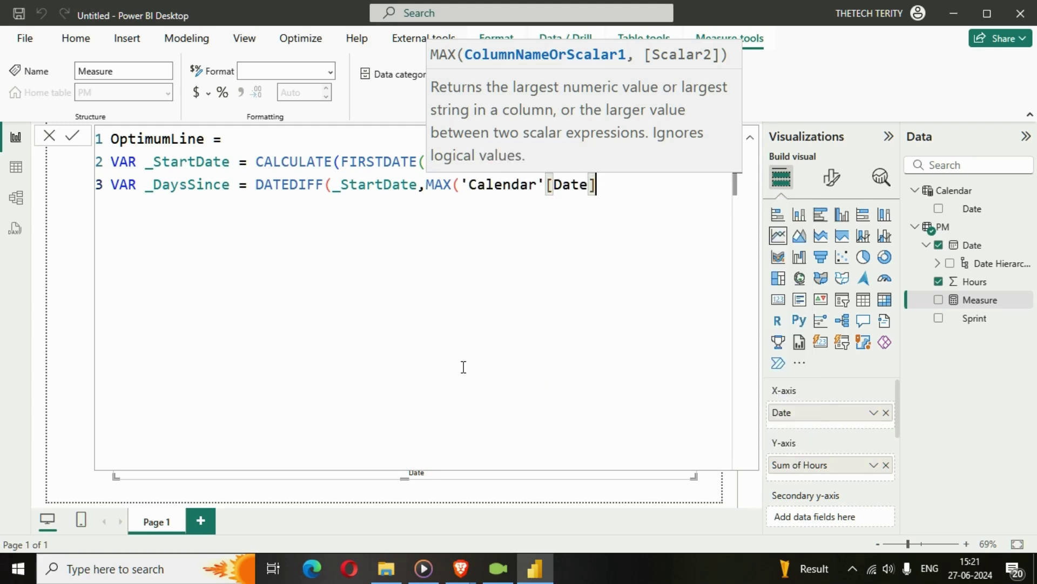
{"action": "type", "text": ")"}
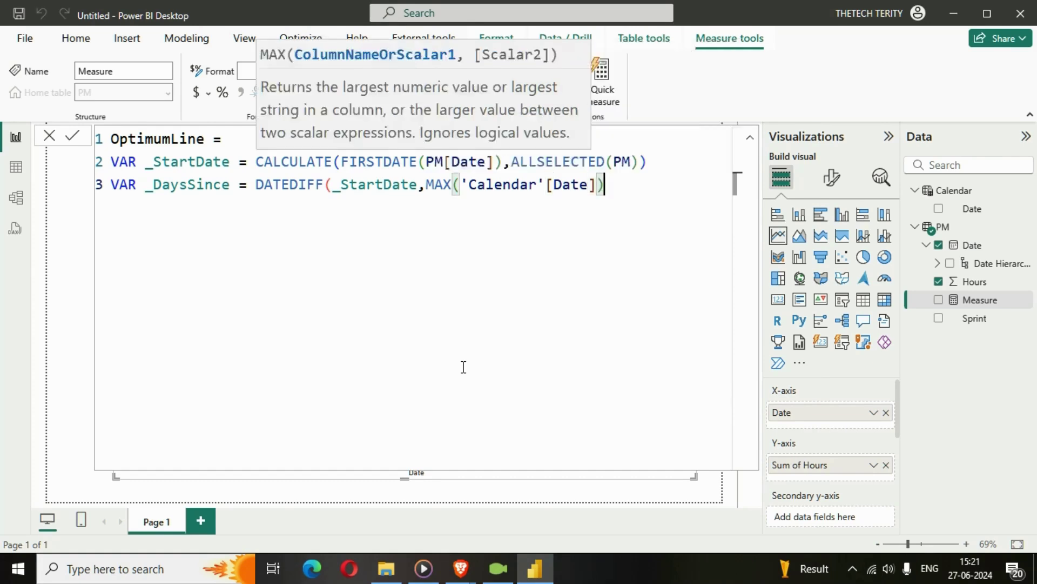
{"action": "type", "text": ",DAY"}
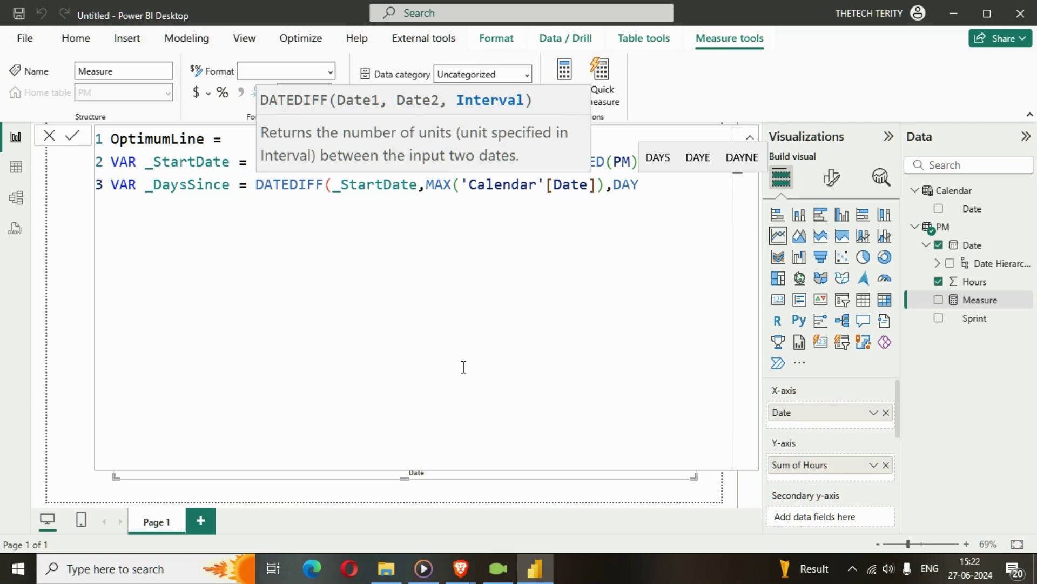
{"action": "type", "text": ")"}
Declare a variable named _BeginH on the fourth line of the OptimumLine measure.
{"action": "key", "text": "shift+Return"}
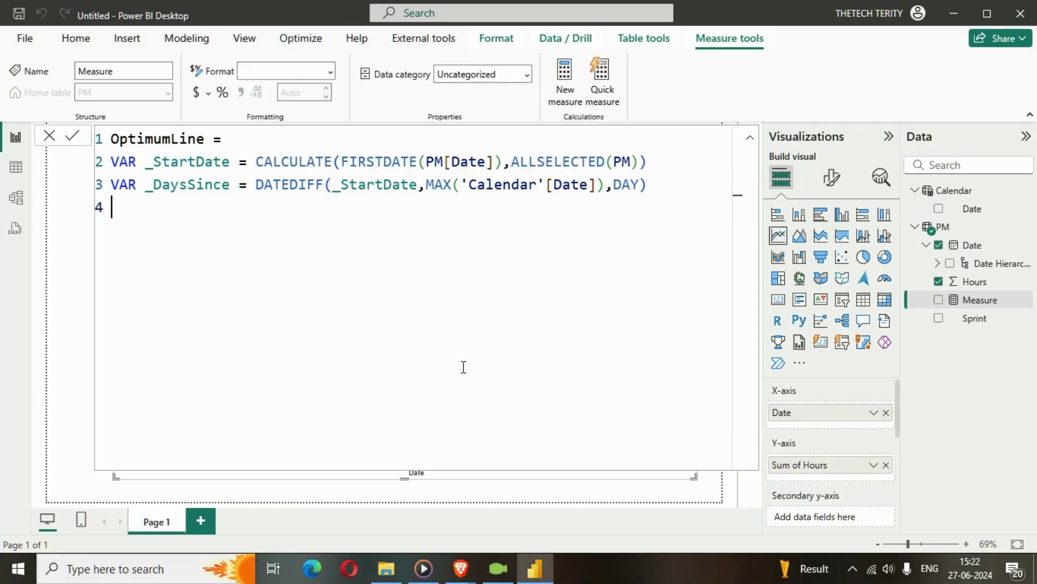
{"action": "type", "text": "VAR "}
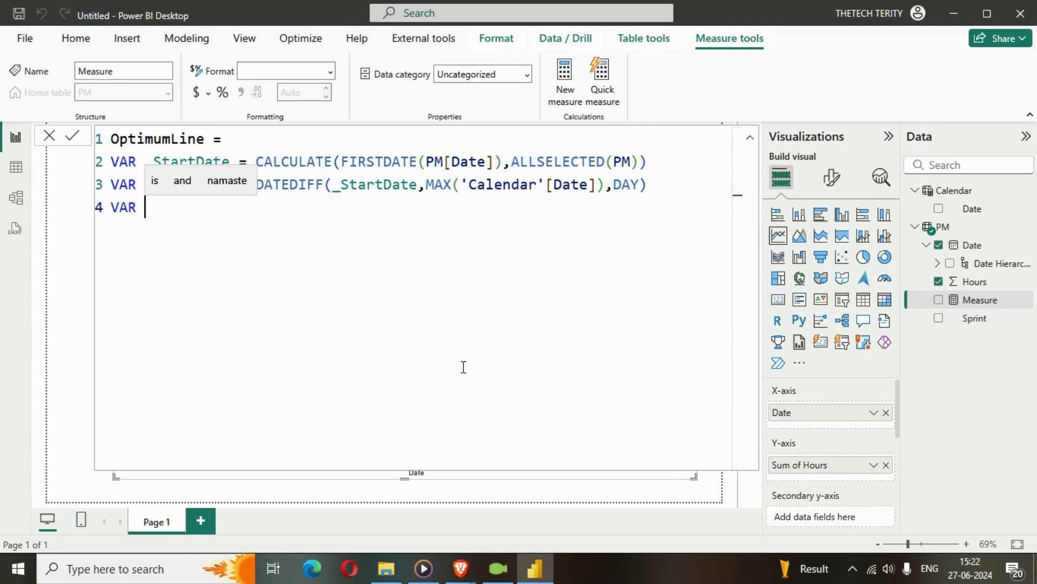
{"action": "type", "text": "_"}
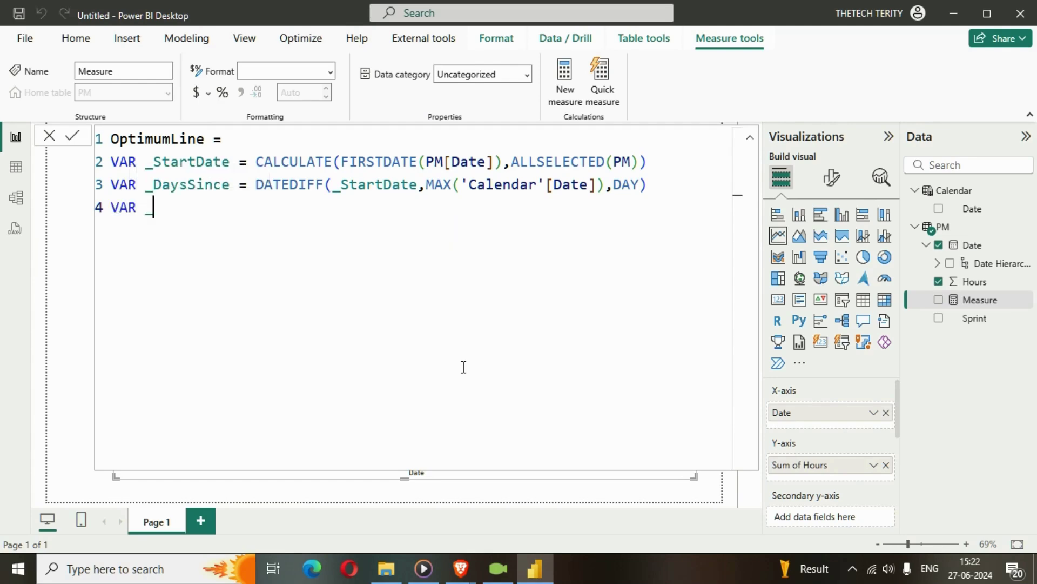
{"action": "type", "text": "Beggi"}
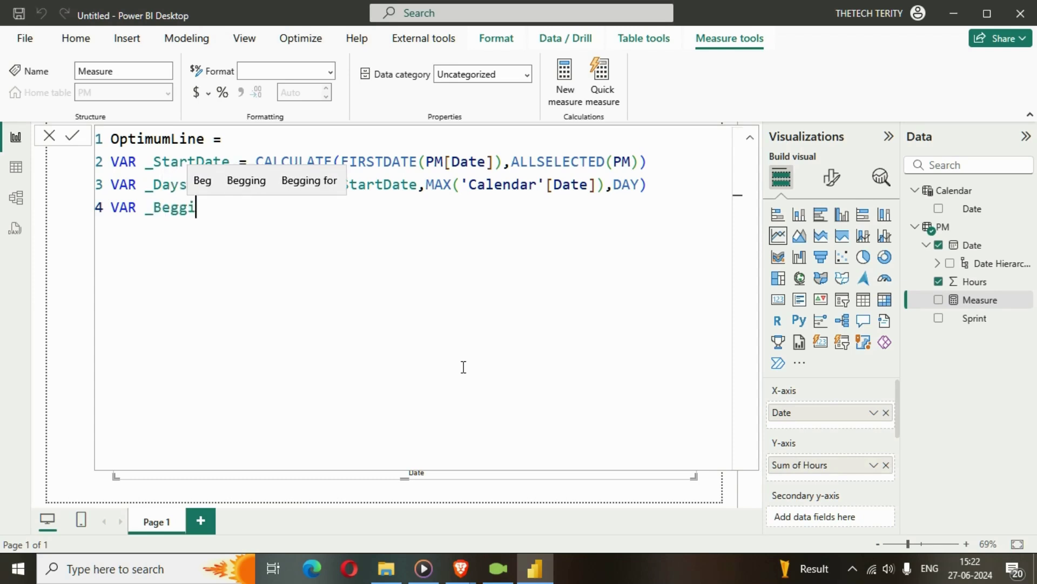
{"action": "key", "text": "BackSpace"}
{"action": "key", "text": "BackSpace"}
{"action": "type", "text": "in"}
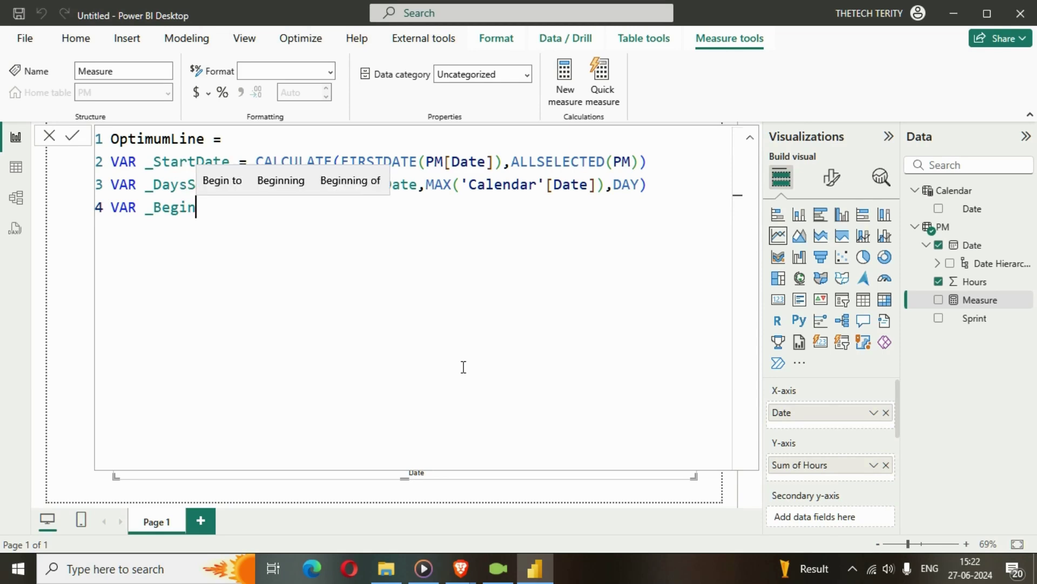
{"action": "type", "text": "H = "}
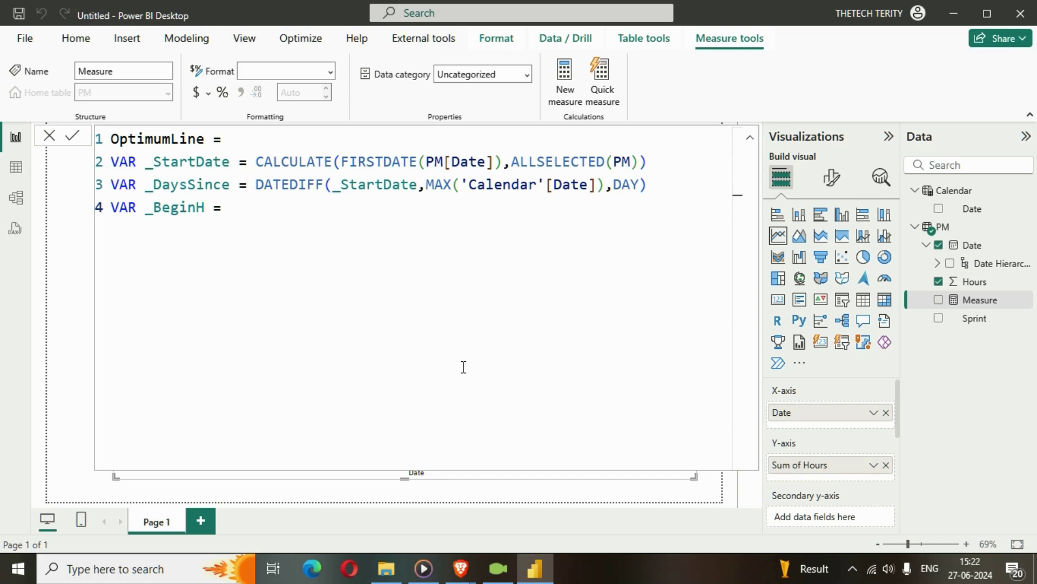
Begin the _BeginH expression with CALCULATE and MAX(PM[Hours]) as its first argument.
{"action": "type", "text": "CALCULATE("}
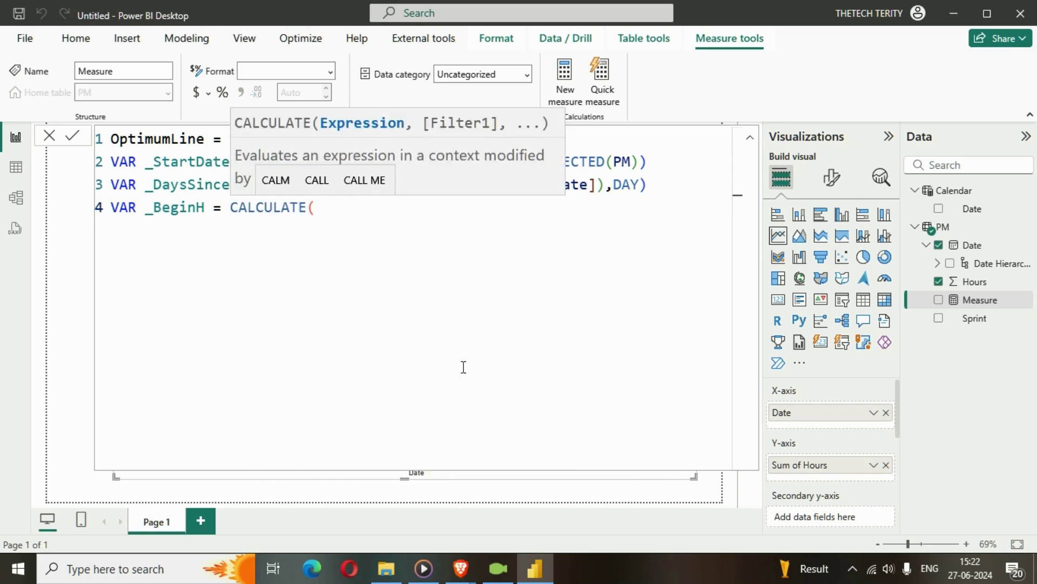
{"action": "type", "text": "MAX"}
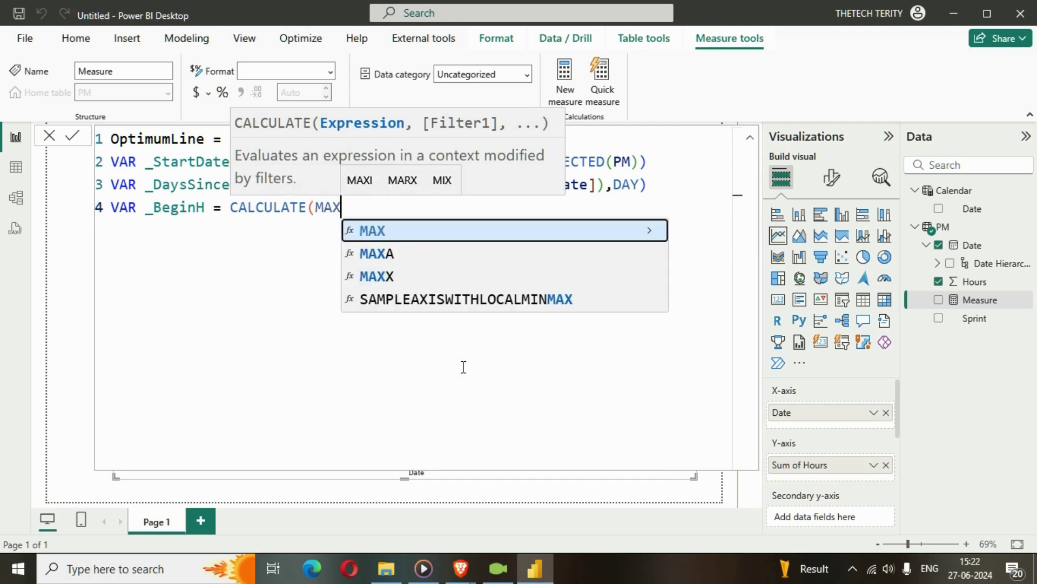
{"action": "type", "text": "(HOU"}
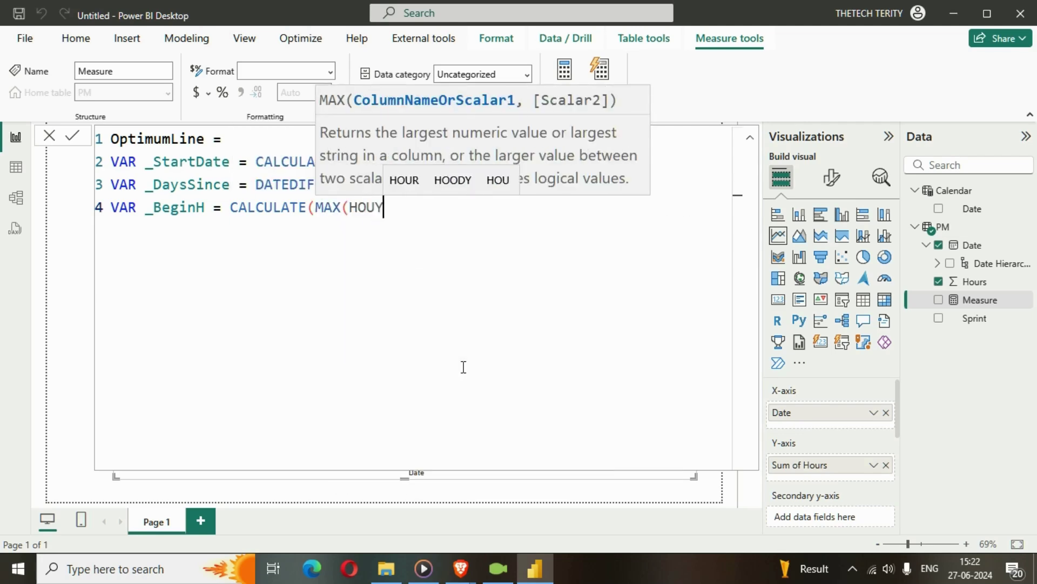
{"action": "key", "text": "Down"}
{"action": "key", "text": "Tab"}
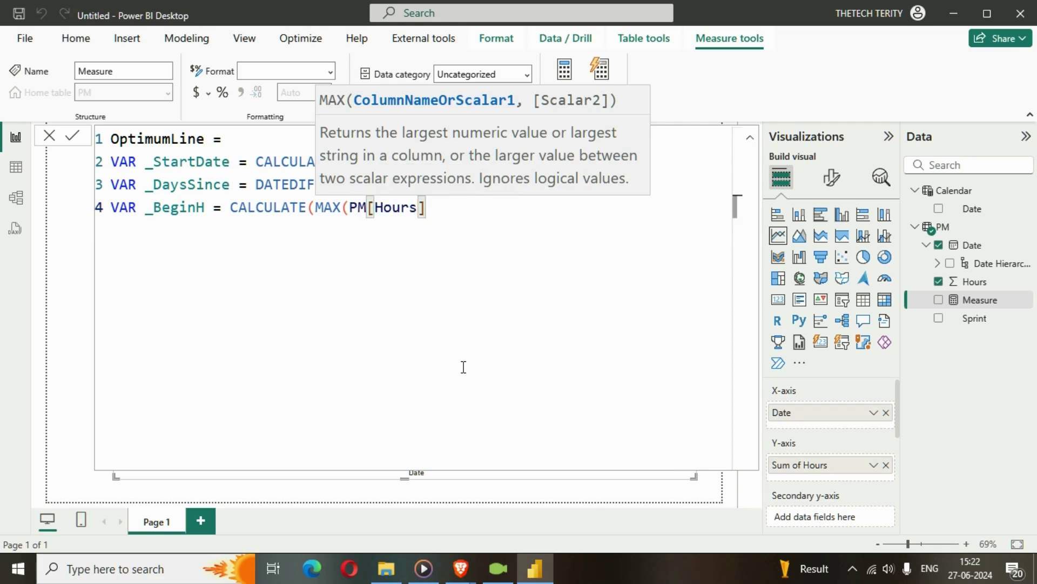
{"action": "type", "text": "),"}
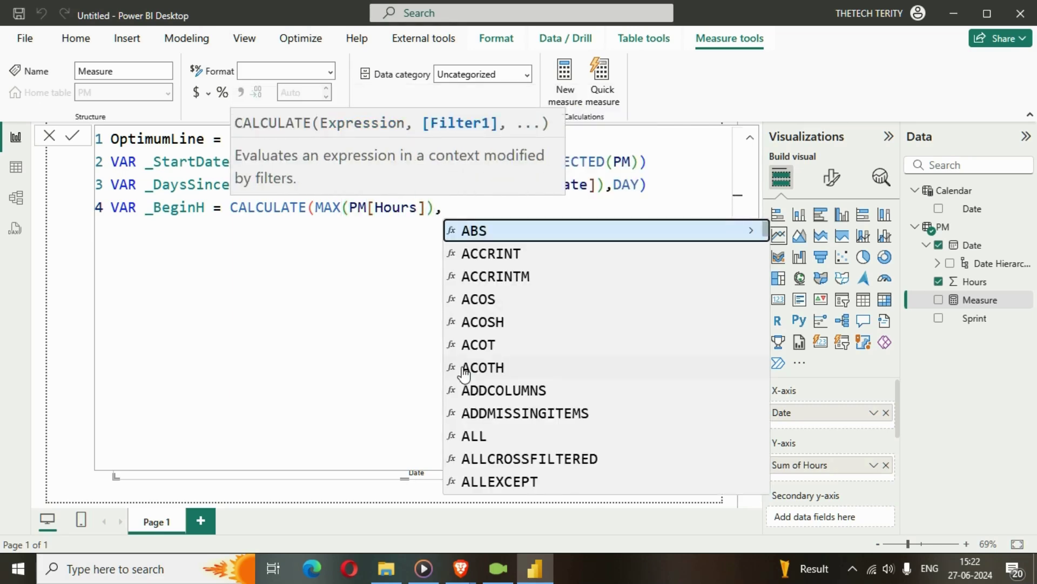
Add ALLSELECTED(PM) as the CALCULATE filter and close the _BeginH expression.
{"action": "type", "text": "ALLSE"}
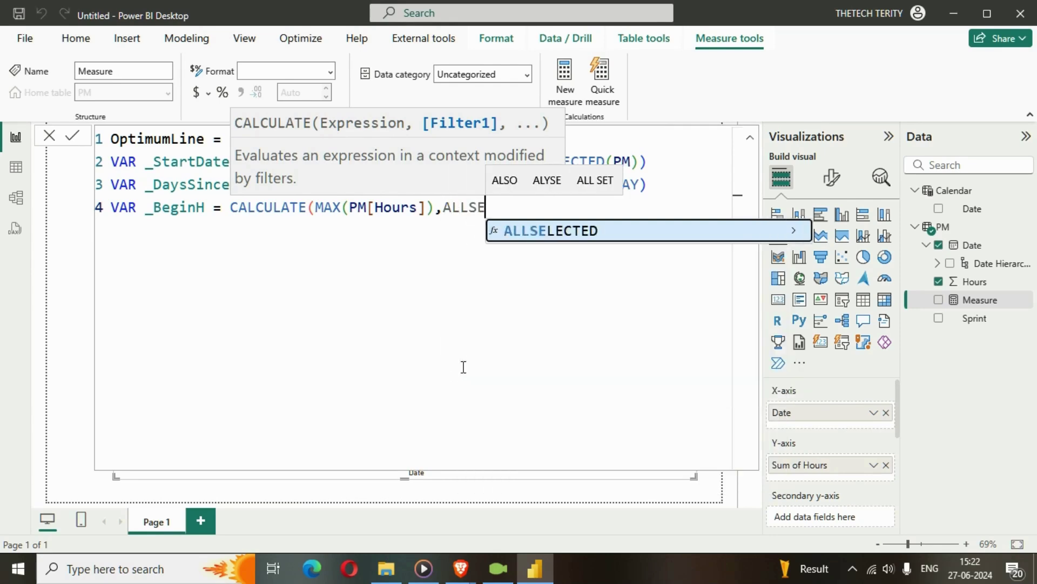
{"action": "key", "text": "Tab"}
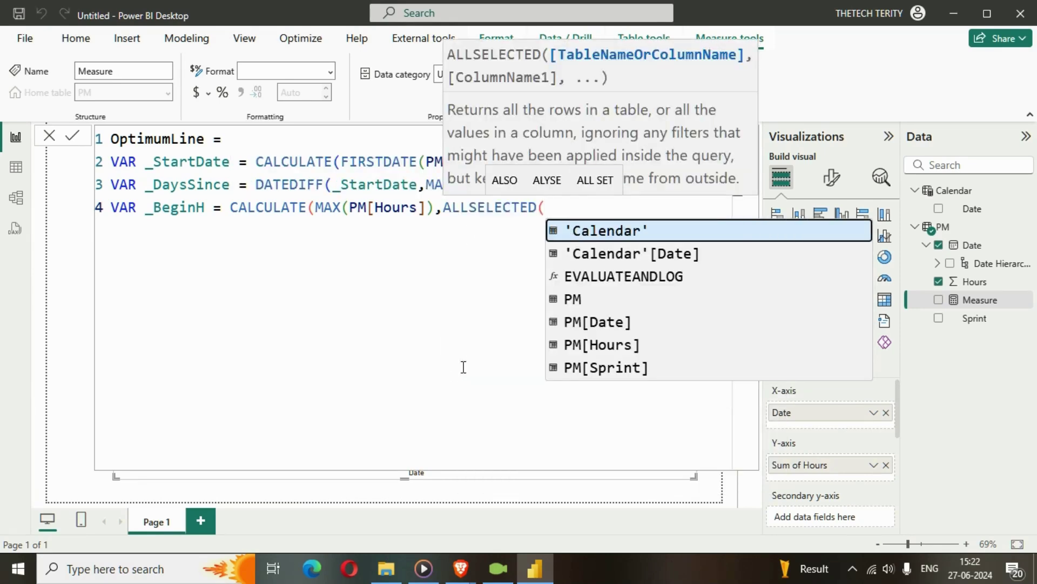
{"action": "type", "text": "PM"}
{"action": "key", "text": "Escape"}
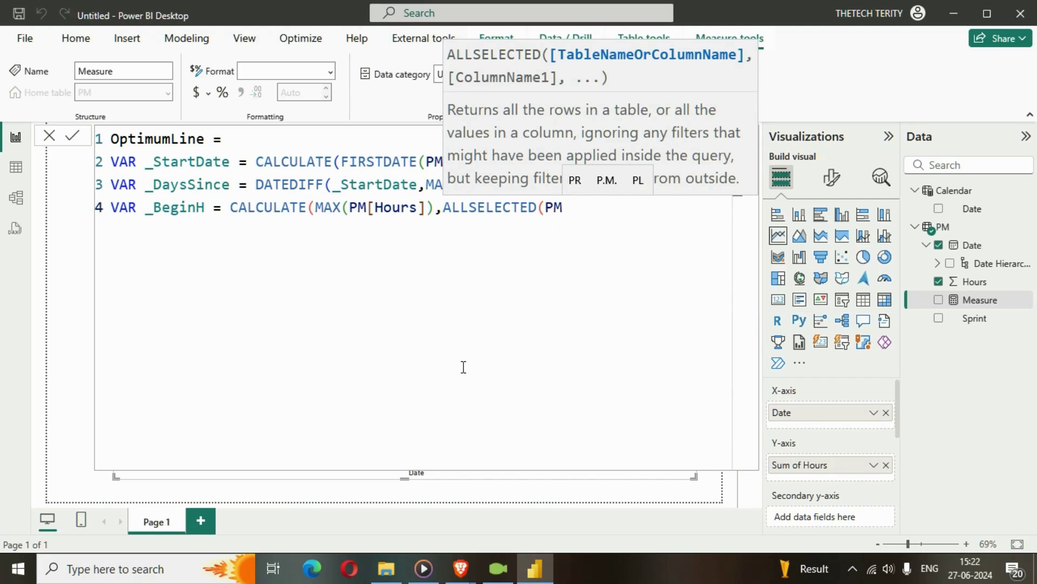
{"action": "type", "text": "))"}
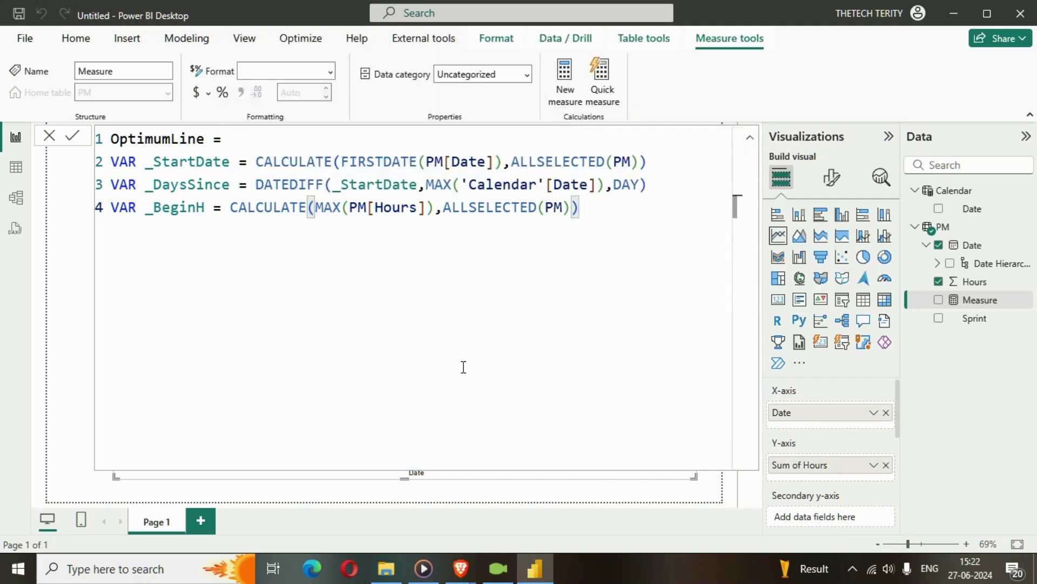
Declare a variable named _Length with the value 30 on the fifth line of the OptimumLine measure.
{"action": "key", "text": "shift+Return"}
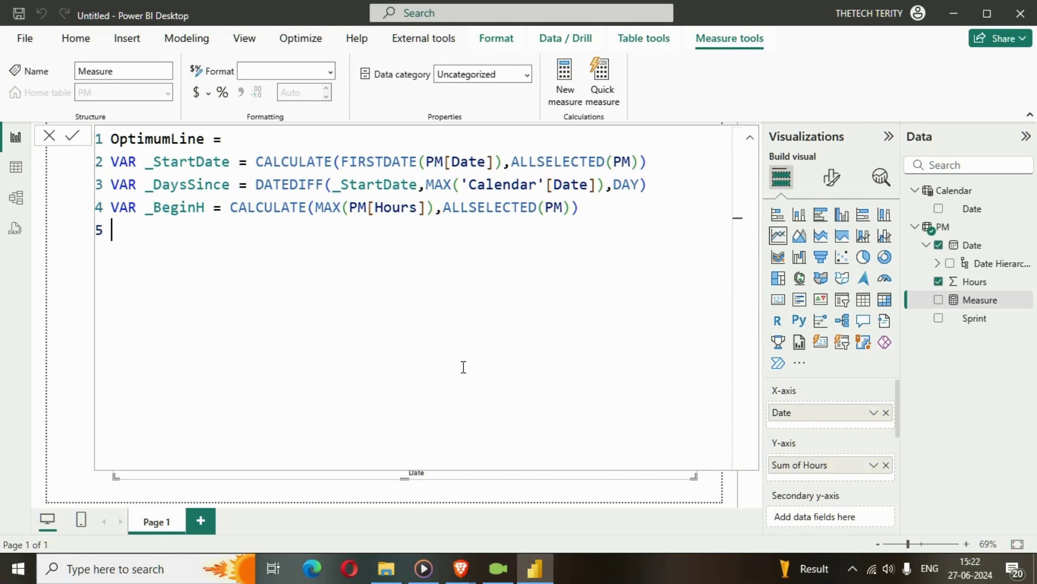
{"action": "type", "text": "VAR "}
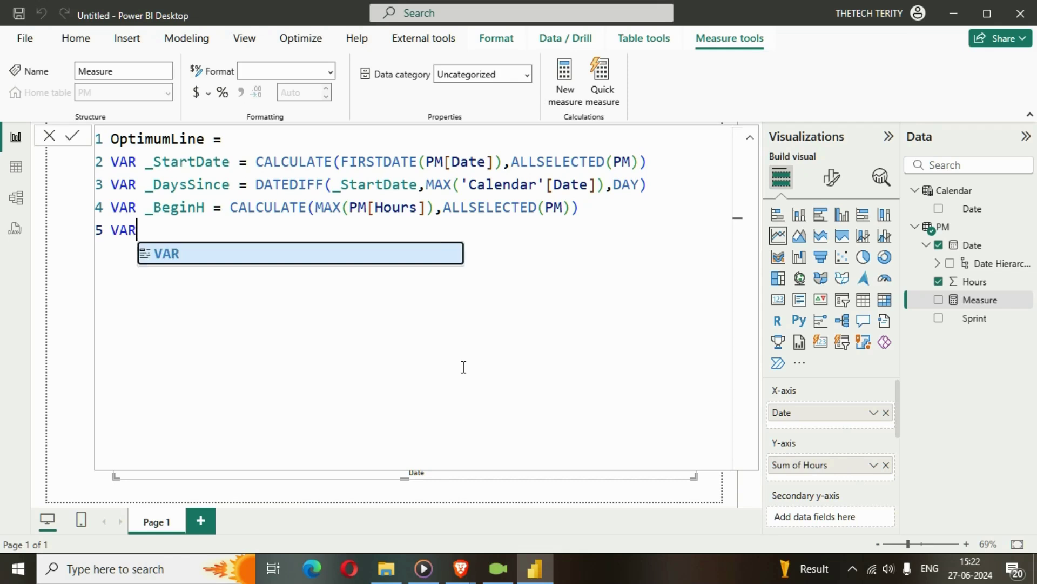
{"action": "type", "text": "_"}
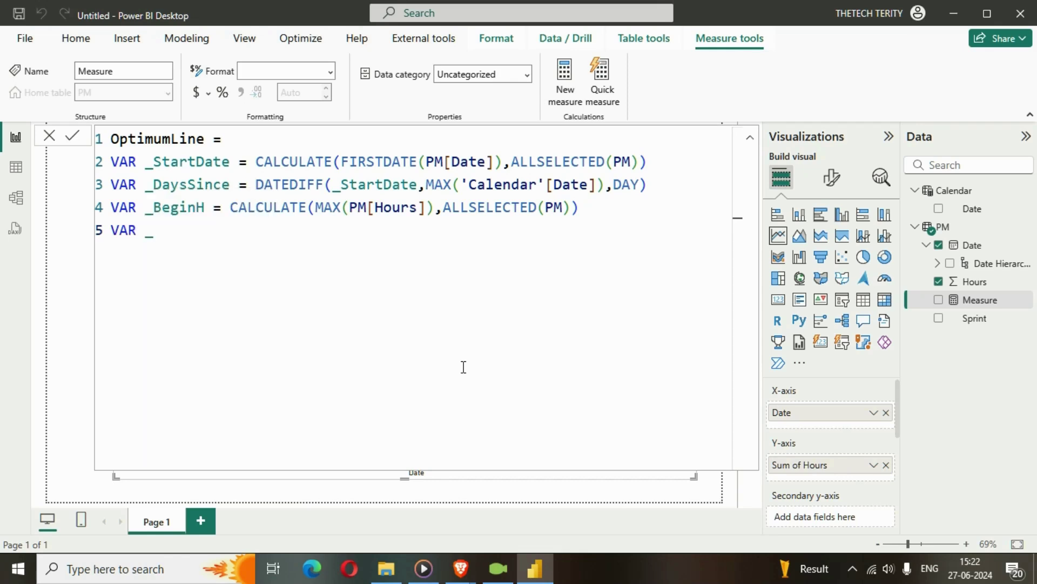
{"action": "type", "text": "Lenght"}
{"action": "left_click", "coordinate": [238, 204]}
{"action": "type", "text": "= "}
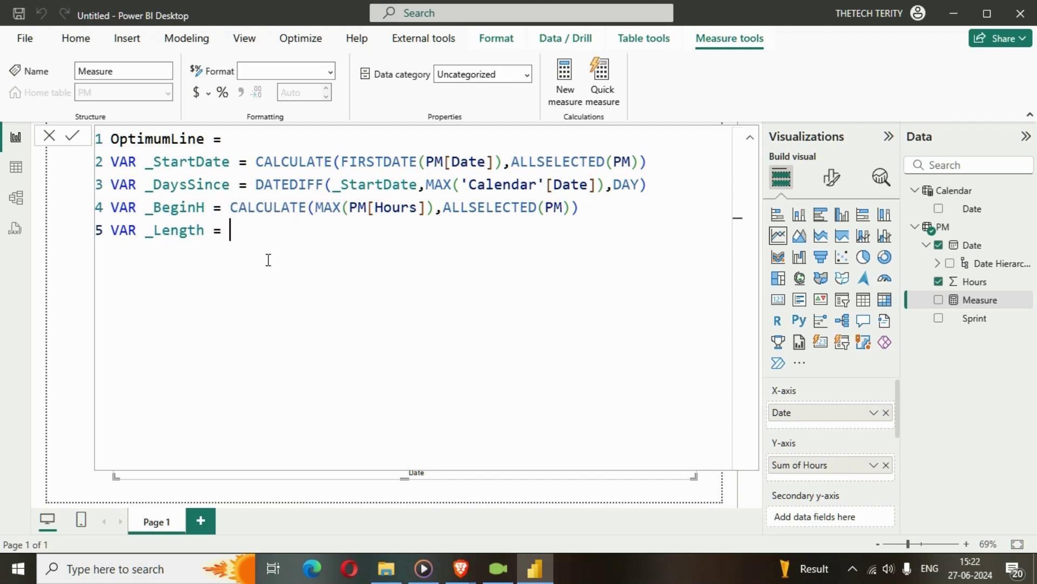
{"action": "type", "text": "30"}
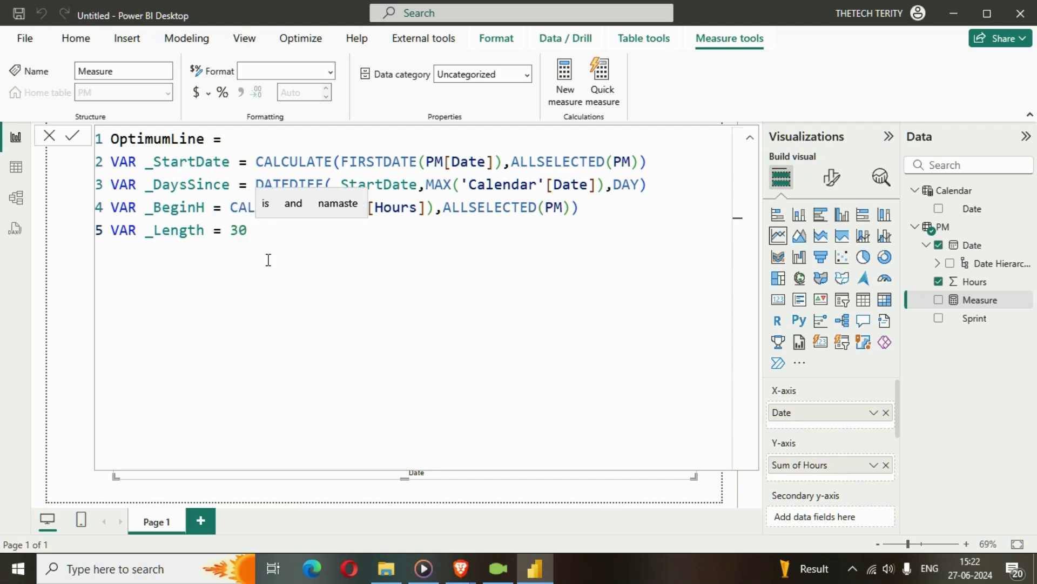
Leave a blank line below the variables, add RETURN, and open an IF function on an indented line beneath it.
{"action": "key", "text": "shift+Return"}
{"action": "key", "text": "shift+Return"}
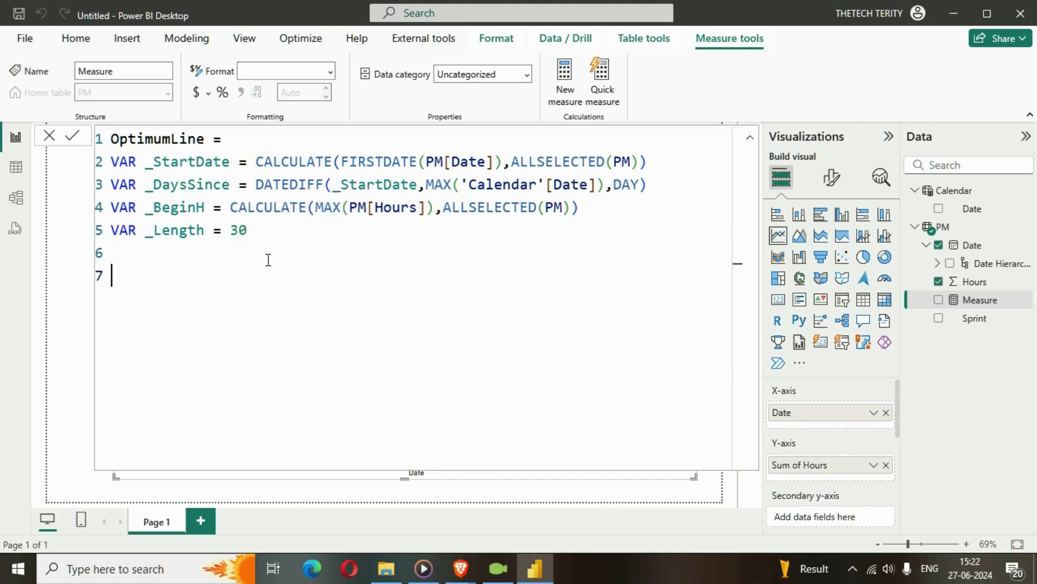
{"action": "type", "text": "RETURN"}
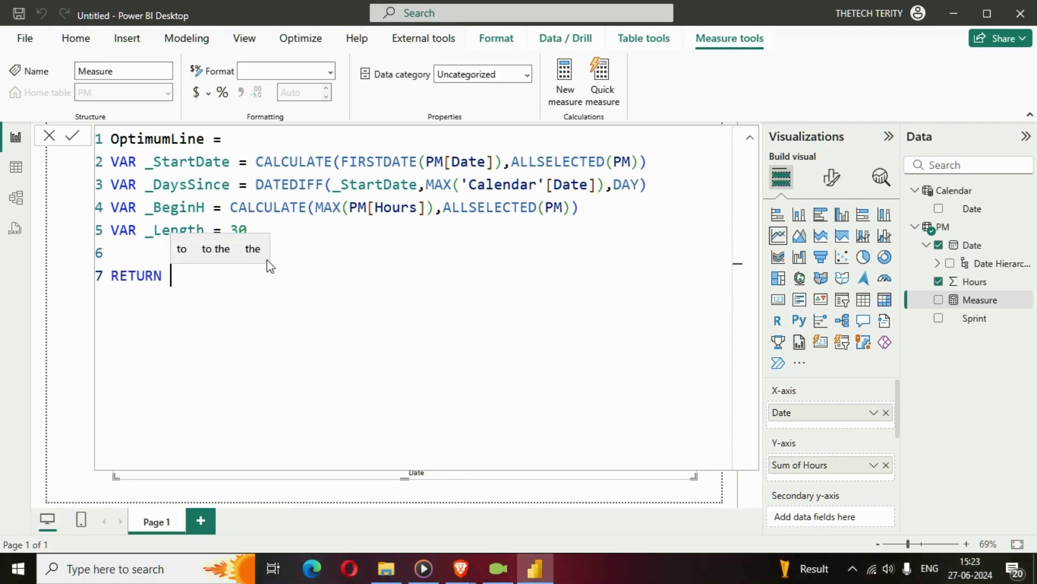
{"action": "key", "text": "shift+Return"}
{"action": "key", "text": "Tab"}
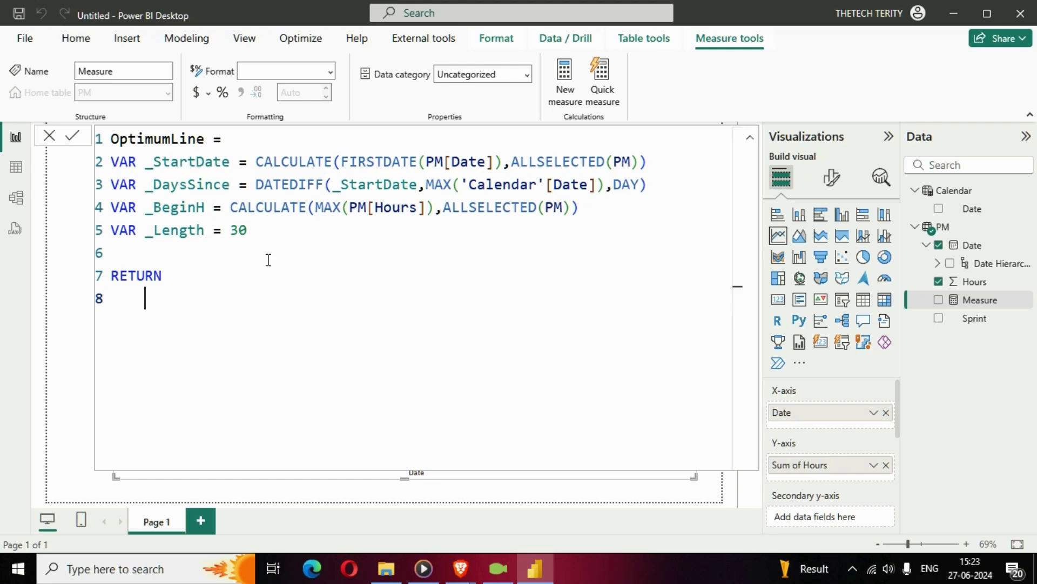
{"action": "type", "text": "IF("}
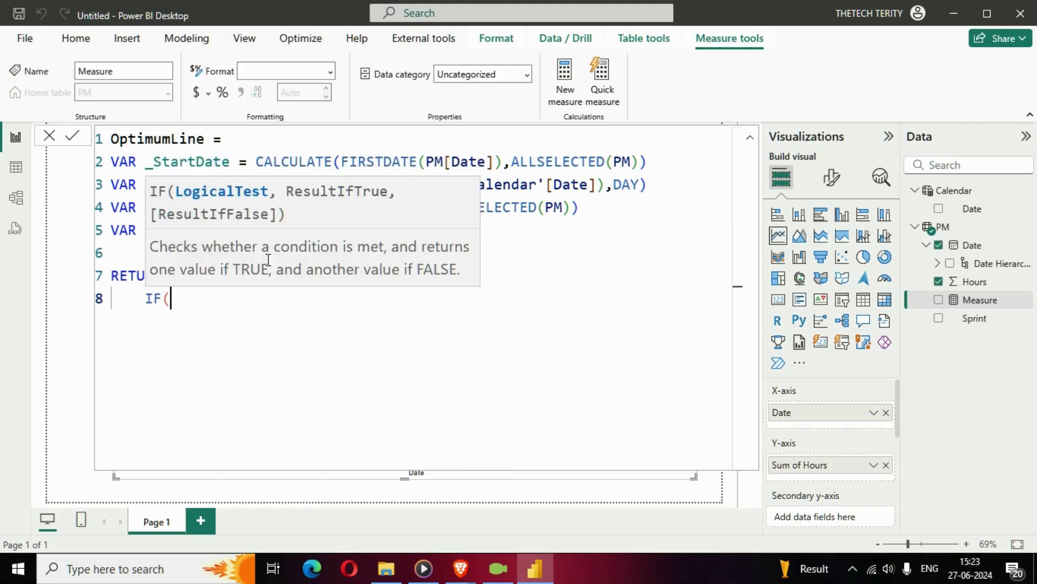
Begin the IF logical test with MAX over the 'Calendar'[Date] column.
{"action": "type", "text": "MAX"}
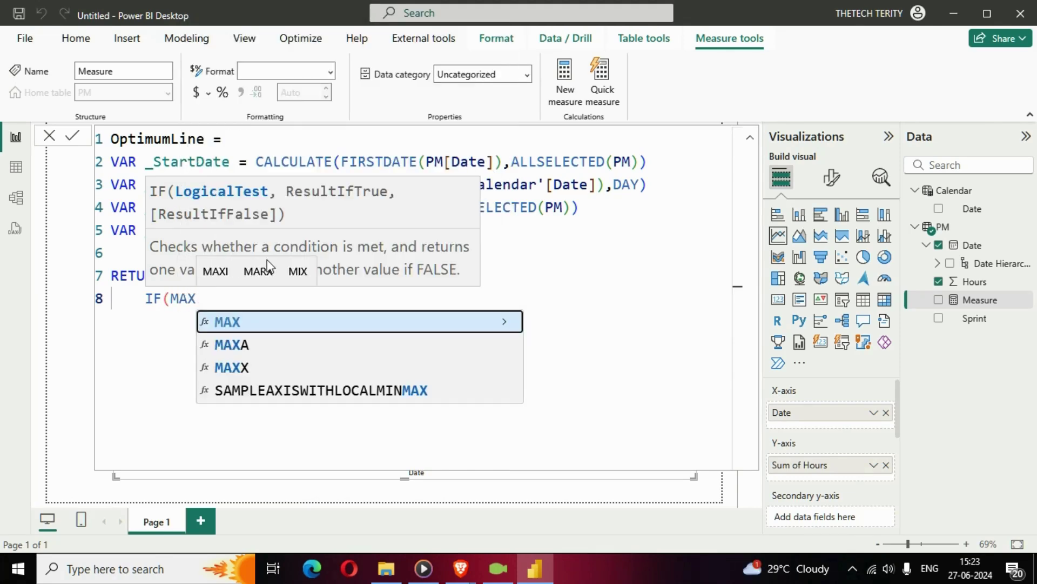
{"action": "type", "text": "("}
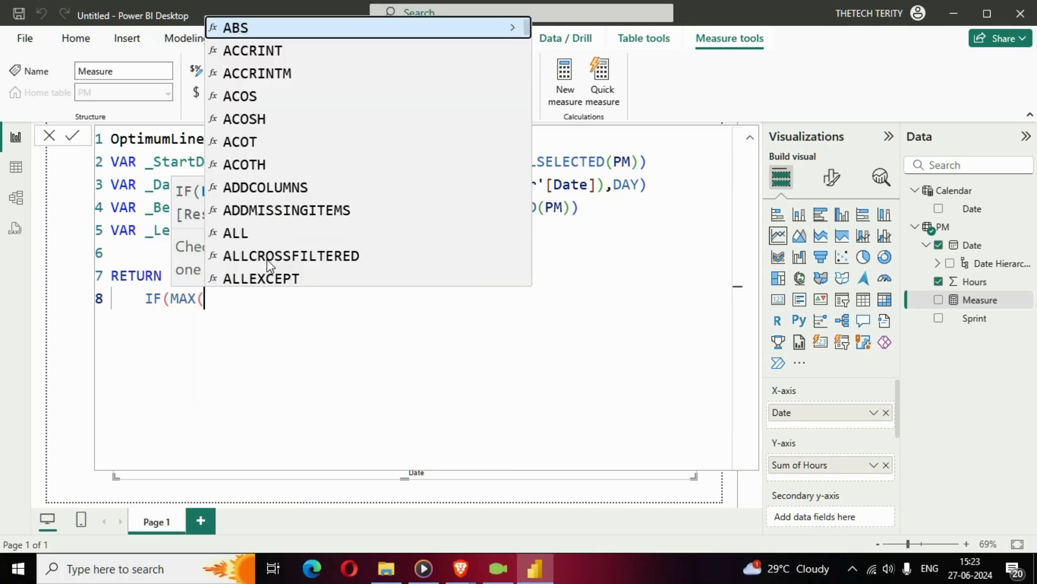
{"action": "type", "text": "CAL"}
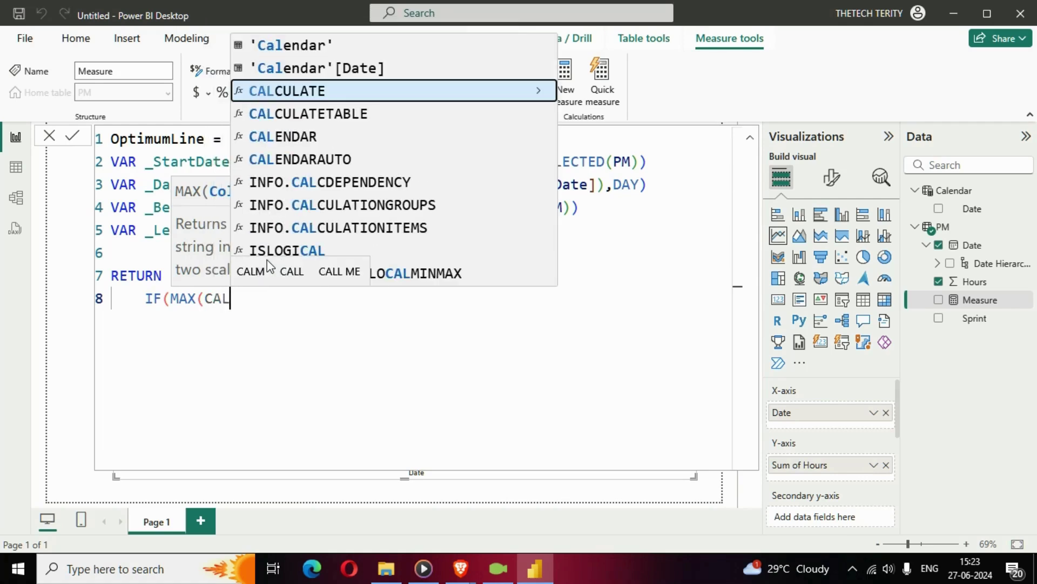
{"action": "key", "text": "Up"}
{"action": "key", "text": "Tab"}
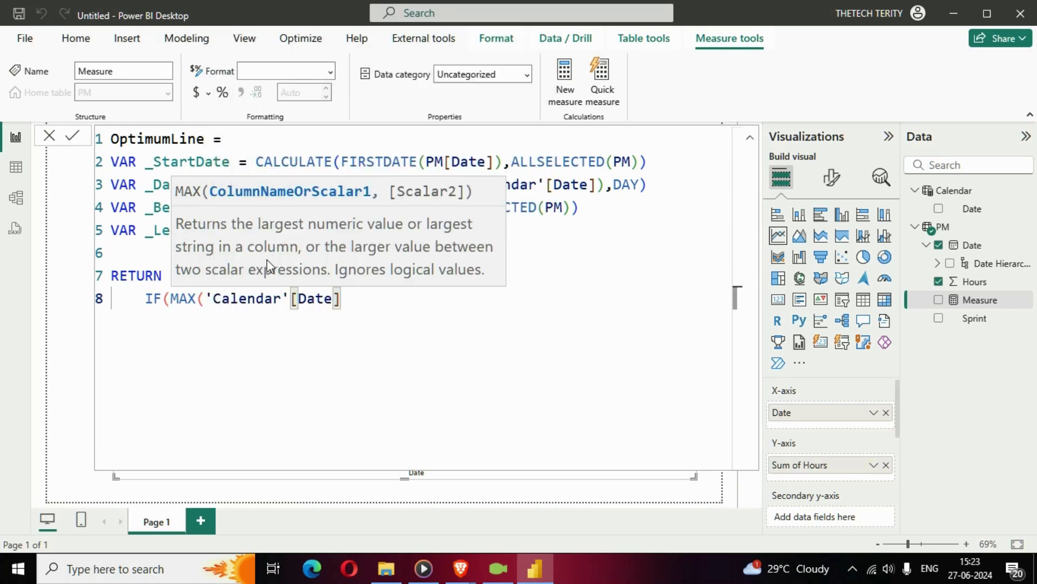
Close the MAX function and require its result to be greater than or equal to _StartDate.
{"action": "type", "text": ")>"}
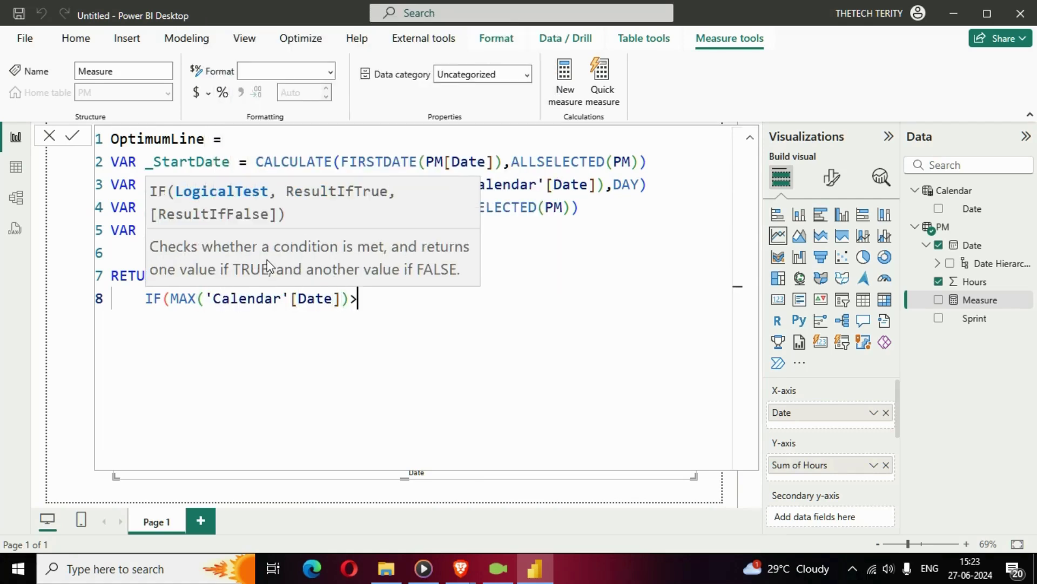
{"action": "type", "text": "=_"}
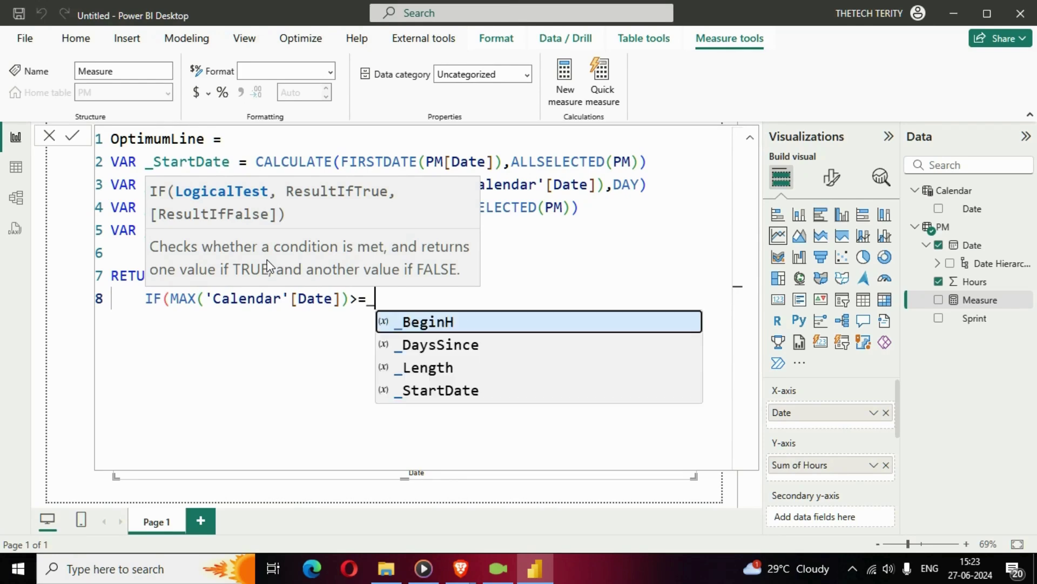
{"action": "key", "text": "Down"}
{"action": "key", "text": "Down"}
{"action": "key", "text": "Up"}
{"action": "key", "text": "Up"}
{"action": "key", "text": "Down"}
{"action": "key", "text": "Down"}
{"action": "key", "text": "Down"}
{"action": "key", "text": "Tab"}
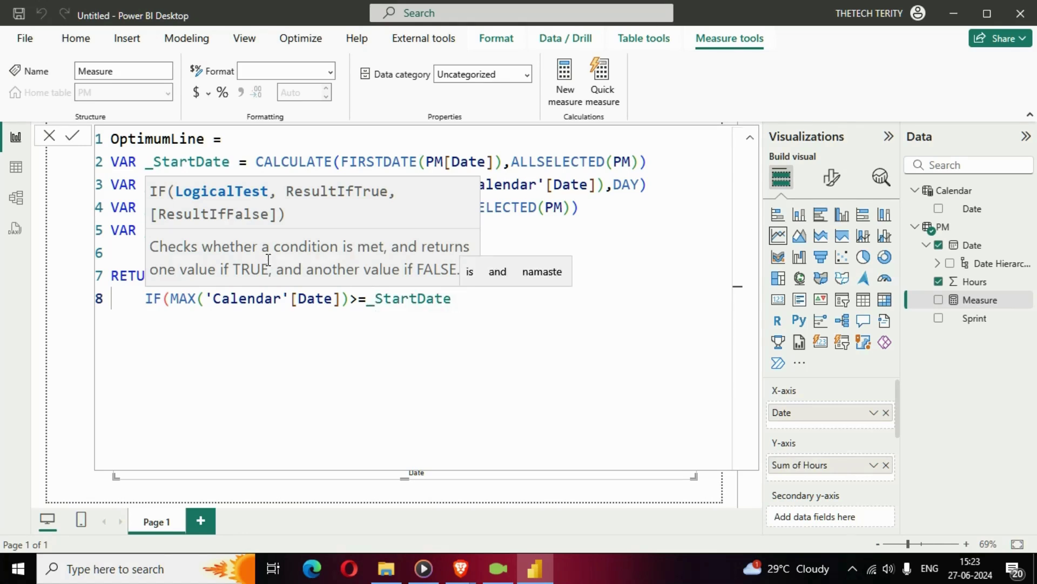
Extend the IF test with && and a second condition, MAX('Calendar'[Date])<=_StartDate+30.
{"action": "type", "text": "&& "}
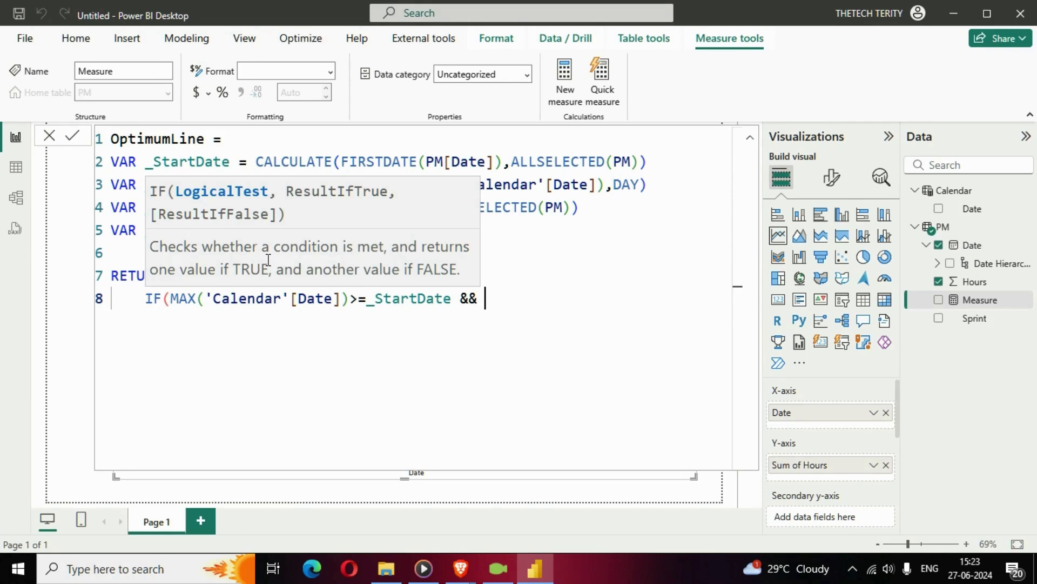
{"action": "type", "text": "MAX("}
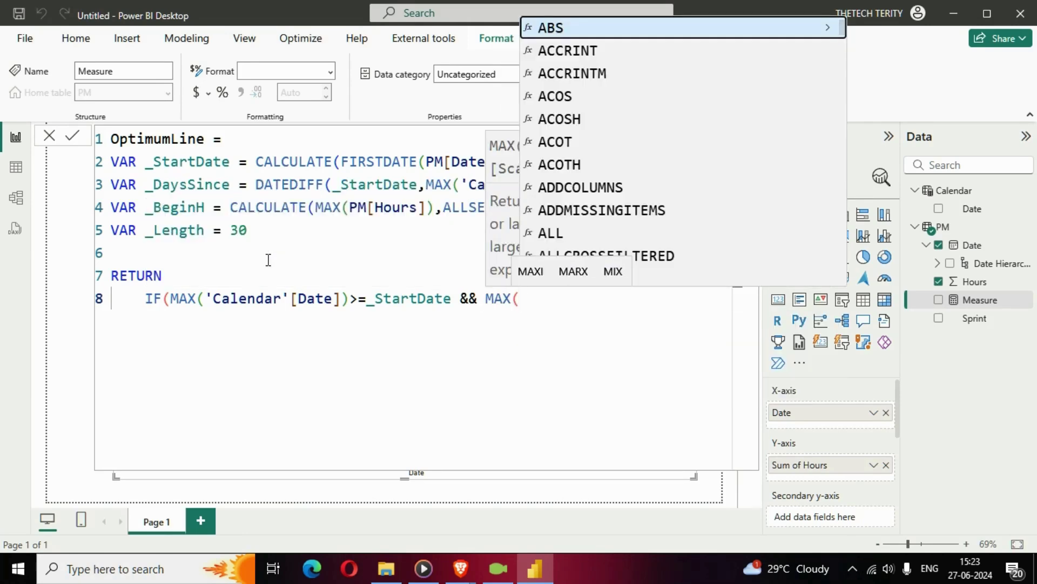
{"action": "type", "text": "CAL"}
{"action": "key", "text": "Up"}
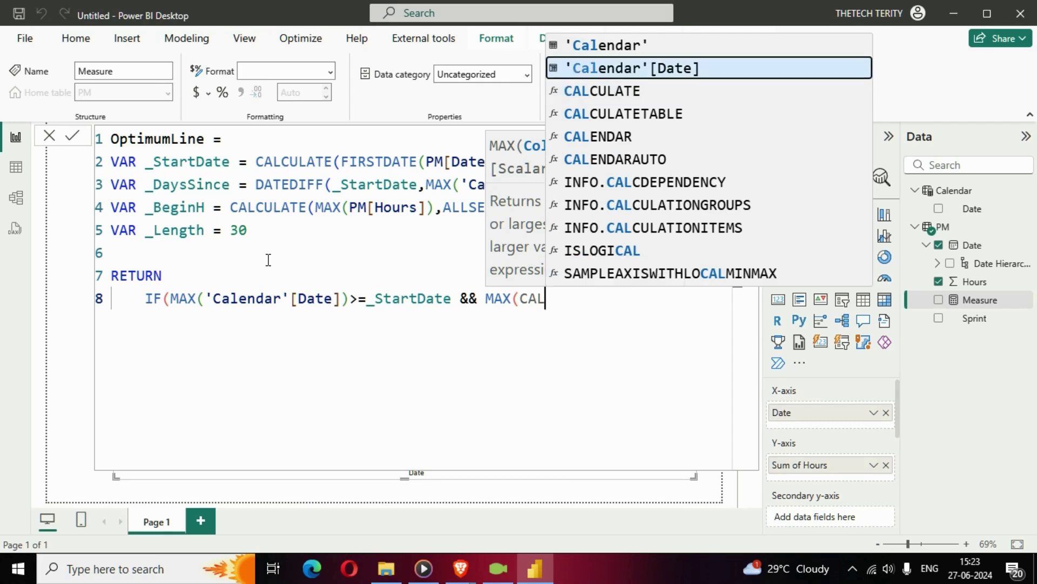
{"action": "key", "text": "Tab"}
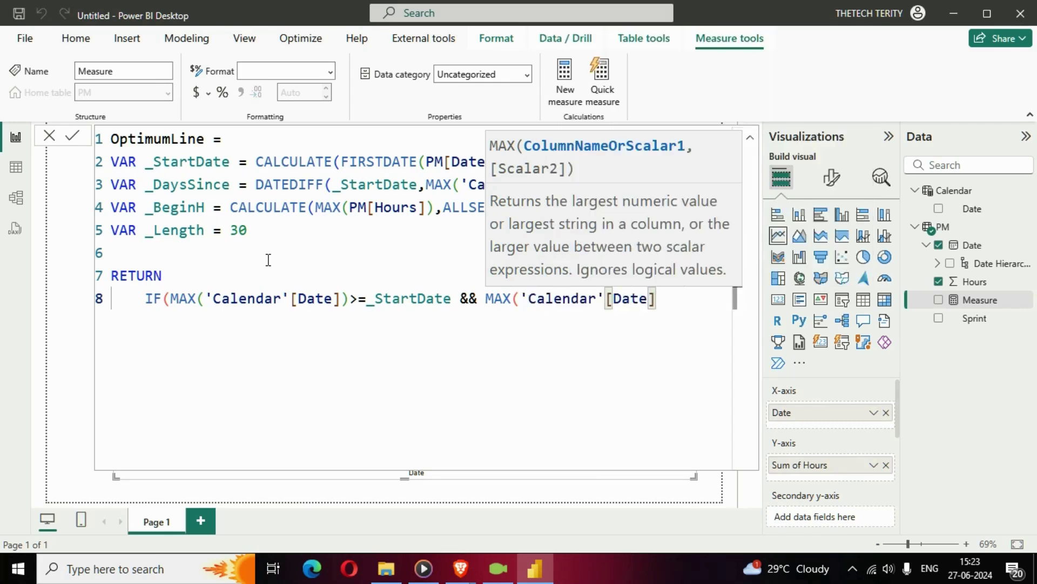
{"action": "type", "text": ")"}
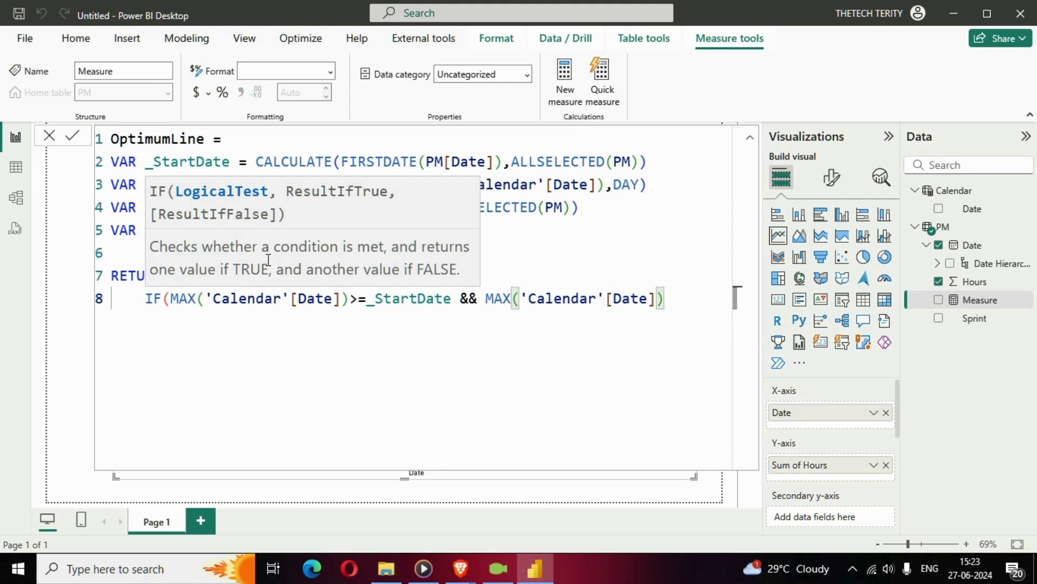
{"action": "type", "text": "<="}
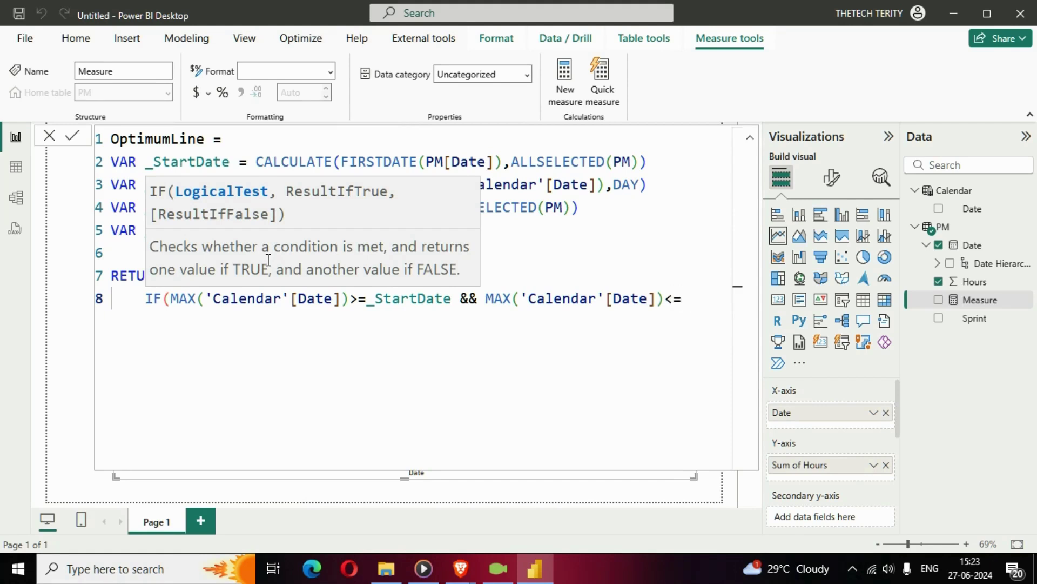
{"action": "type", "text": "_Start"}
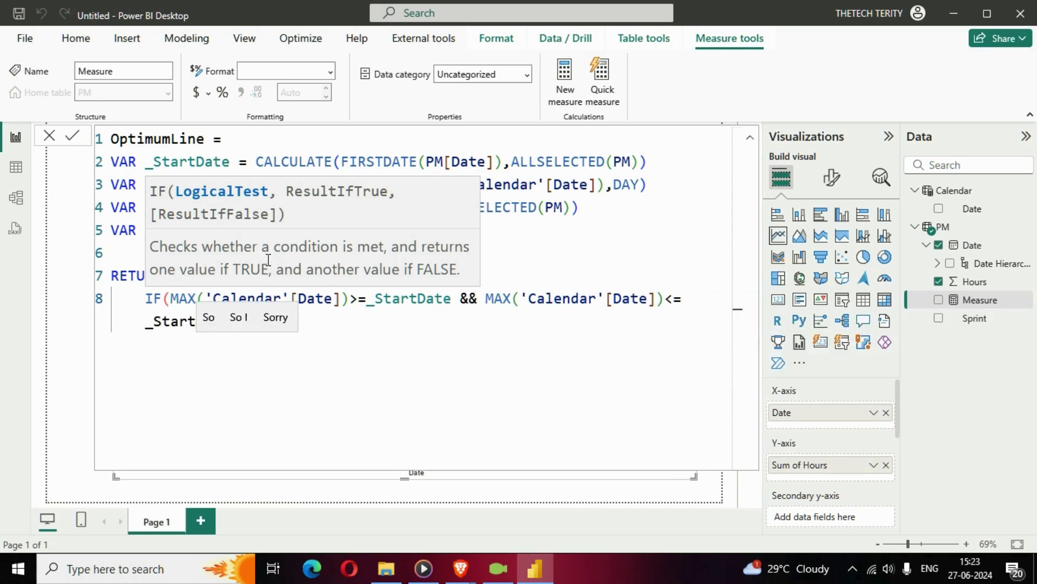
{"action": "type", "text": "Date+"}
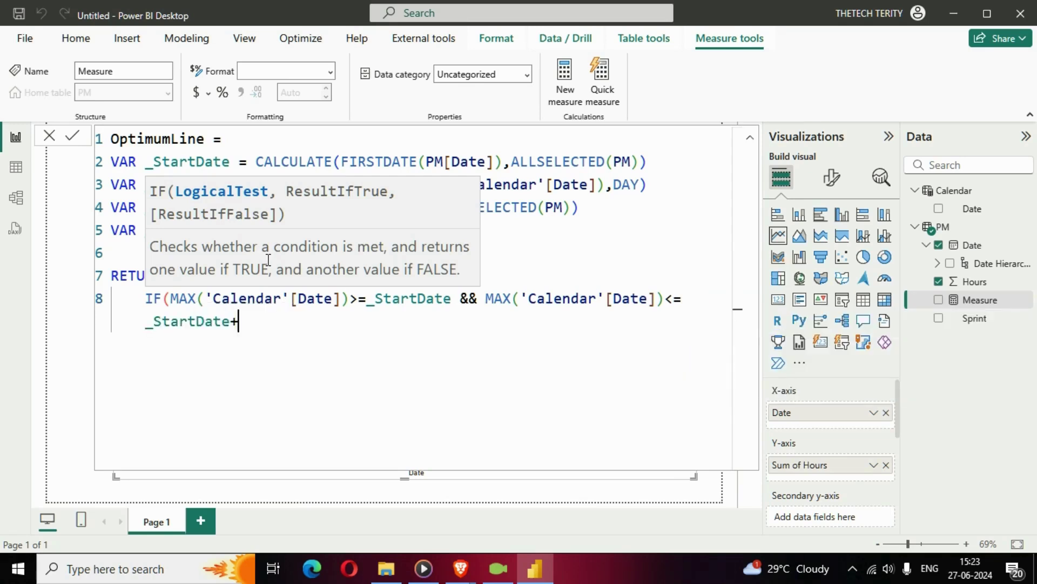
{"action": "type", "text": "30"}
Replace the hard-coded 30 in the second IF condition with the _Length variable.
{"action": "left_click", "coordinate": [171, 298]}
{"action": "left_click_drag", "start_coordinate": [171, 298], "coordinate": [263, 323]}
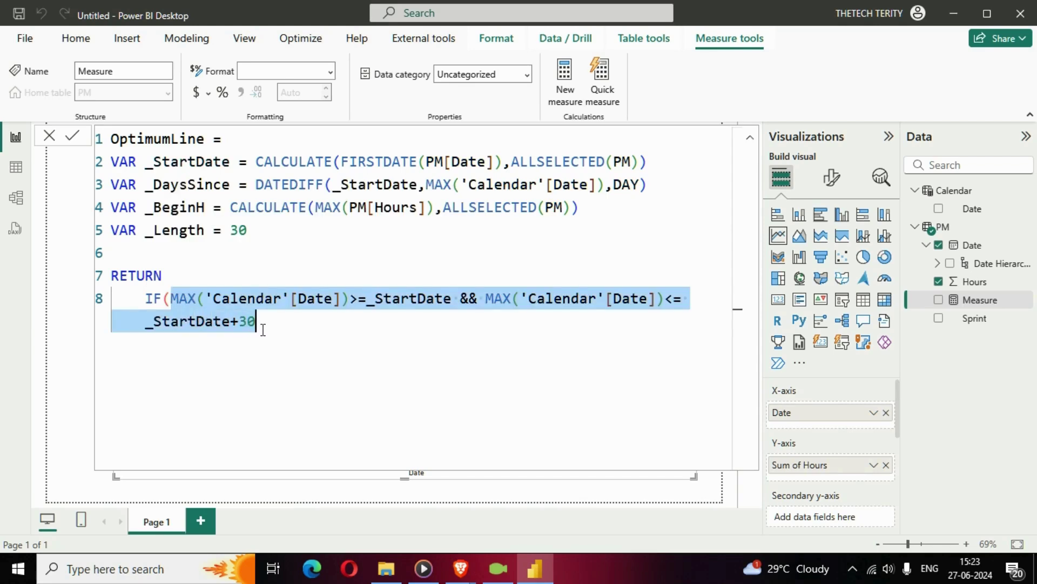
{"action": "left_click", "coordinate": [263, 322]}
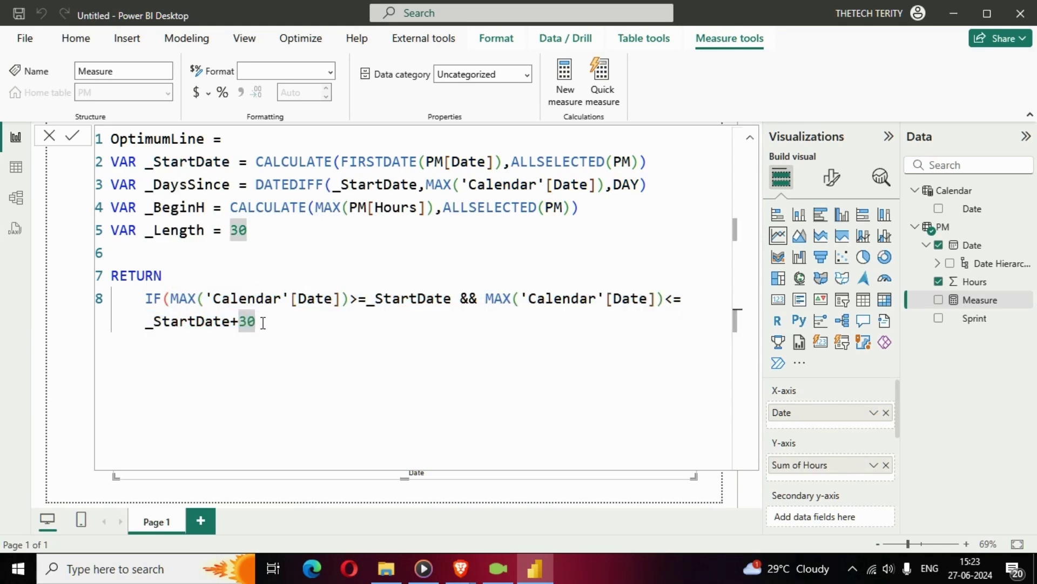
{"action": "key", "text": "BackSpace"}
{"action": "key", "text": "BackSpace"}
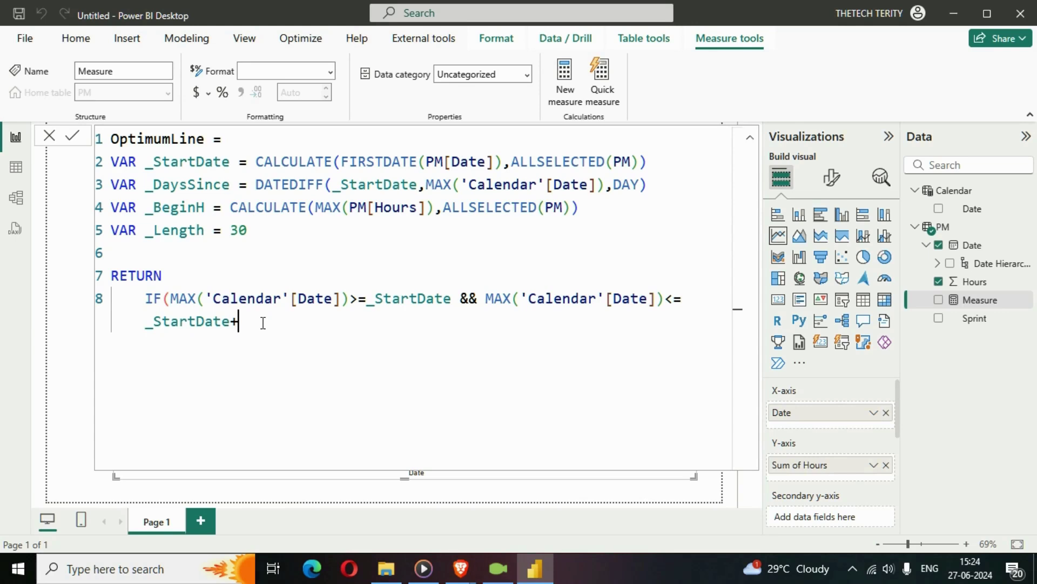
{"action": "type", "text": "_"}
{"action": "key", "text": "BackSpace"}
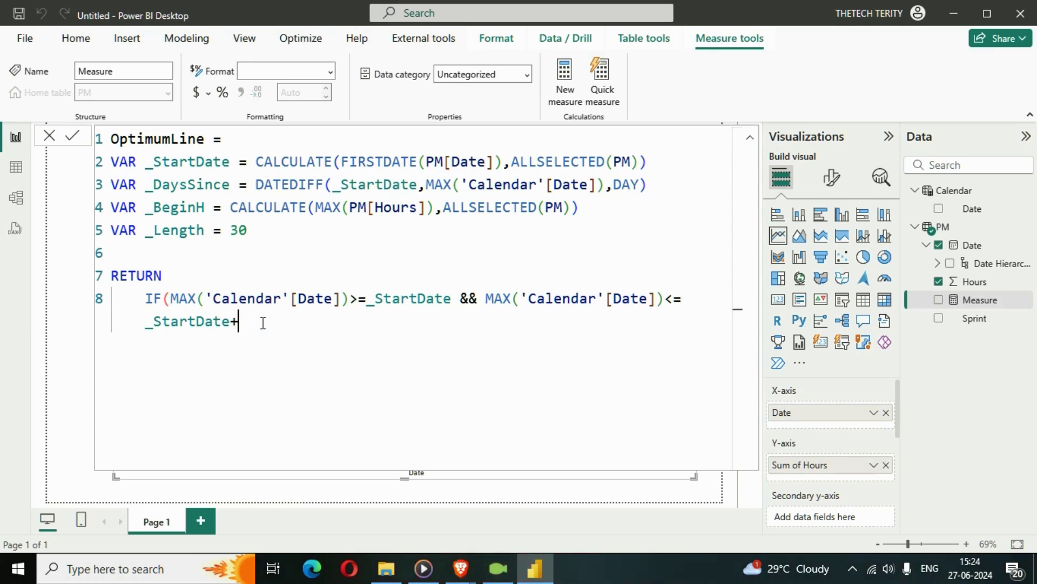
{"action": "type", "text": "_Le"}
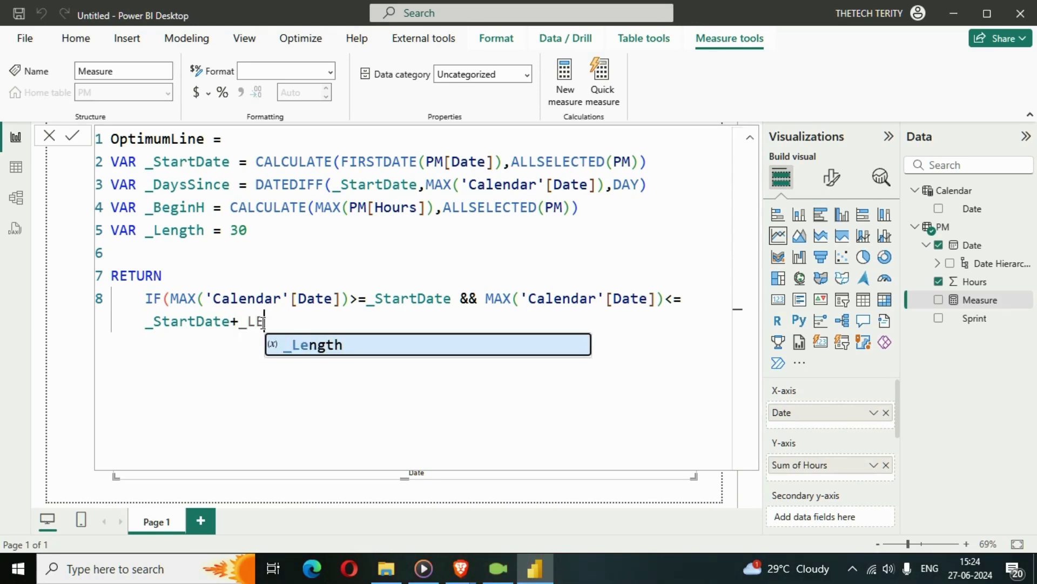
{"action": "key", "text": "Tab"}
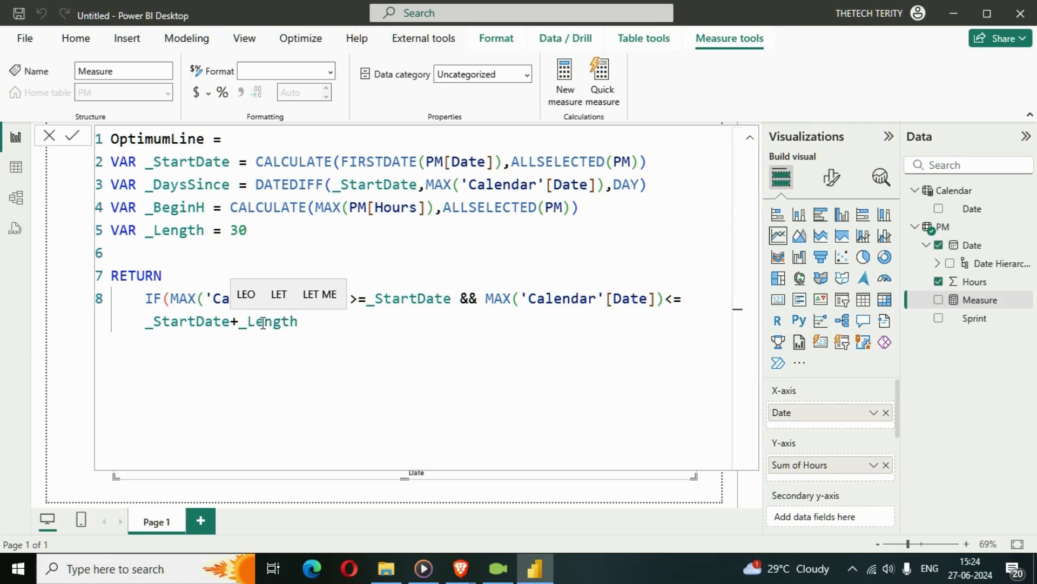
Start the IF function's true result as _BeginH - _DaysSince.
{"action": "type", "text": ","}
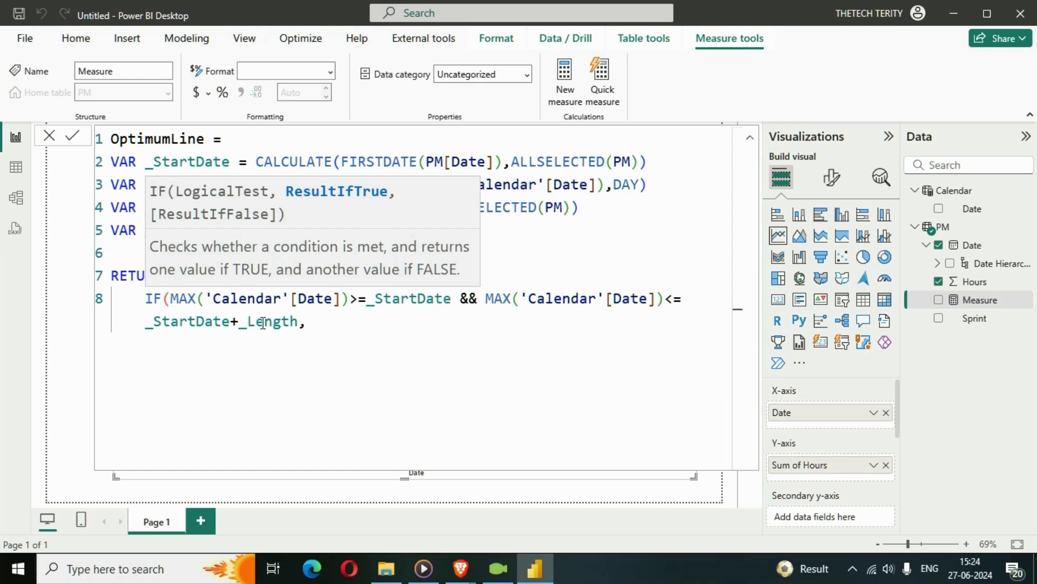
{"action": "type", "text": "_BeginH - DAYS"}
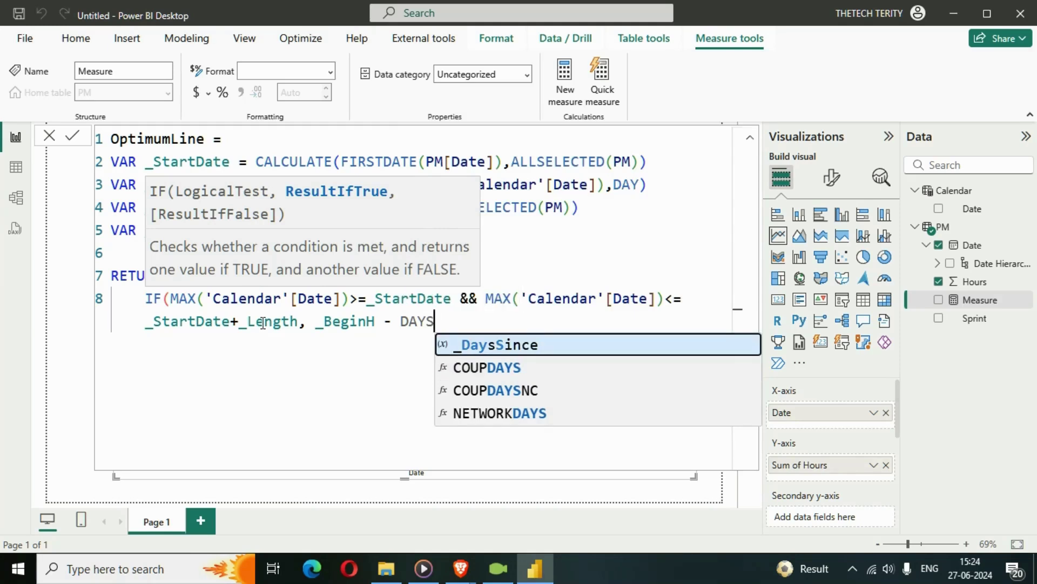
{"action": "key", "text": "Tab"}
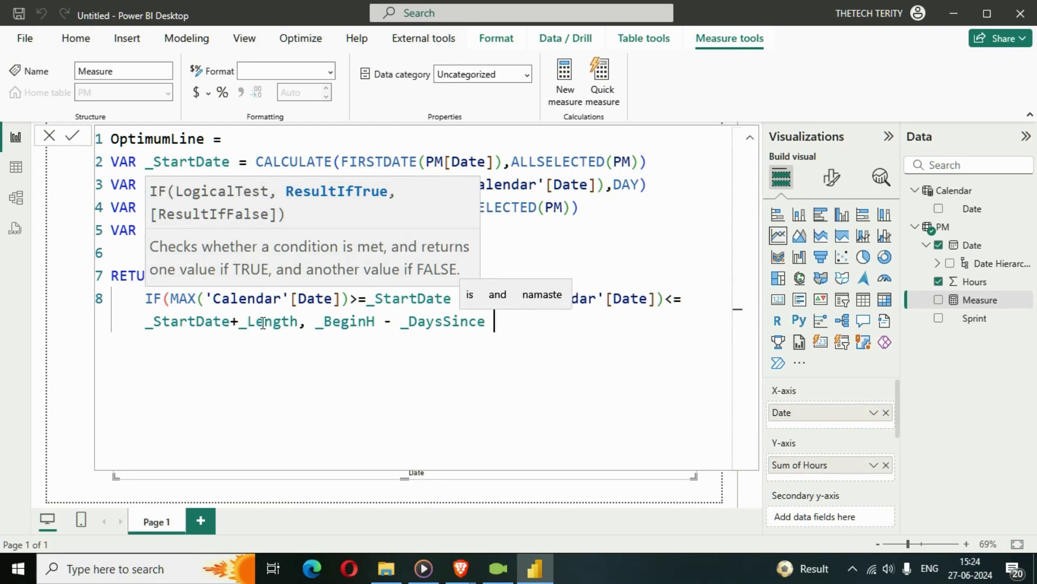
Multiply _DaysSince in the true result by (_BeginH/_Length) and end the argument with a comma.
{"action": "type", "text": "* ("}
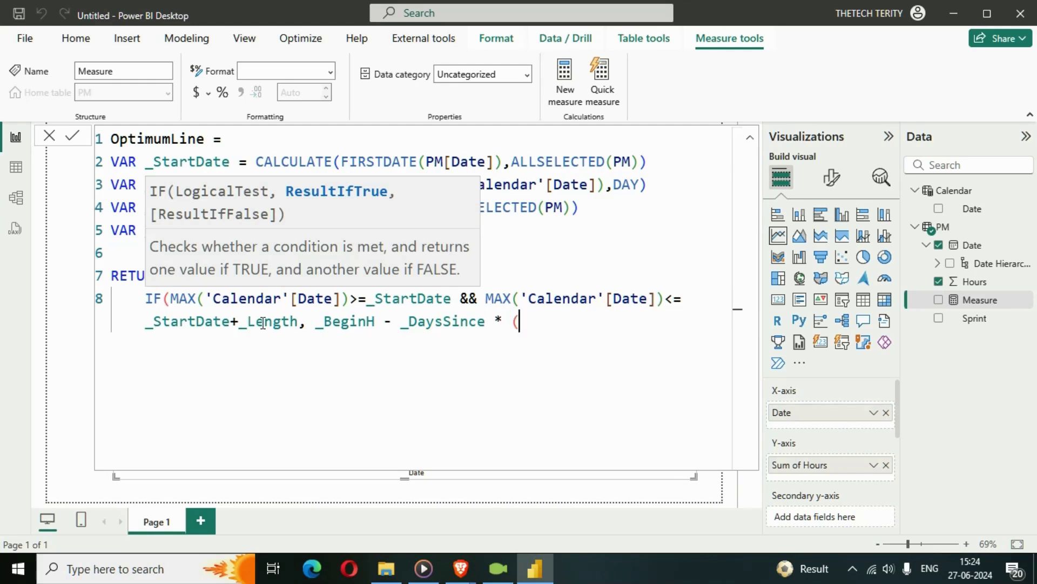
{"action": "type", "text": "_BeginH"}
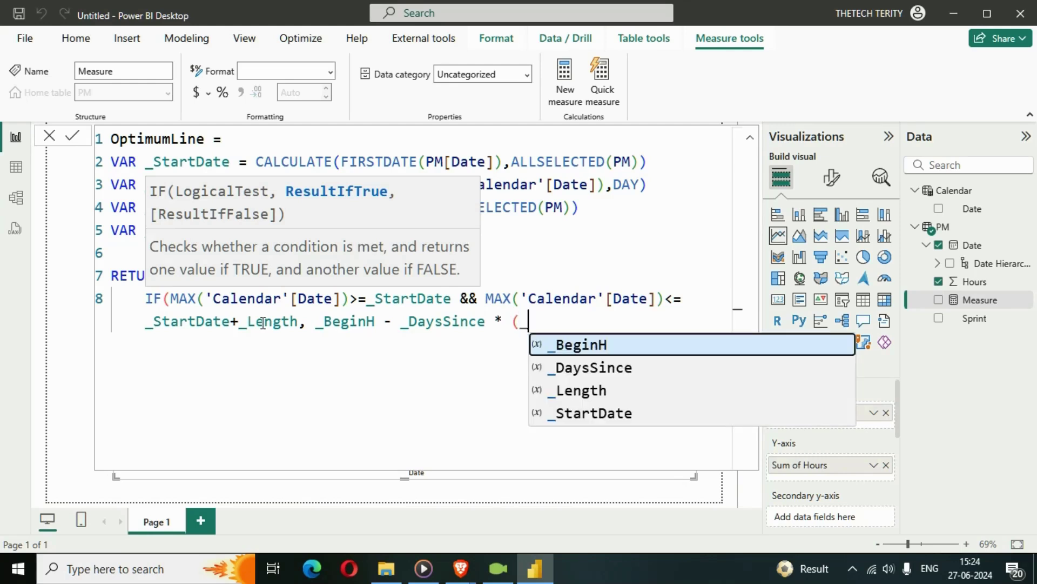
{"action": "key", "text": "Tab"}
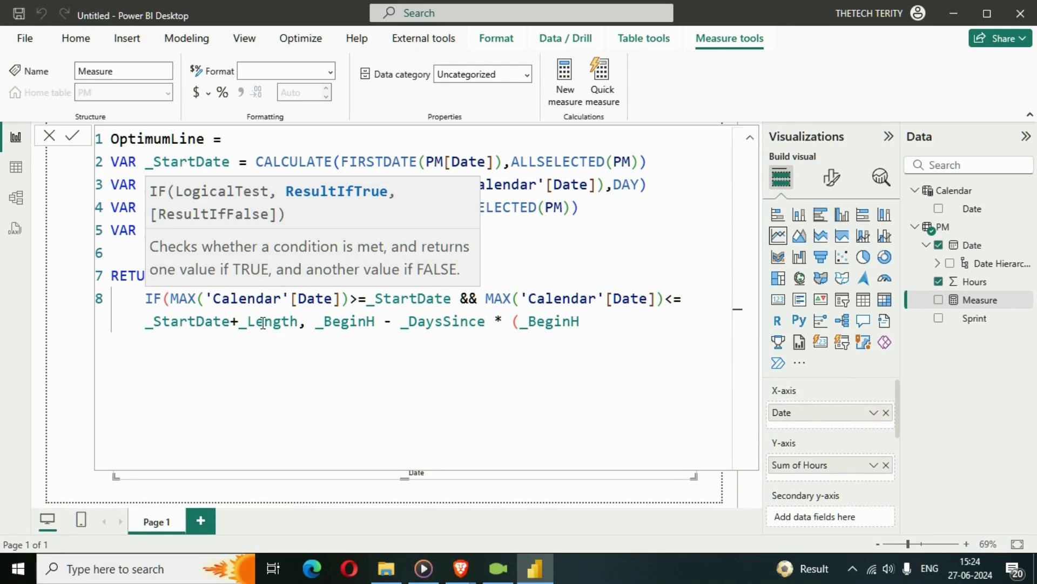
{"action": "type", "text": "/LEN"}
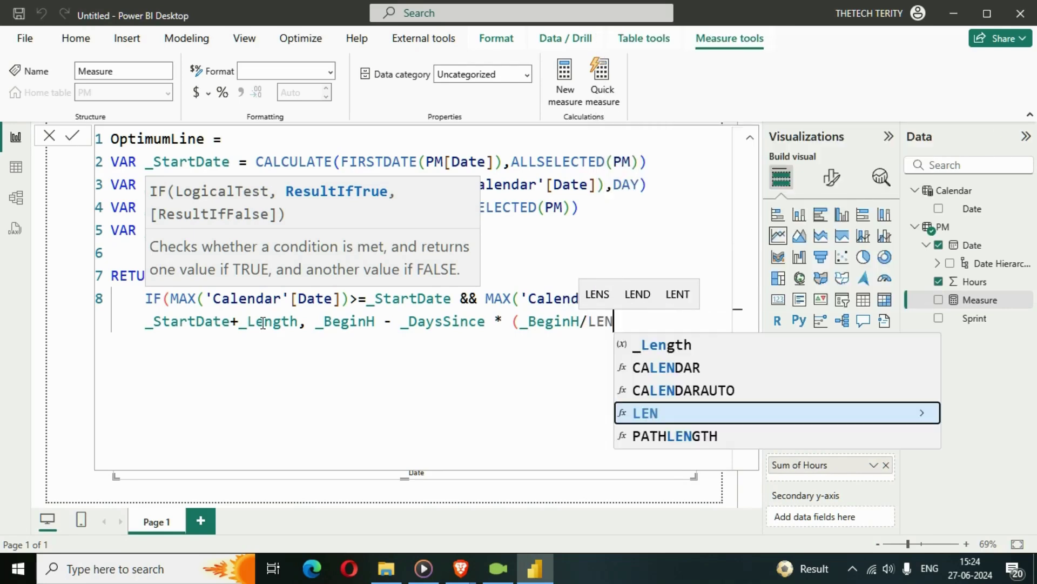
{"action": "key", "text": "Up"}
{"action": "key", "text": "Up"}
{"action": "key", "text": "Up"}
{"action": "key", "text": "Tab"}
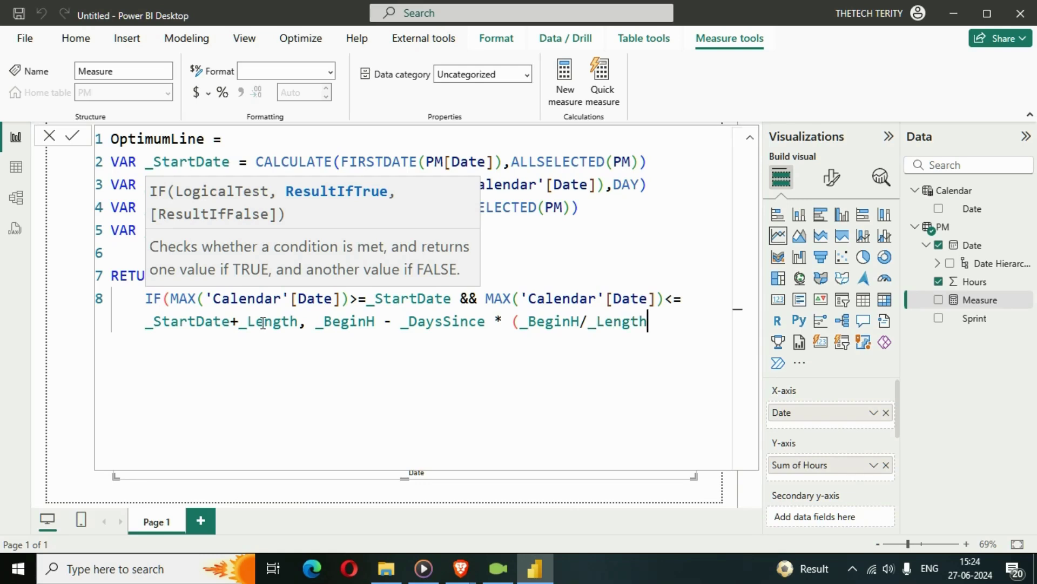
{"action": "type", "text": "),"}
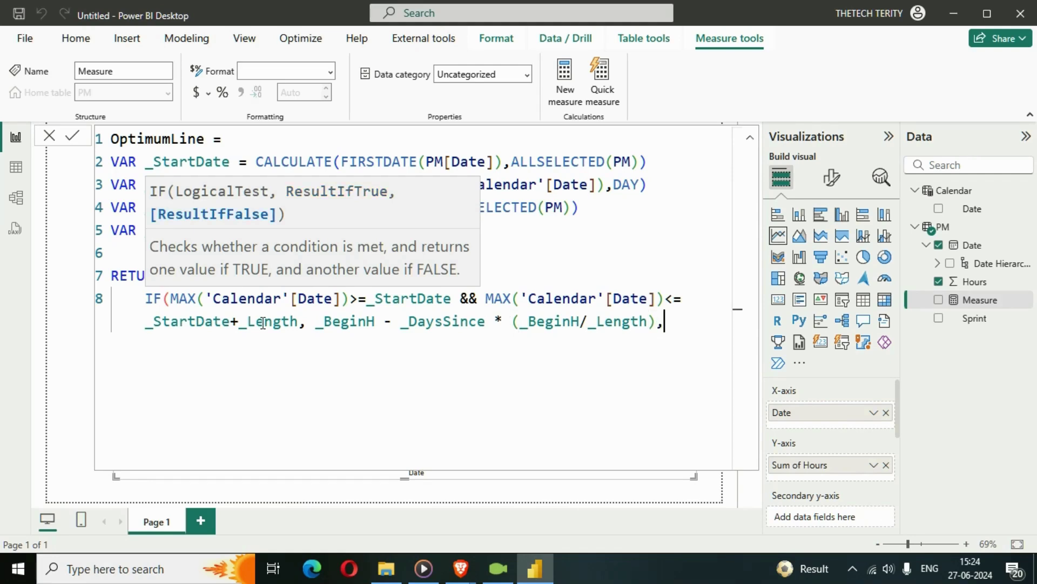
Enter BLANK() as the IF function's false result and close the IF expression.
{"action": "type", "text": "BLAN"}
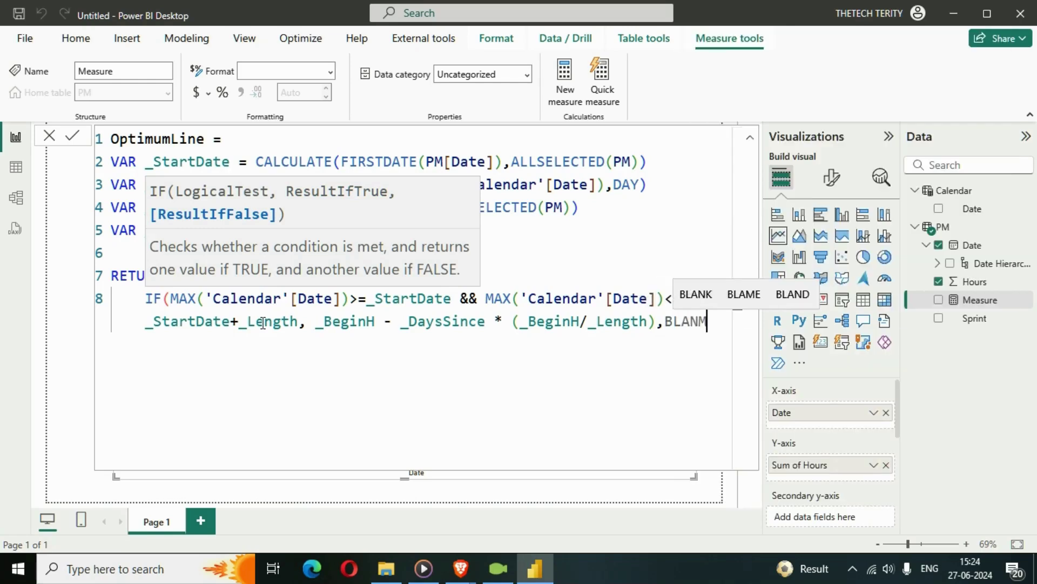
{"action": "key", "text": "Tab"}
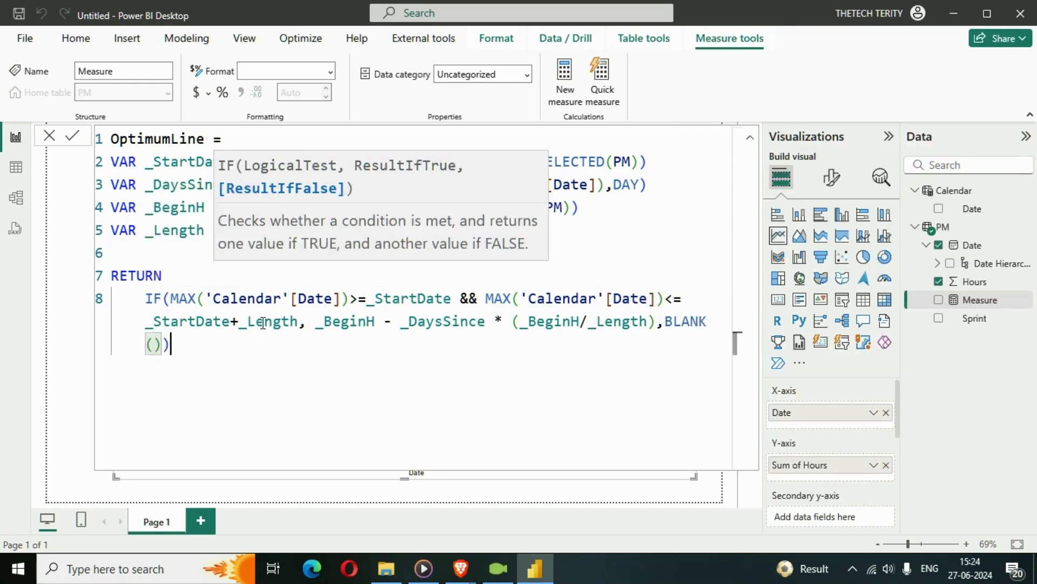
{"action": "type", "text": ")"}
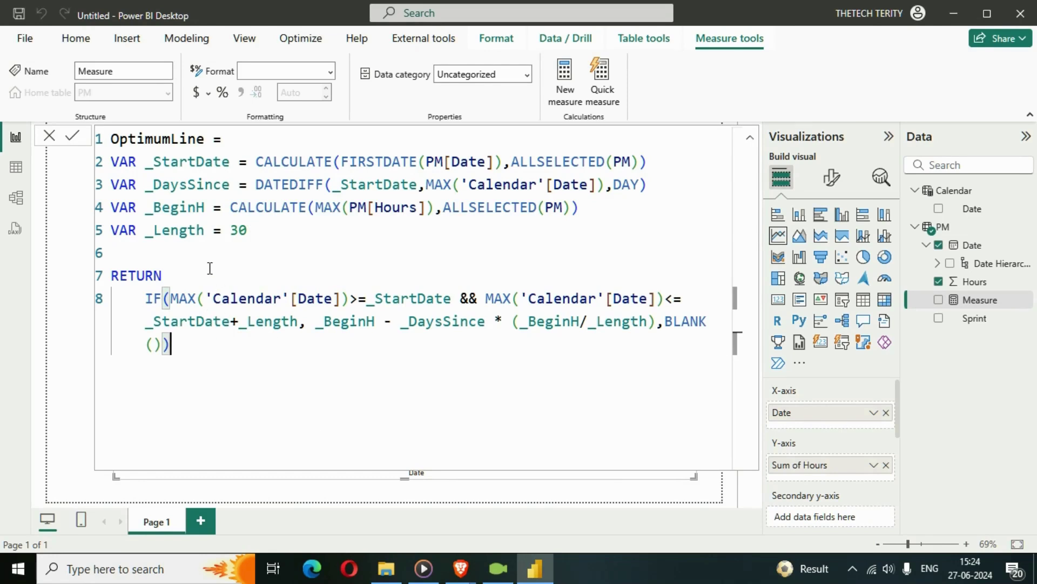
Review the _StartDate variable definition, including its CALCULATE, FIRSTDATE and ALLSELECTED functions.
{"action": "left_click_drag", "start_coordinate": [148, 159], "coordinate": [230, 163]}
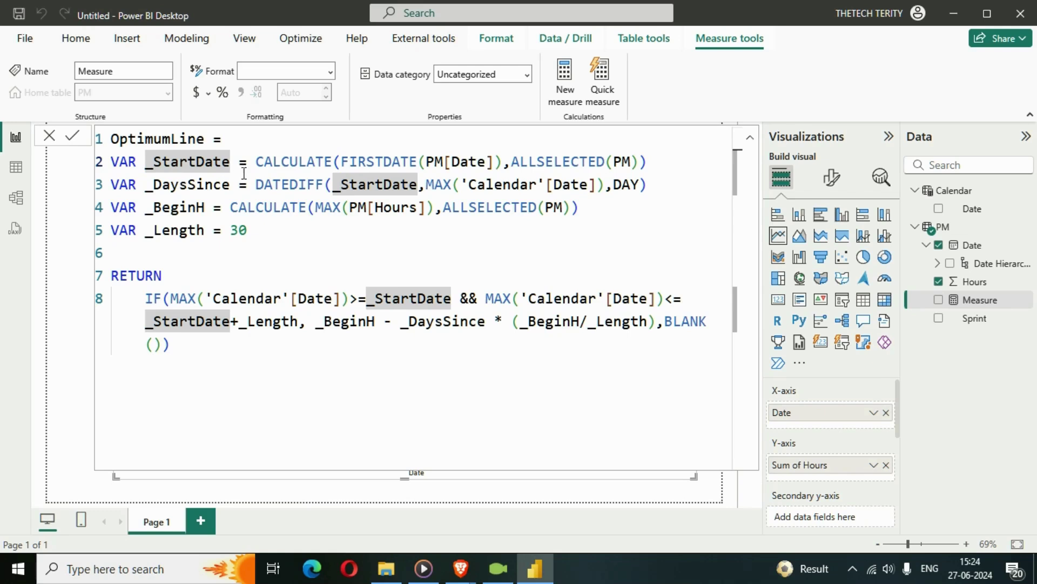
{"action": "left_click", "coordinate": [265, 161]}
{"action": "left_click_drag", "start_coordinate": [265, 161], "coordinate": [332, 162]}
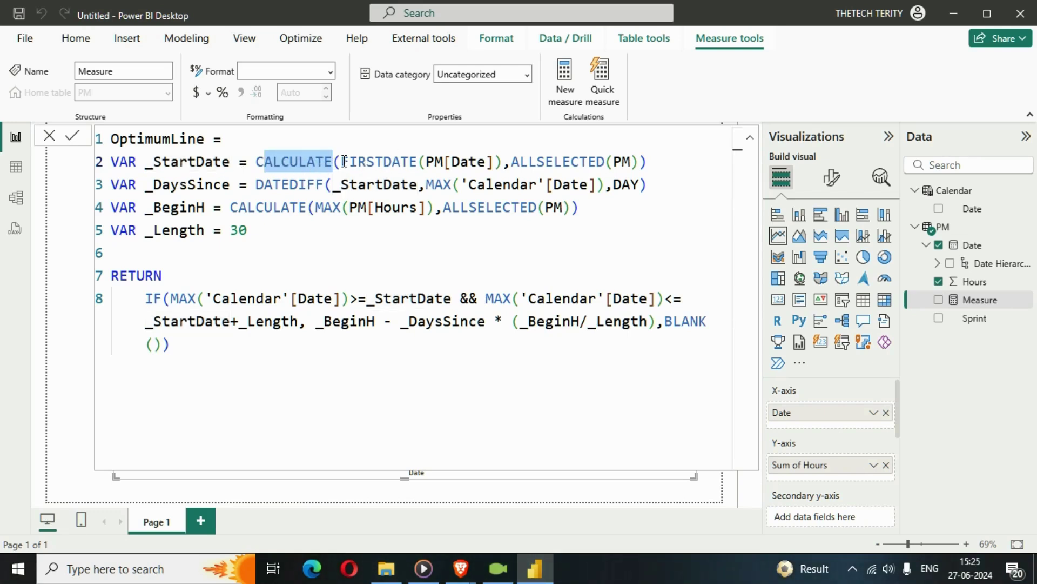
{"action": "left_click_drag", "start_coordinate": [340, 161], "coordinate": [477, 161]}
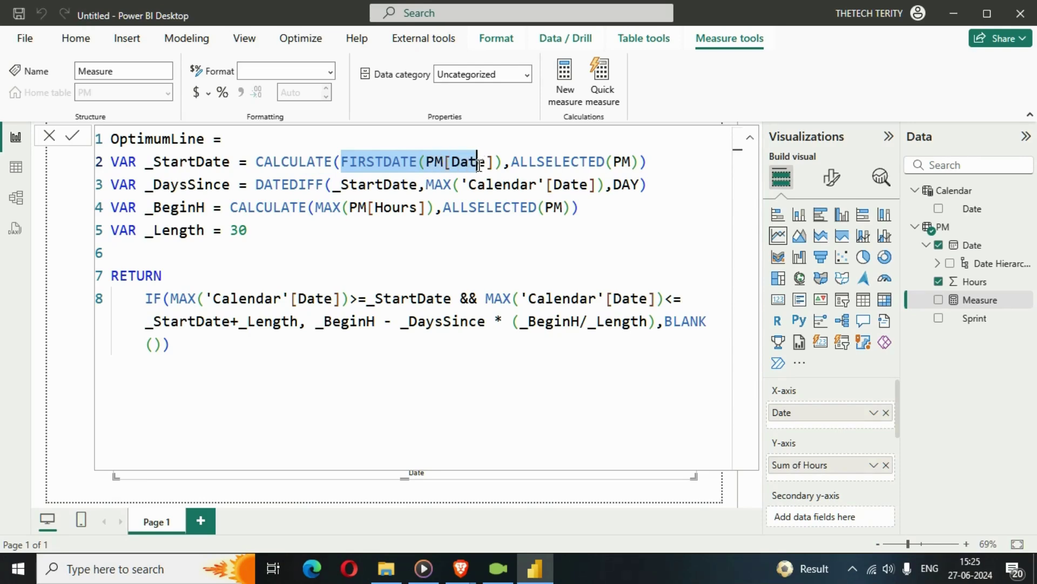
{"action": "left_click", "coordinate": [515, 162]}
{"action": "left_click_drag", "start_coordinate": [526, 164], "coordinate": [604, 168]}
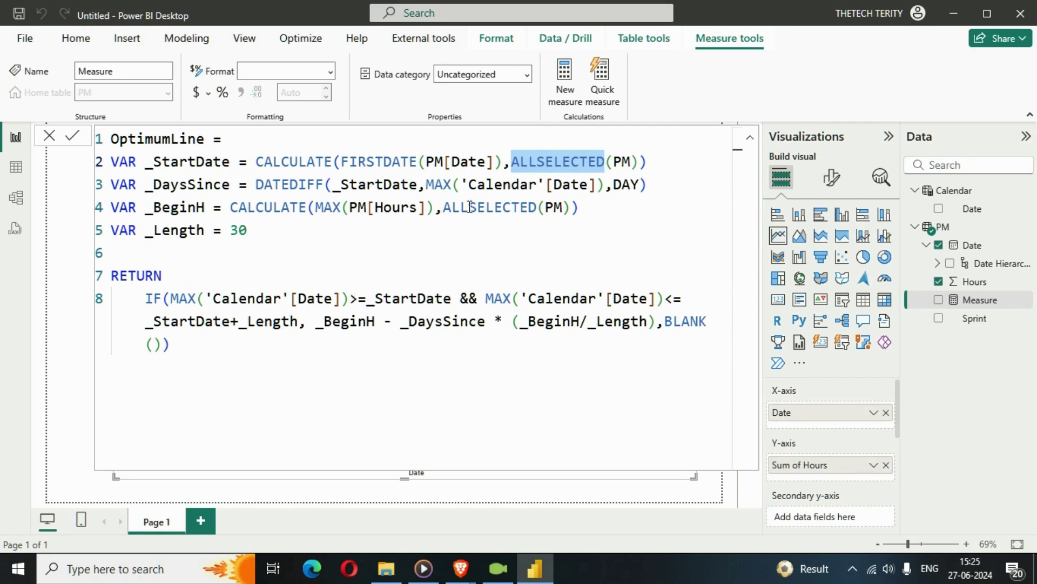
Review the _DaysSince and _Length variable definitions and the IF expression after RETURN.
{"action": "left_click_drag", "start_coordinate": [235, 361], "coordinate": [154, 185]}
{"action": "left_click", "coordinate": [282, 234]}
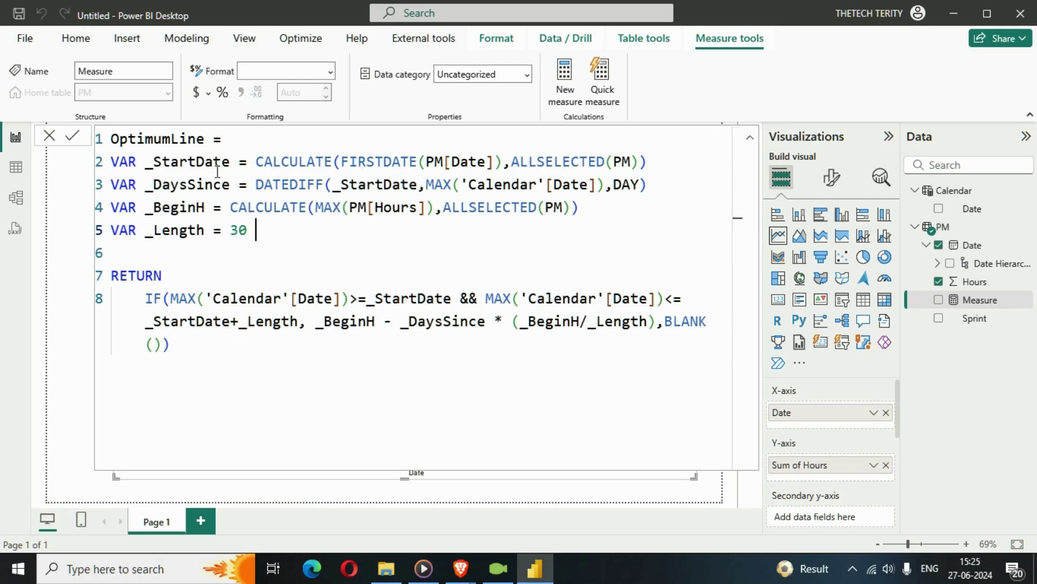
{"action": "left_click_drag", "start_coordinate": [154, 185], "coordinate": [240, 189]}
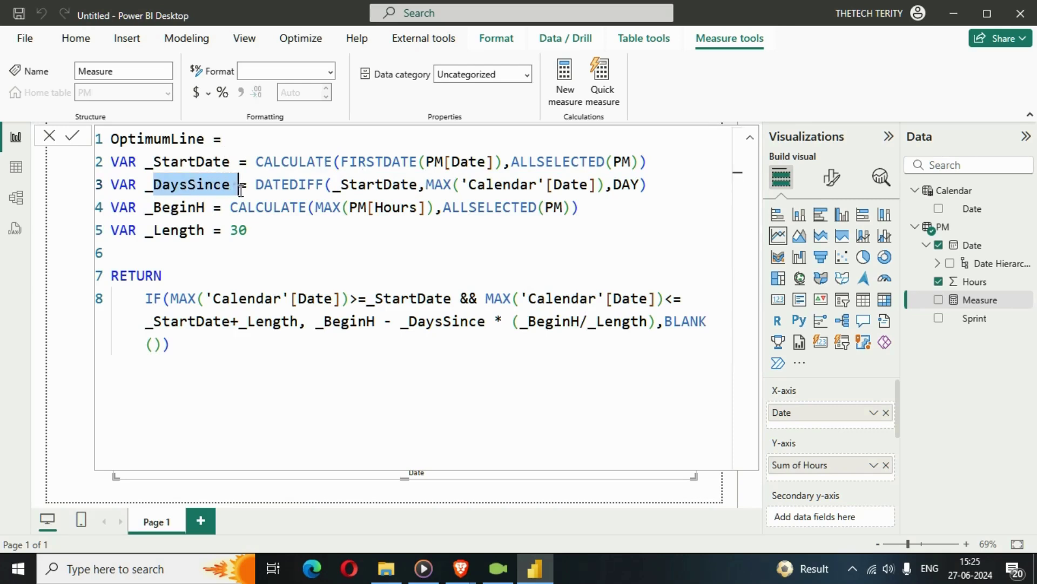
{"action": "left_click", "coordinate": [257, 186]}
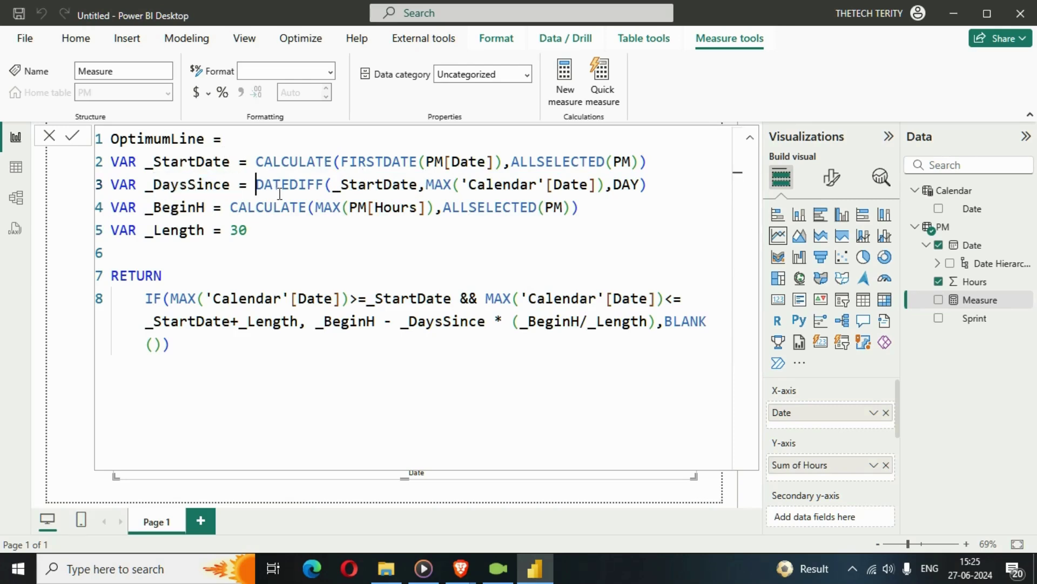
{"action": "left_click_drag", "start_coordinate": [258, 186], "coordinate": [324, 188]}
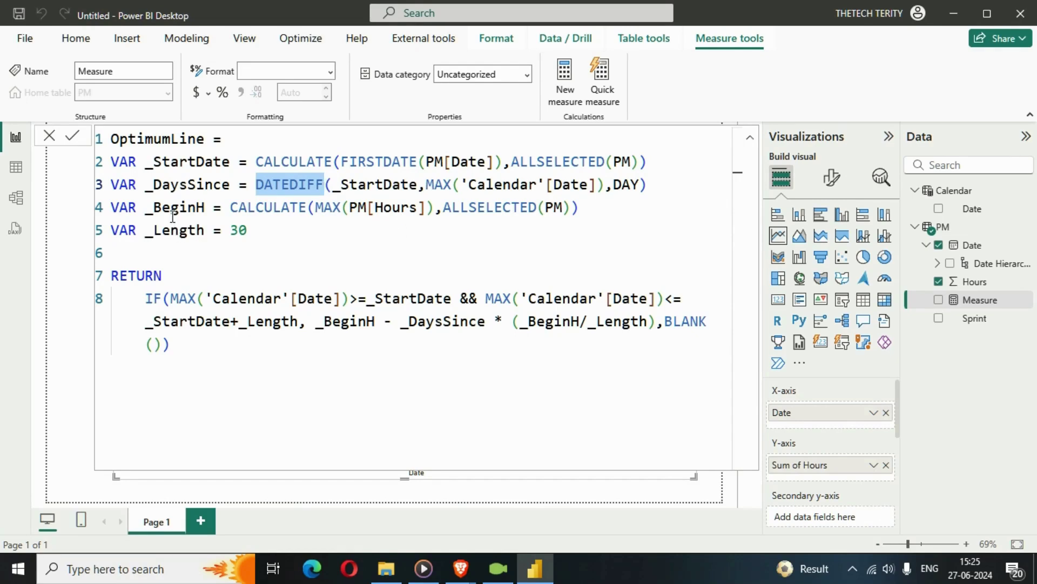
{"action": "left_click_drag", "start_coordinate": [145, 231], "coordinate": [209, 232]}
{"action": "left_click", "coordinate": [254, 233]}
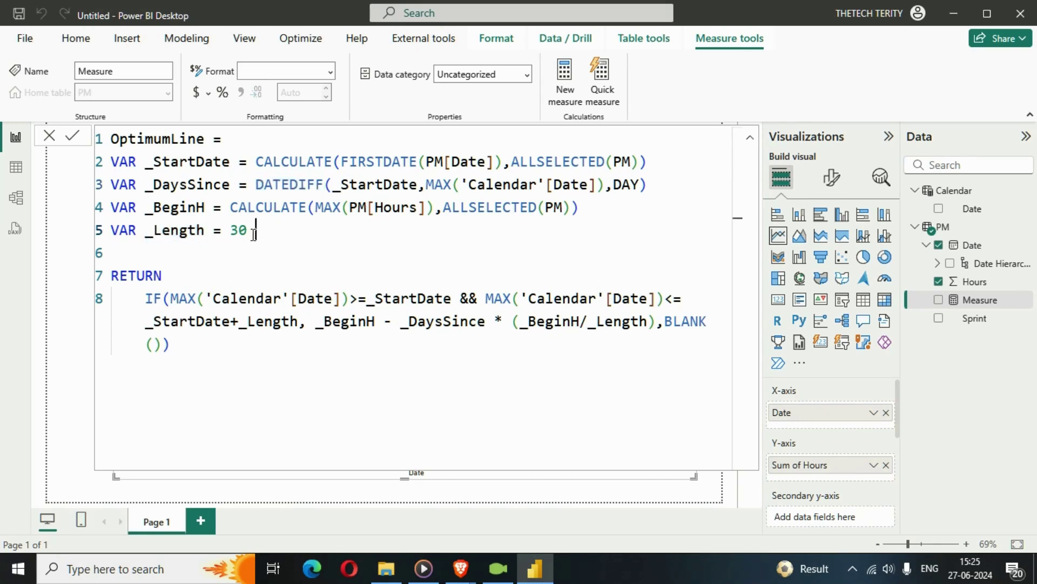
{"action": "double_click", "coordinate": [254, 233]}
{"action": "left_click", "coordinate": [235, 249]}
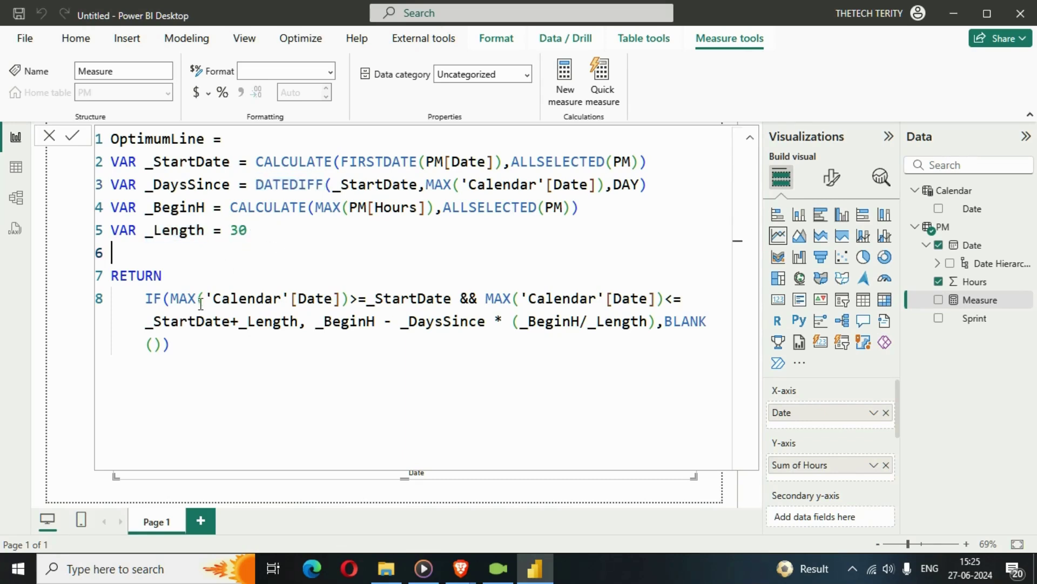
{"action": "left_click", "coordinate": [146, 296]}
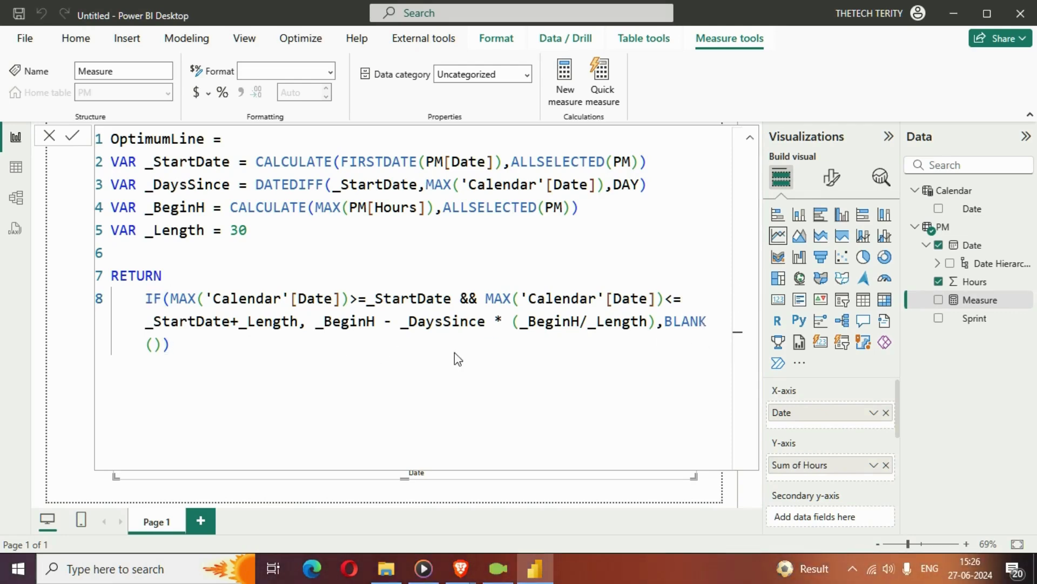
Commit the OptimumLine measure, collapse the formula editor, and add the measure to the line chart's Y-axis.
{"action": "left_click", "coordinate": [750, 138]}
{"action": "left_click", "coordinate": [85, 313]}
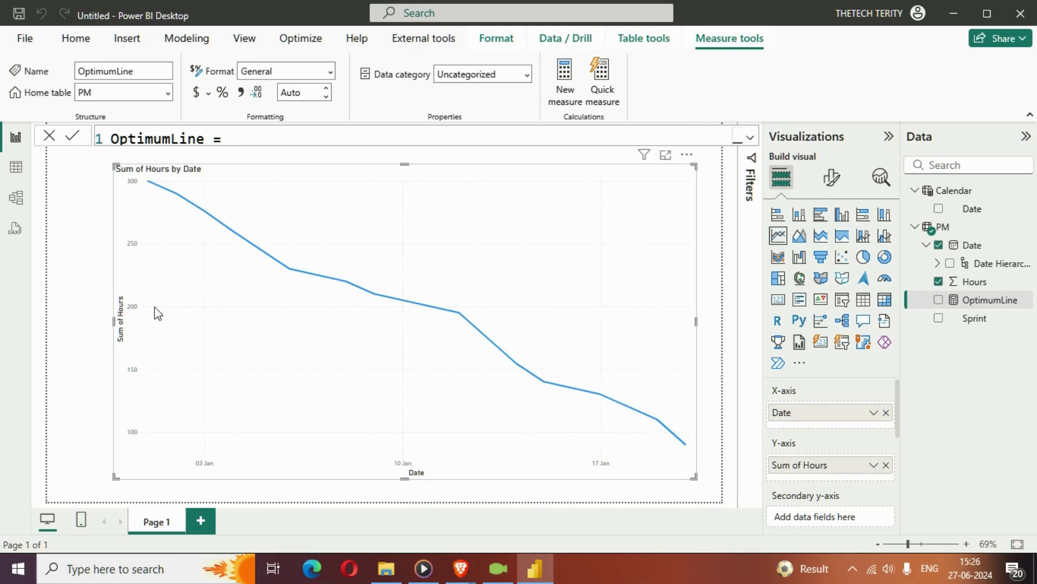
{"action": "left_click", "coordinate": [345, 230]}
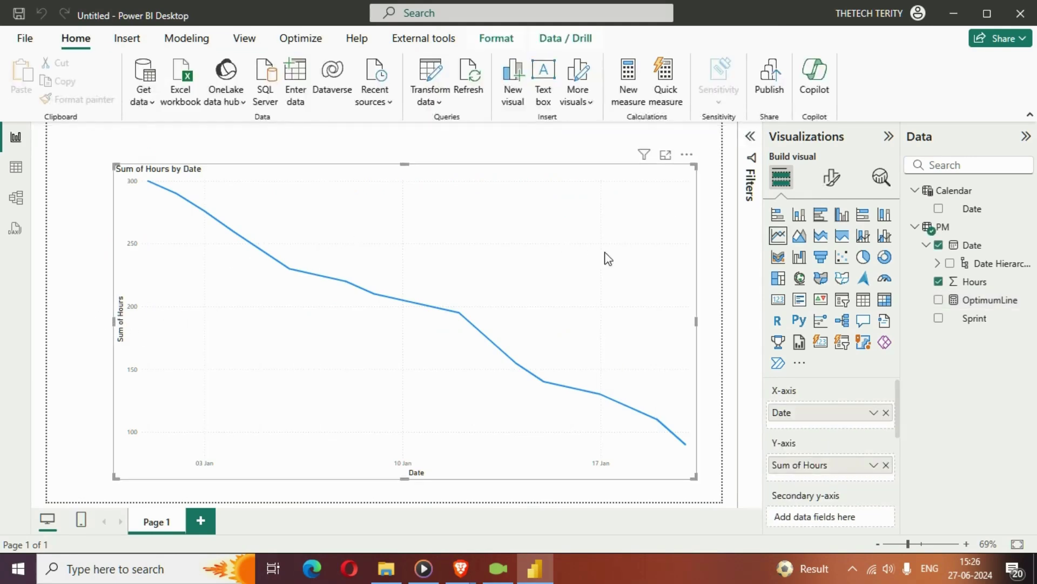
{"action": "left_click", "coordinate": [939, 299]}
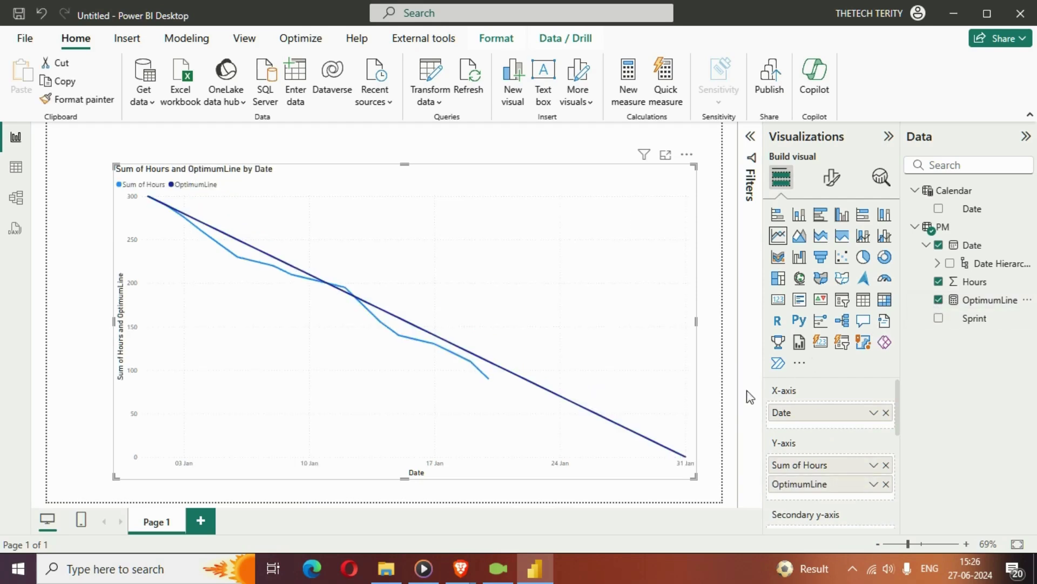
Reposition the burndown line chart toward the page's left edge and resize it to span most of the page width.
{"action": "left_click_drag", "start_coordinate": [694, 478], "coordinate": [696, 448]}
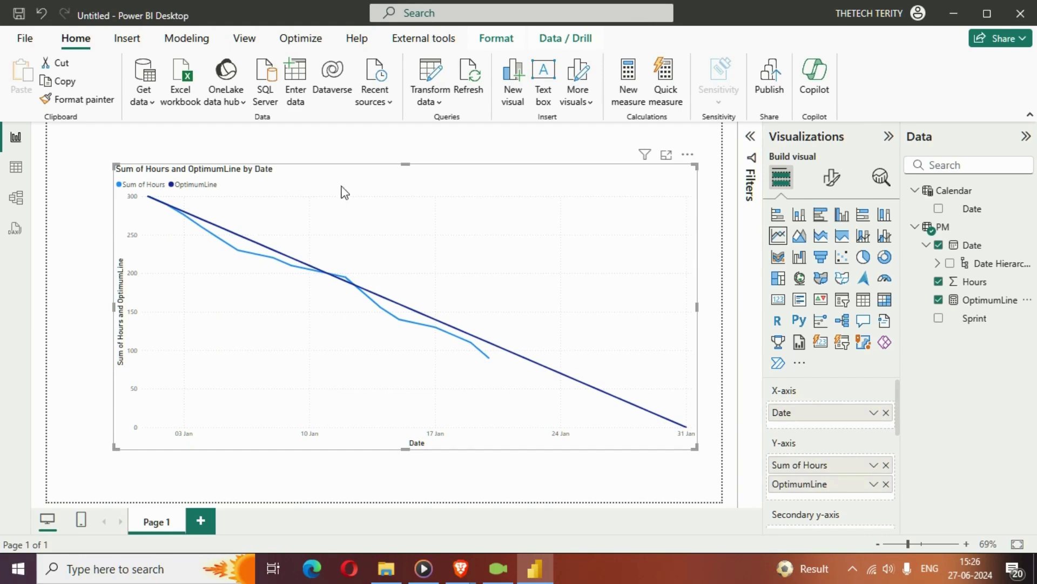
{"action": "left_click_drag", "start_coordinate": [373, 176], "coordinate": [349, 178]}
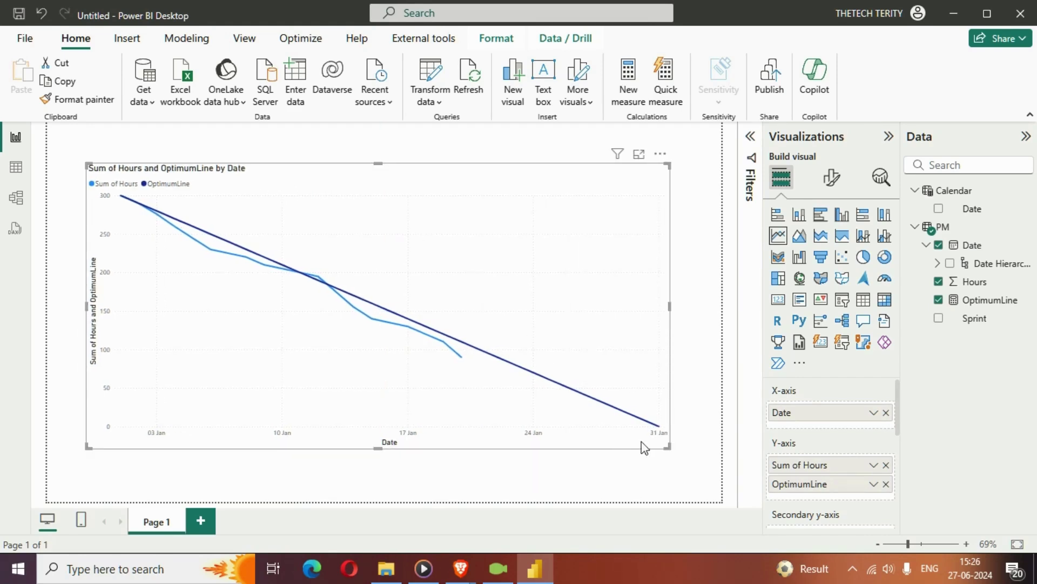
{"action": "left_click_drag", "start_coordinate": [670, 448], "coordinate": [705, 469]}
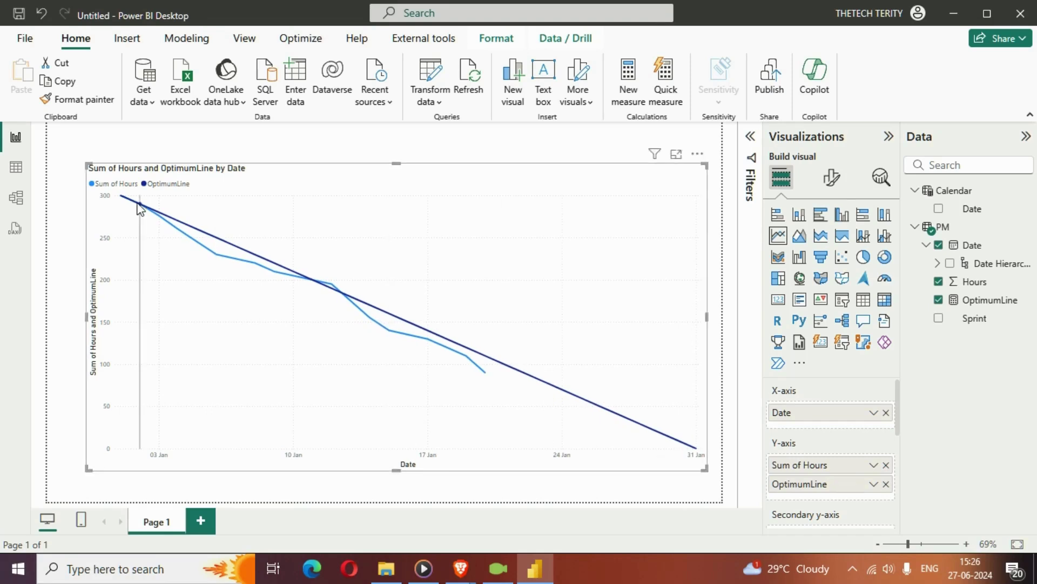
Set the OptimumLine measure's format to Whole number and deselect the chart.
{"action": "mouse_move", "coordinate": [123, 204]}
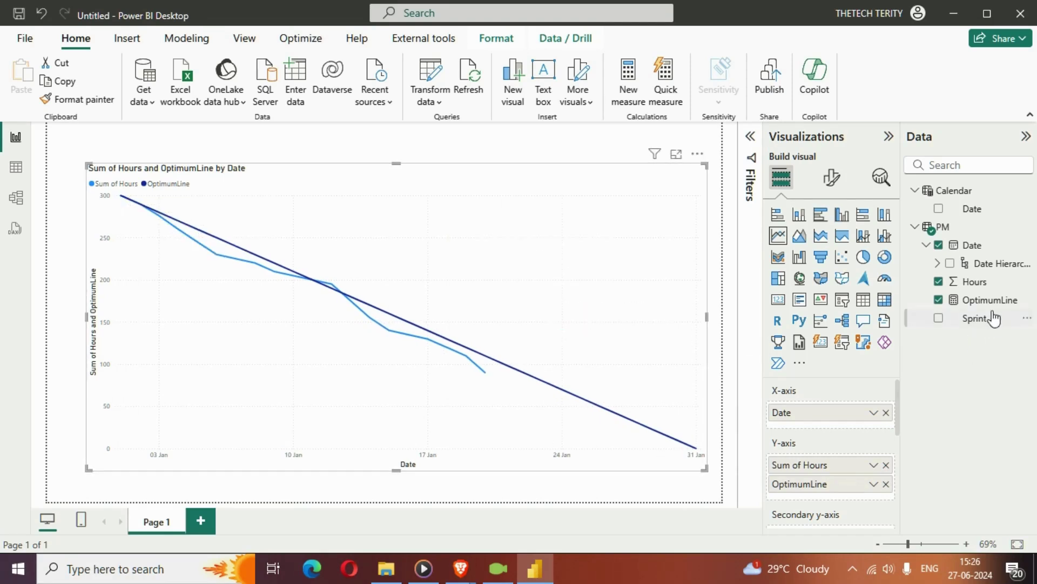
{"action": "left_click", "coordinate": [981, 302]}
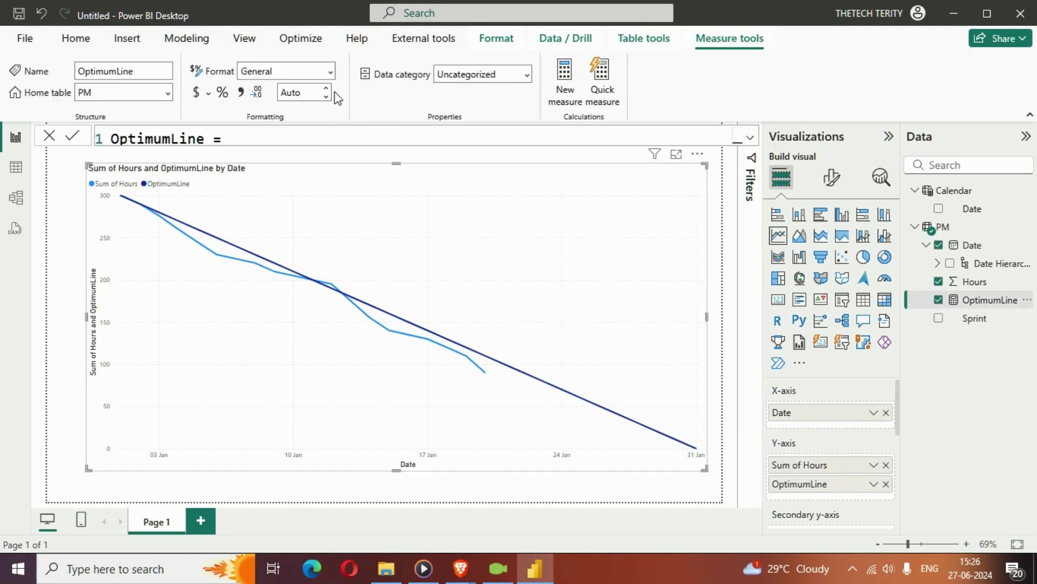
{"action": "left_click", "coordinate": [329, 76]}
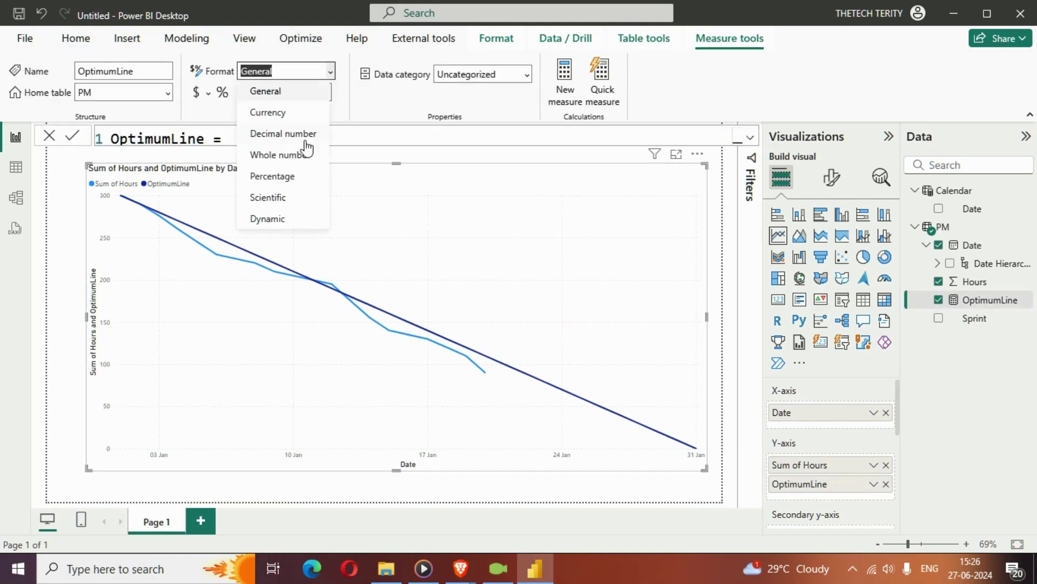
{"action": "key", "text": "Escape"}
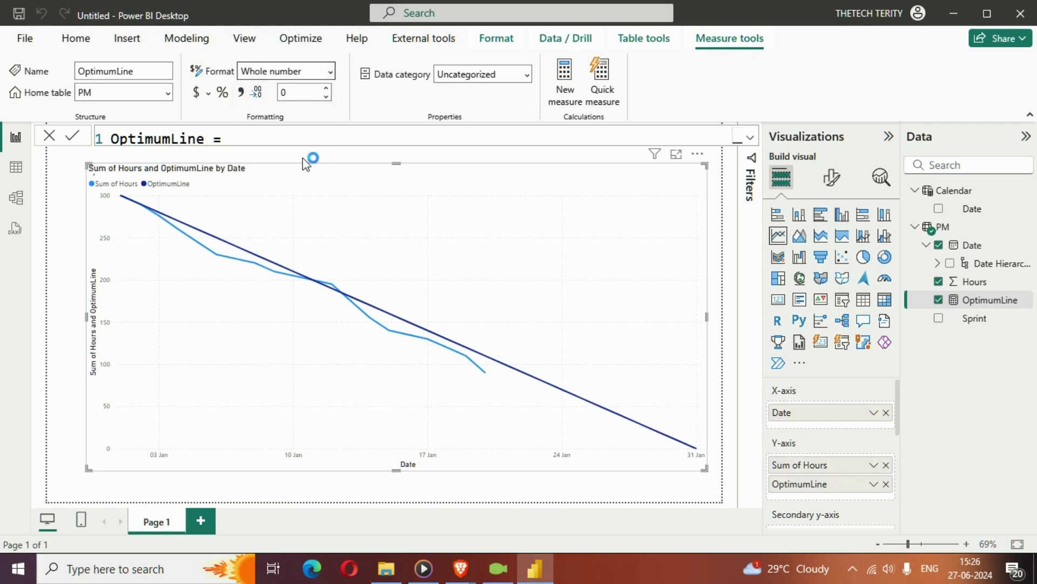
{"action": "left_click", "coordinate": [78, 235]}
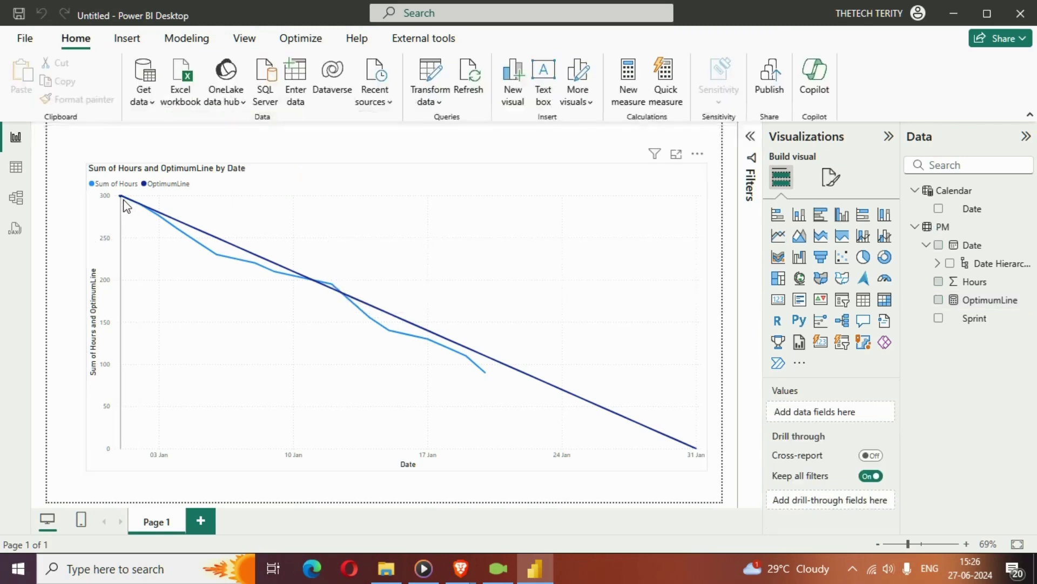